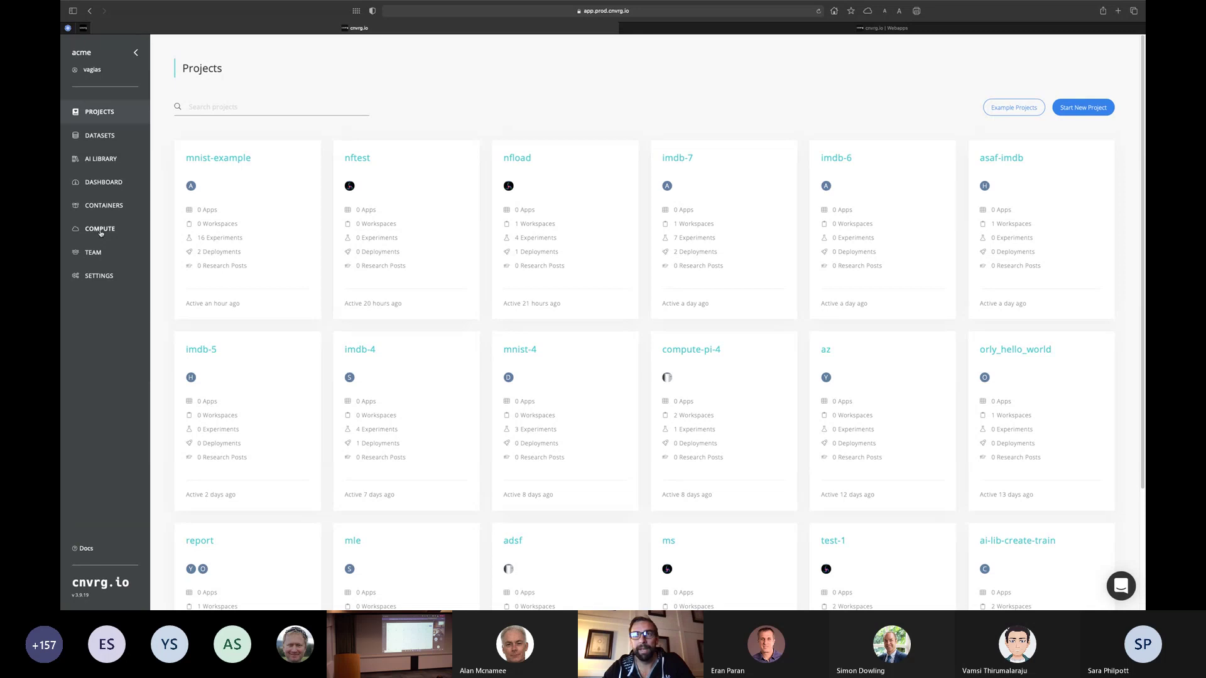
- Open the compute templates and look through the CPU, memory and GPU sizes offered on each cluster
click(99, 231)
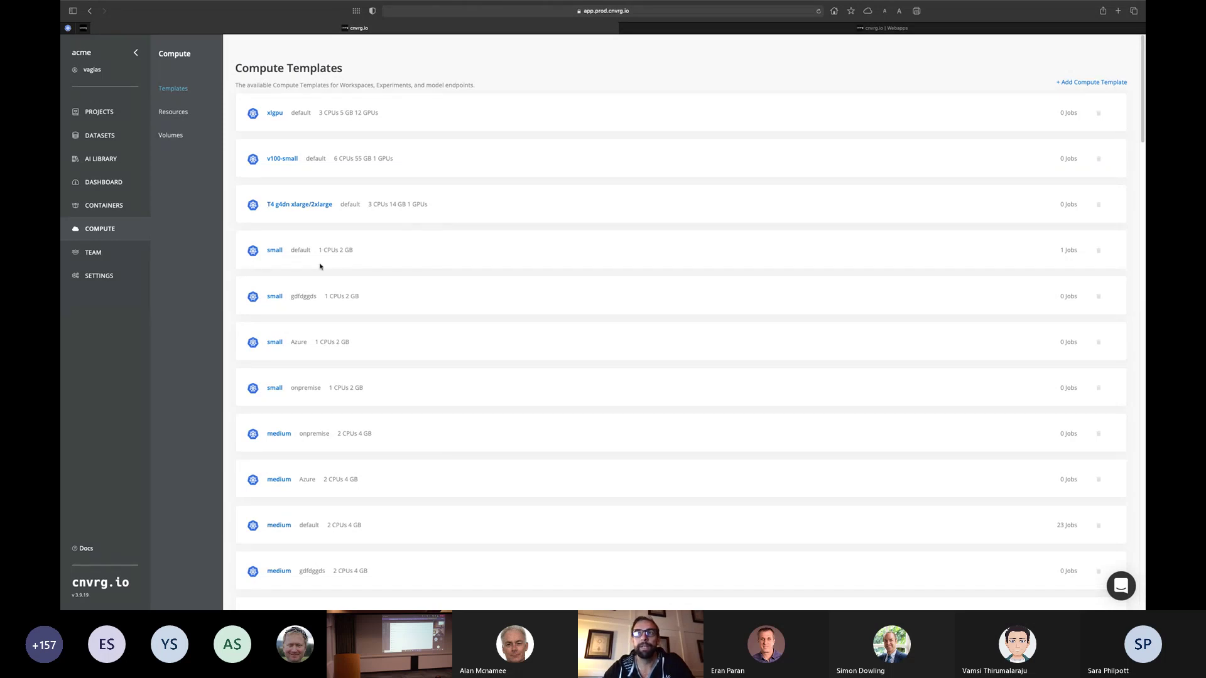
scroll(397, 288, down, 2)
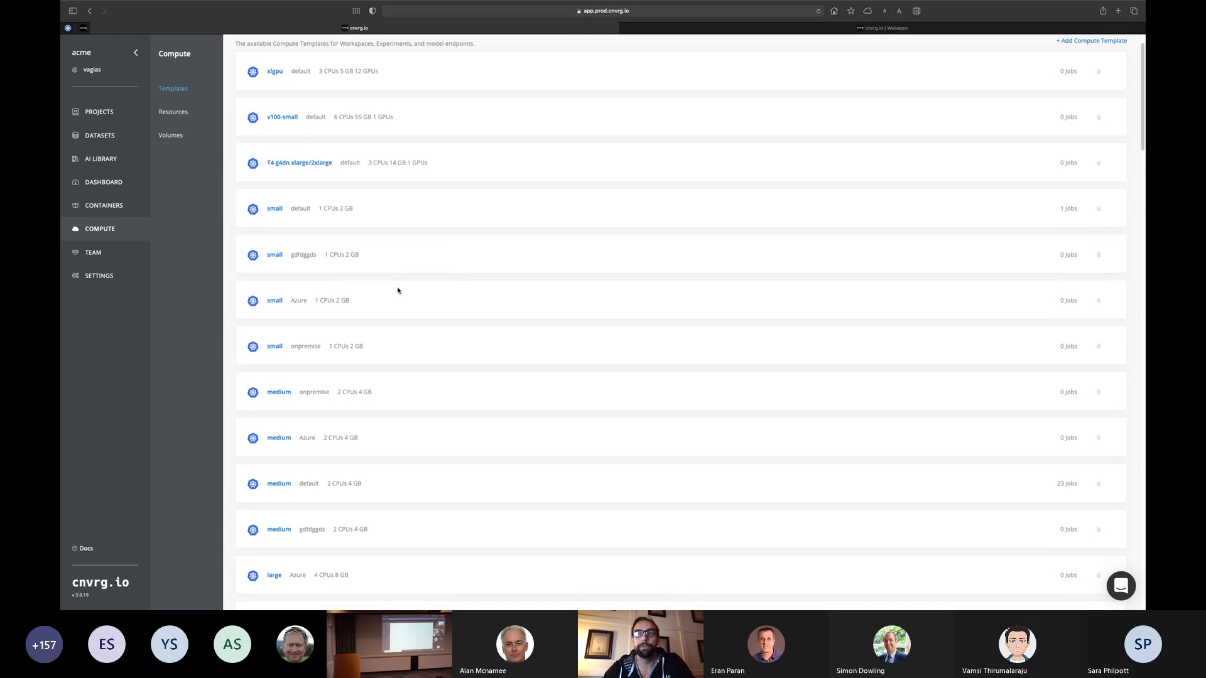
scroll(398, 290, down, 3)
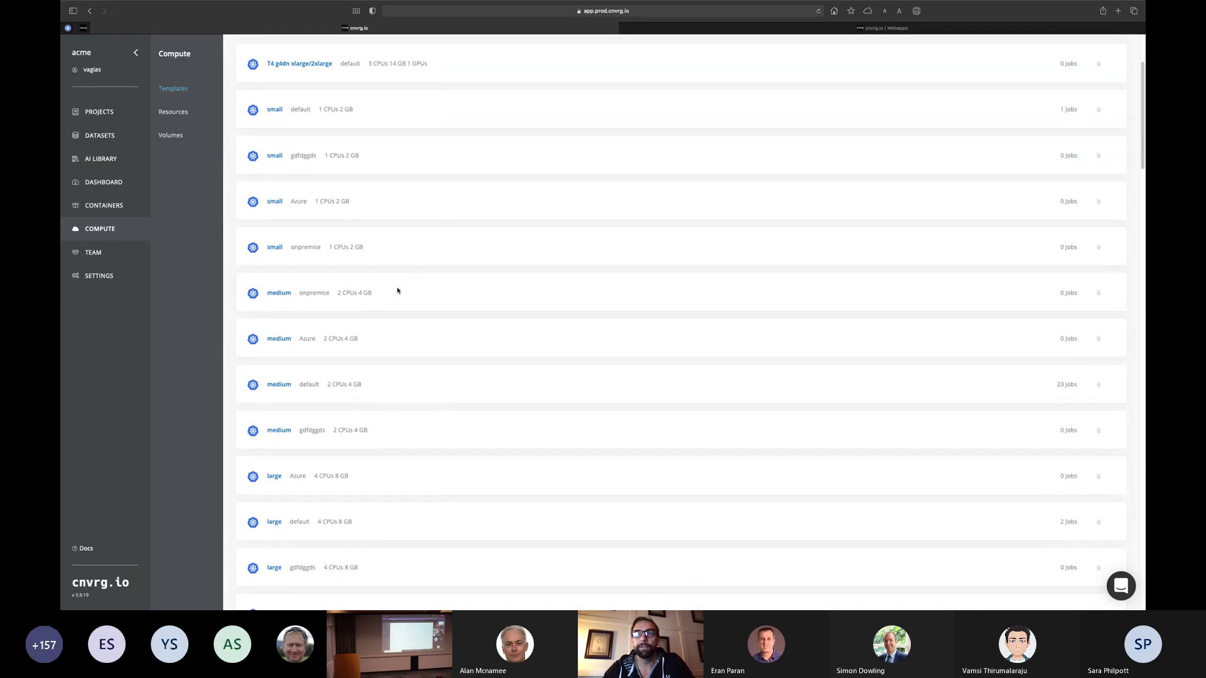
scroll(397, 290, down, 1)
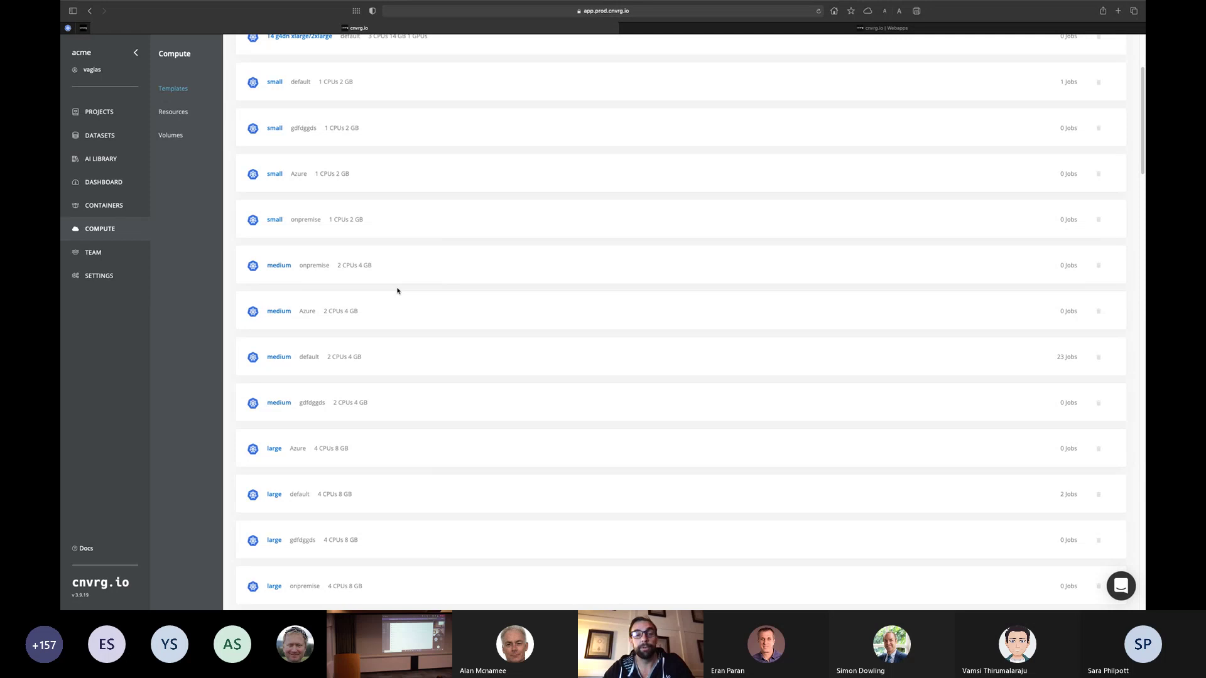
scroll(398, 290, down, 3)
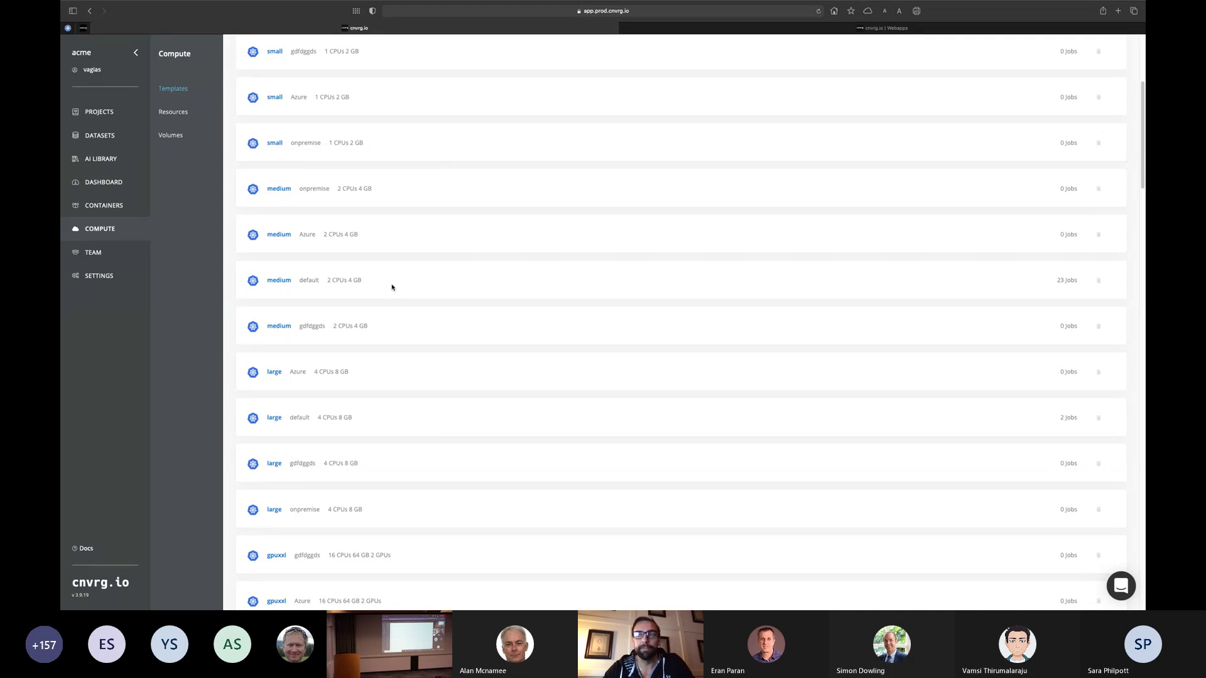
scroll(392, 287, down, 1)
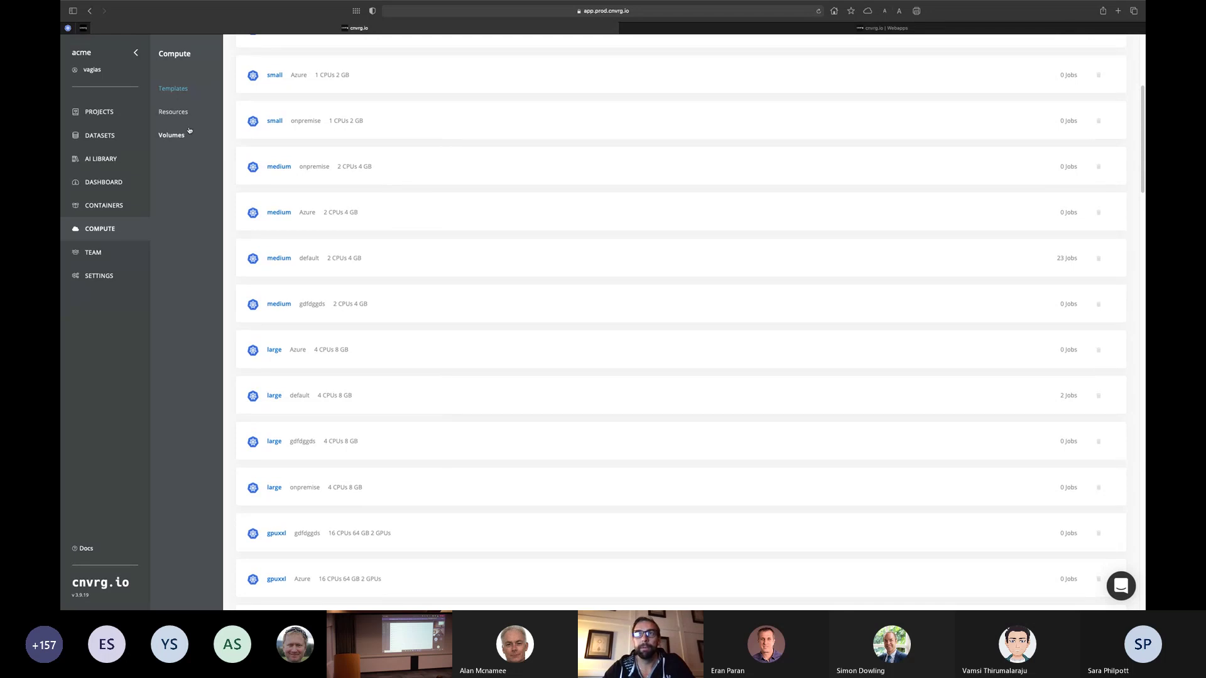
- View the attached compute resources, and return to the templates to examine the xlgpu template's GPU specification
click(176, 112)
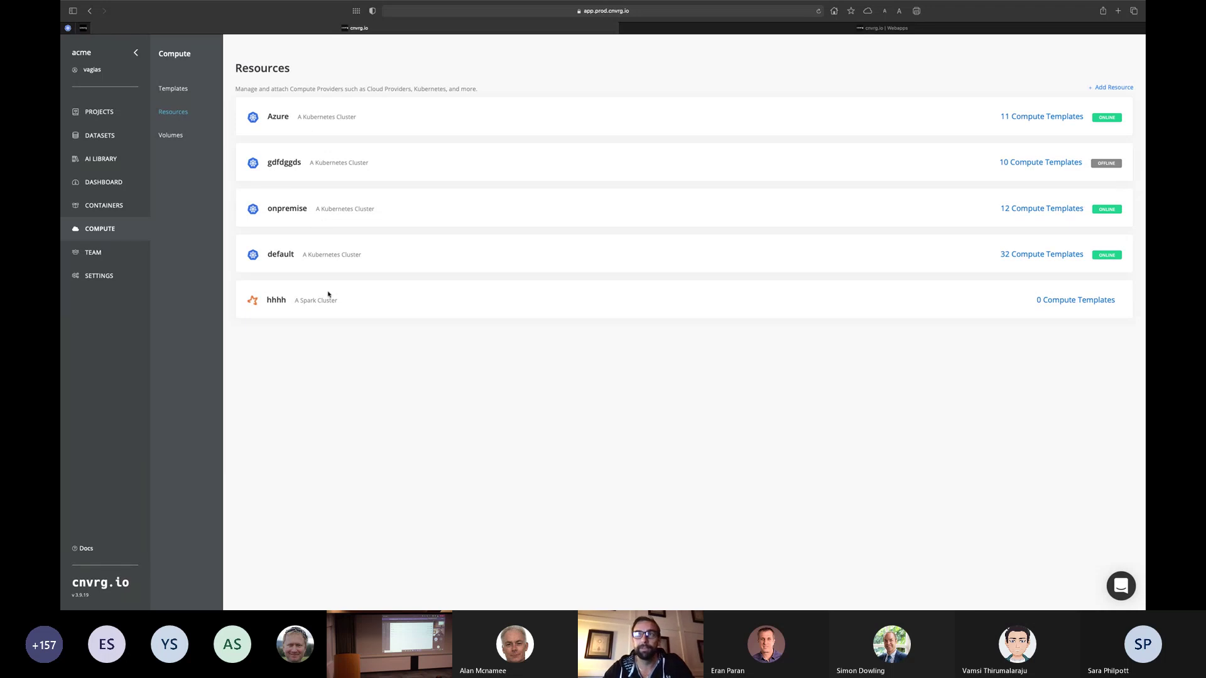
click(165, 91)
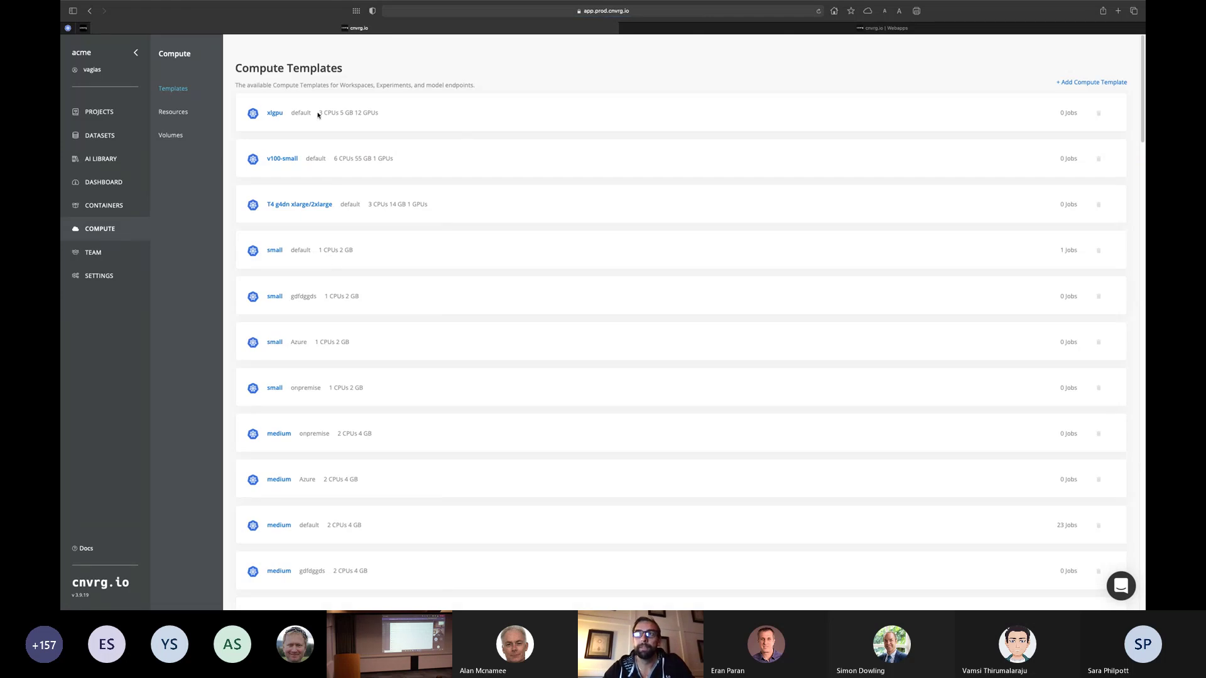
drag(319, 115, 379, 113)
drag(358, 113, 369, 113)
drag(369, 113, 378, 113)
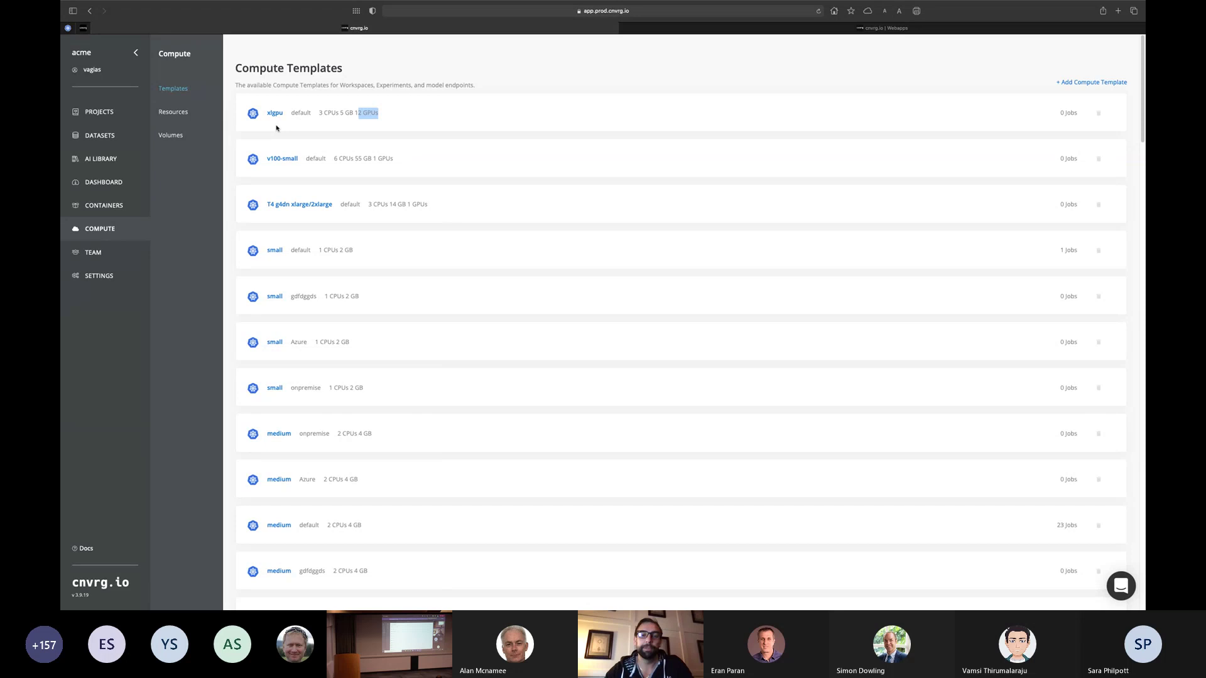
- View the container registries and images, and open the nf-load dataset
click(106, 206)
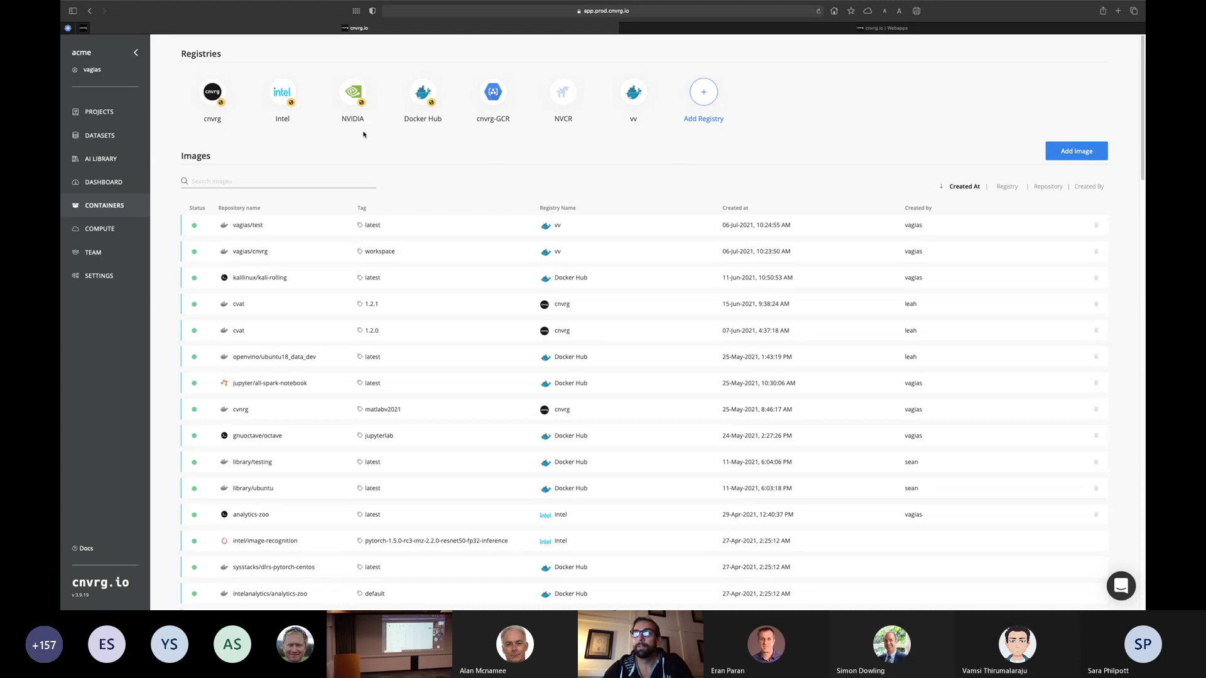
click(98, 138)
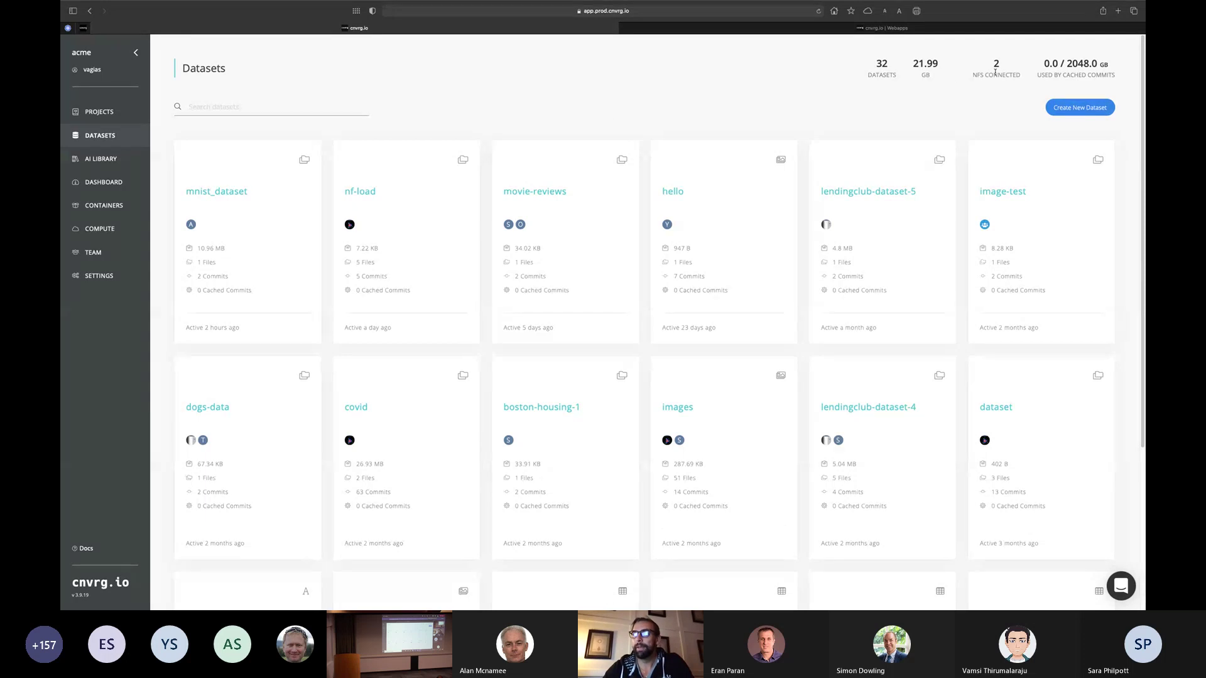
click(360, 193)
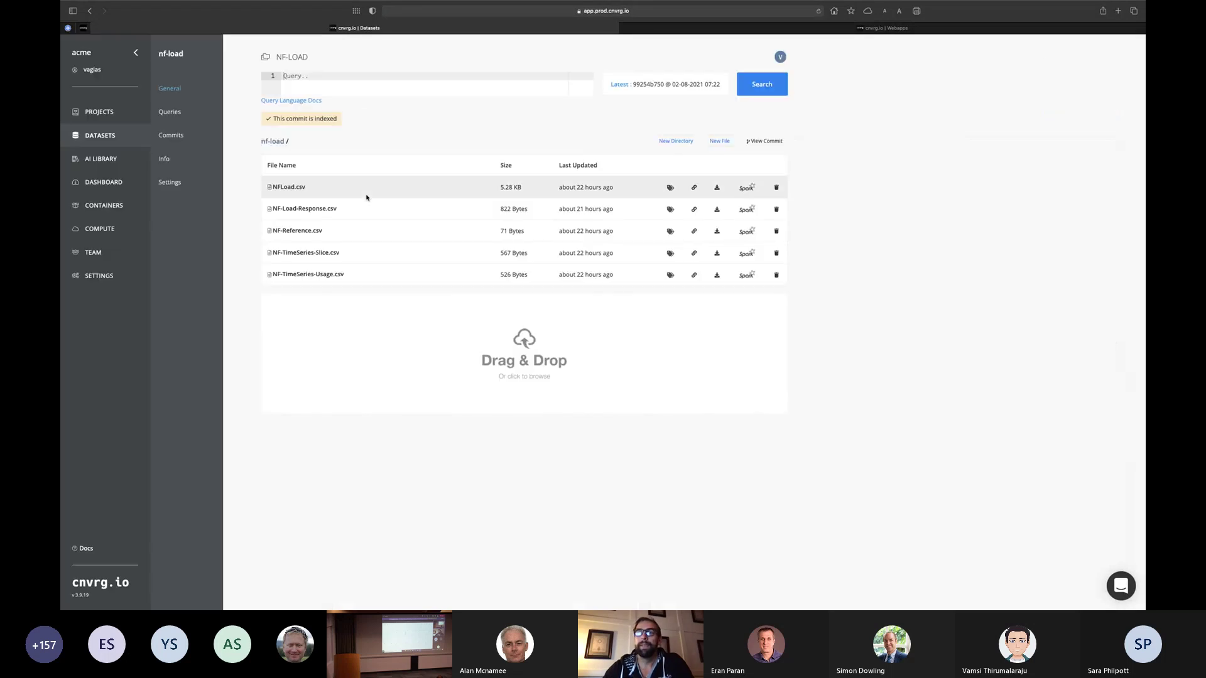
- Check the nf-load dataset's list of commits and view the contents of NF-Load-Response.csv
click(674, 89)
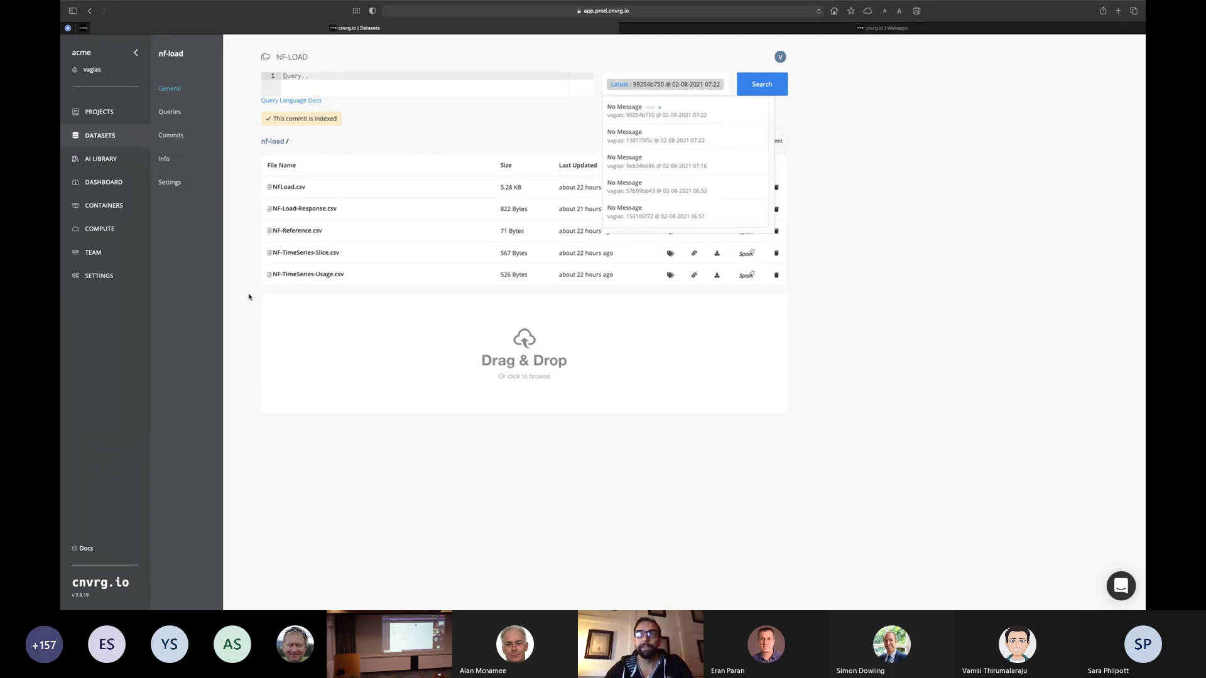
click(239, 242)
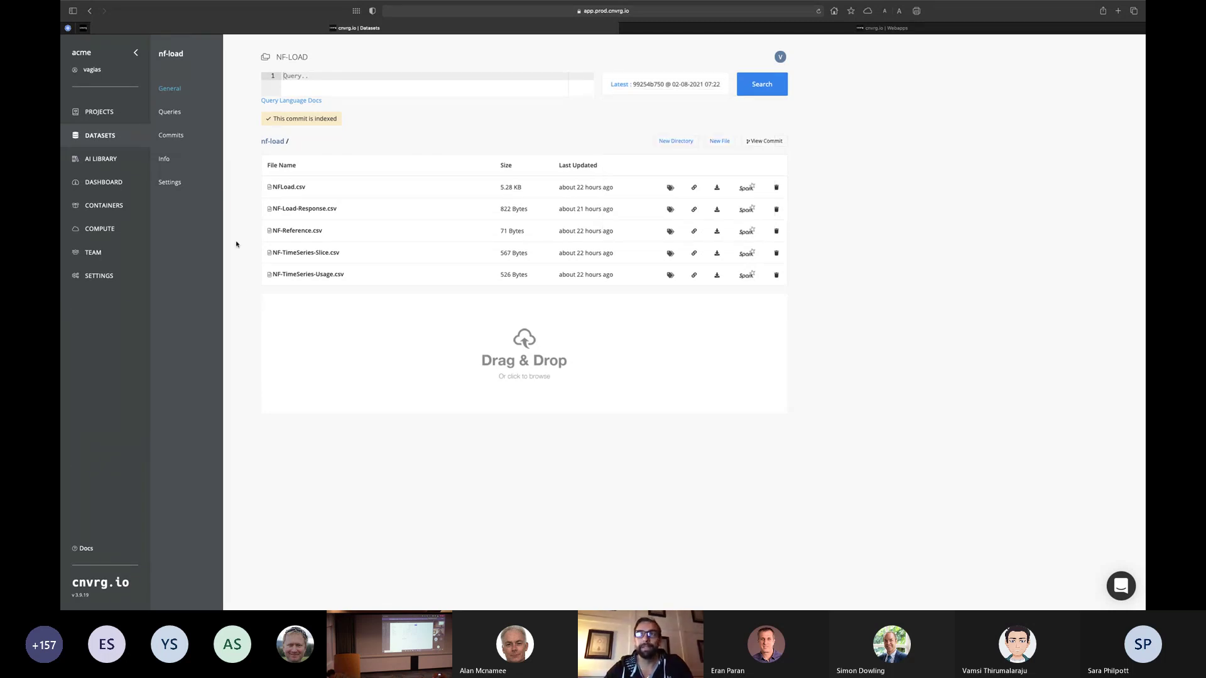
click(315, 209)
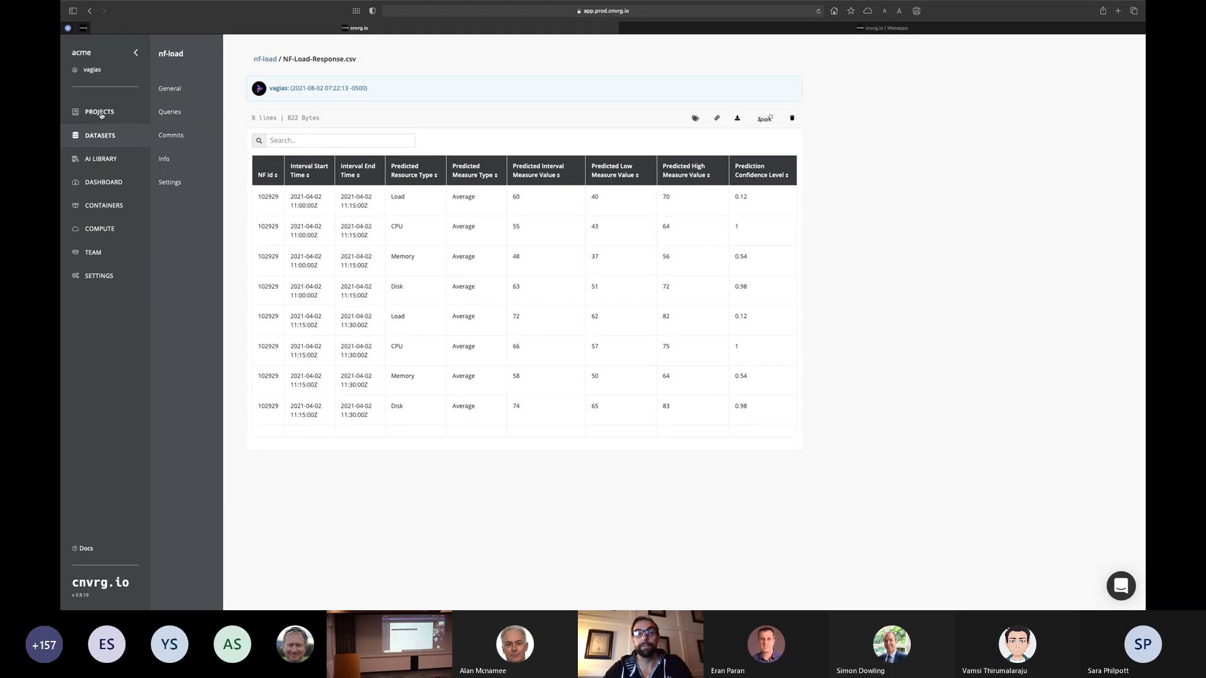
- Leave the dataset, open the nfload project and view its Research page
click(98, 136)
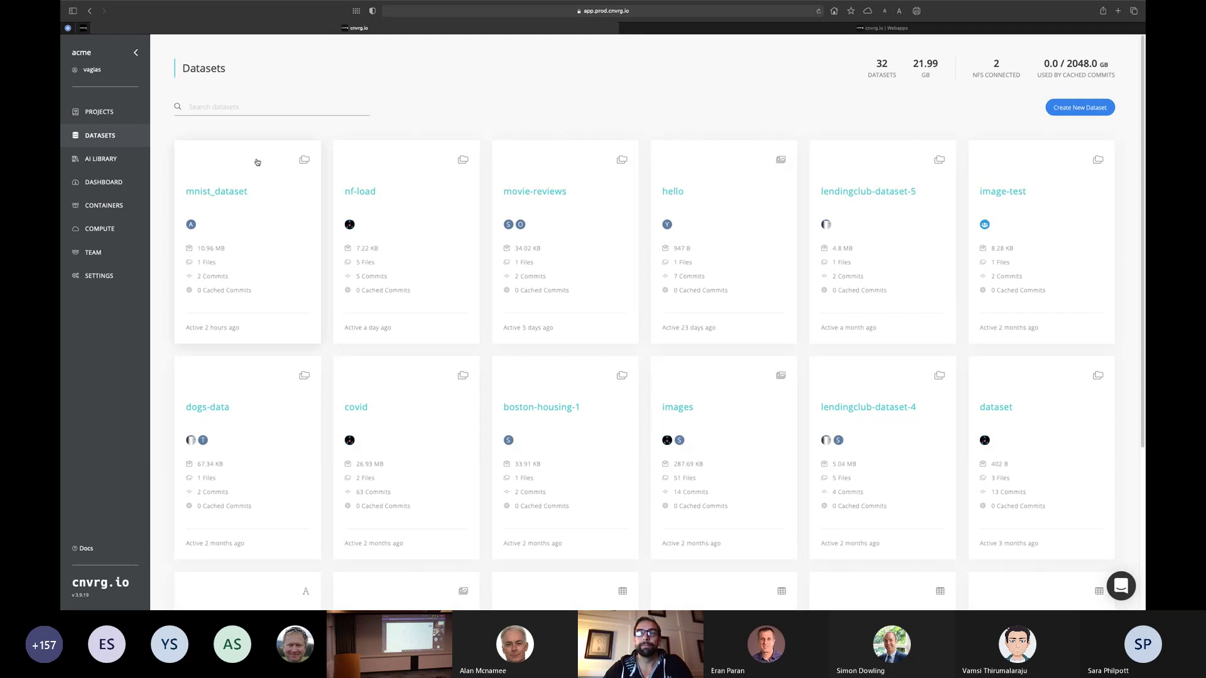
click(99, 112)
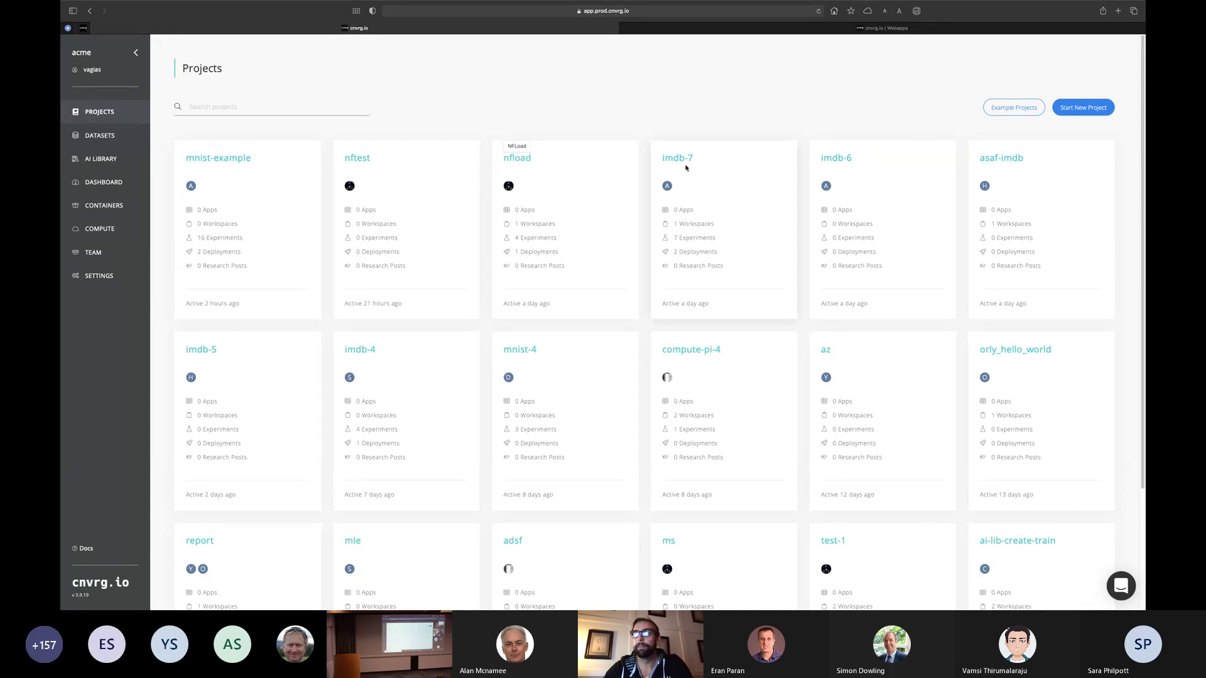
click(512, 158)
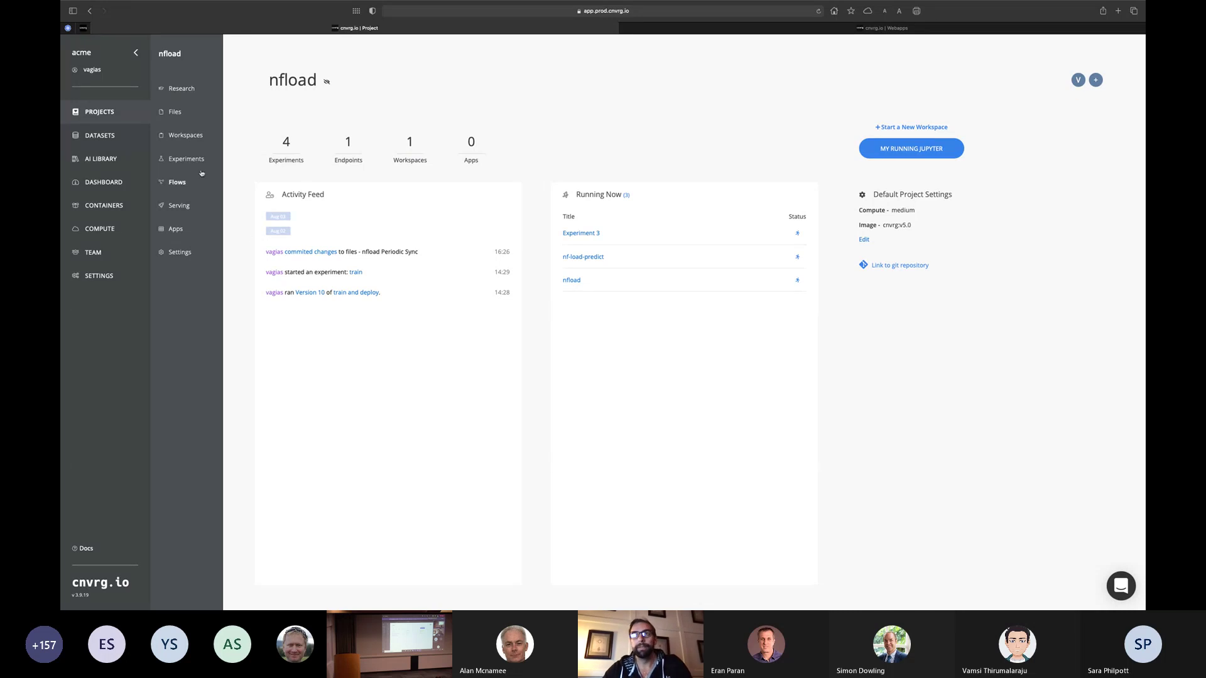
click(182, 89)
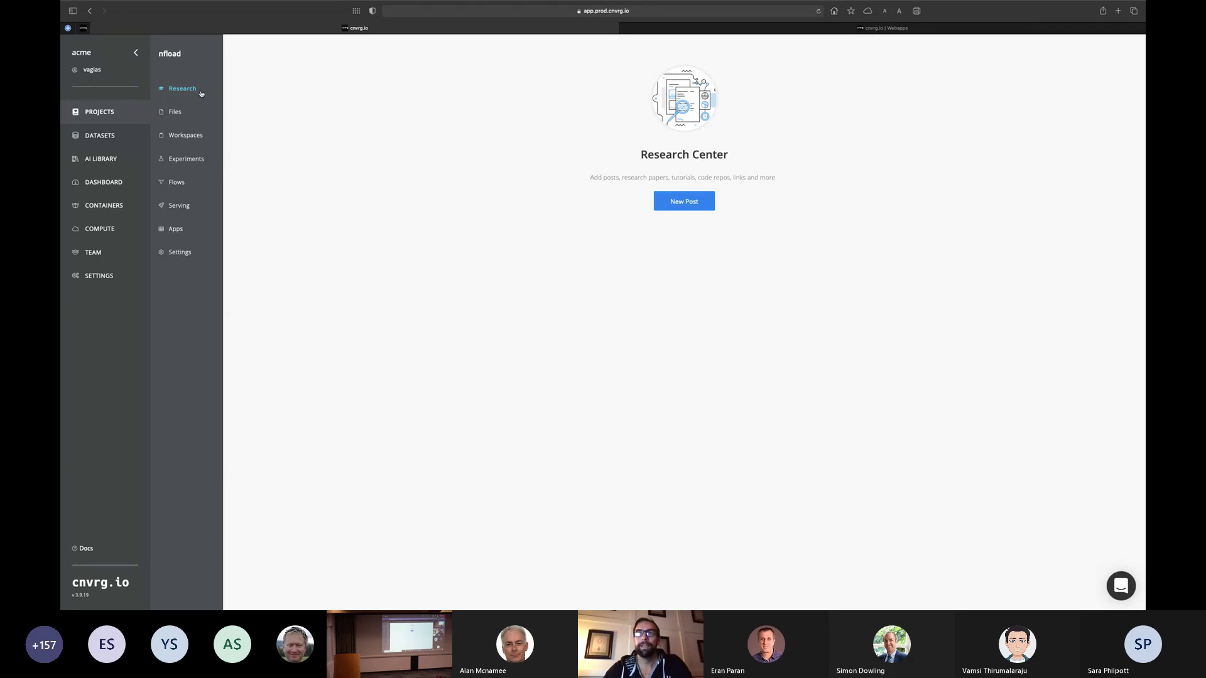
- View the nfload project's files, group the commit list by jobs and inspect the nfload job's commit versions
click(165, 111)
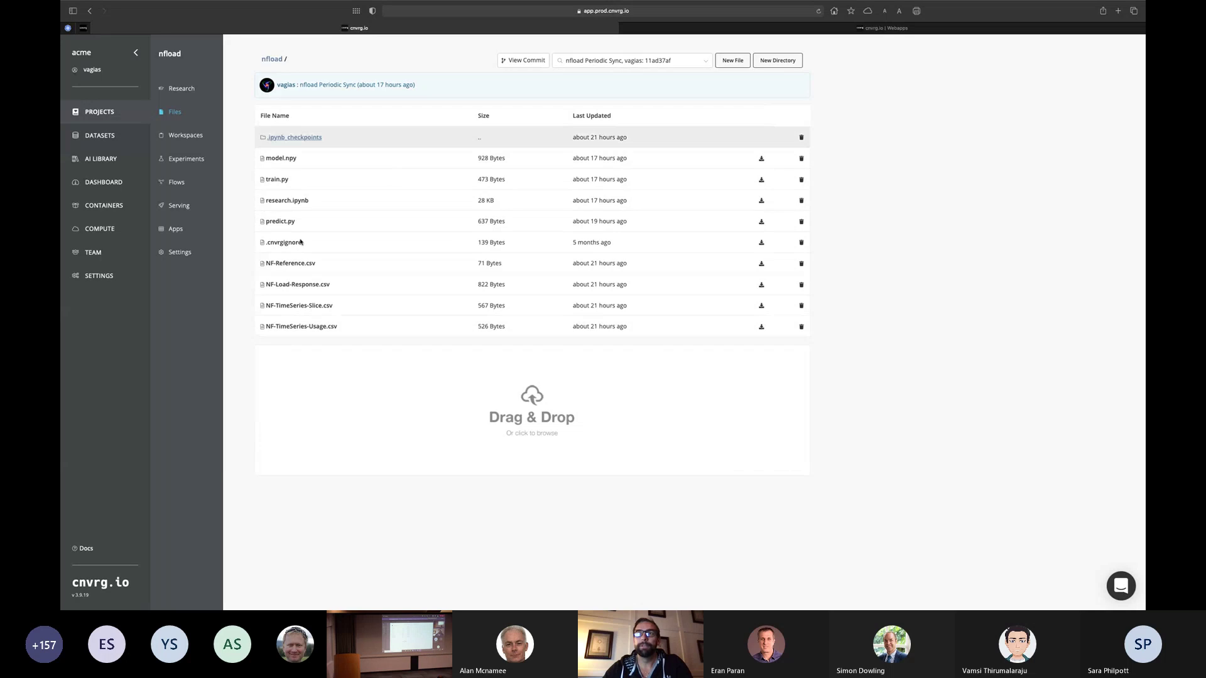
click(653, 58)
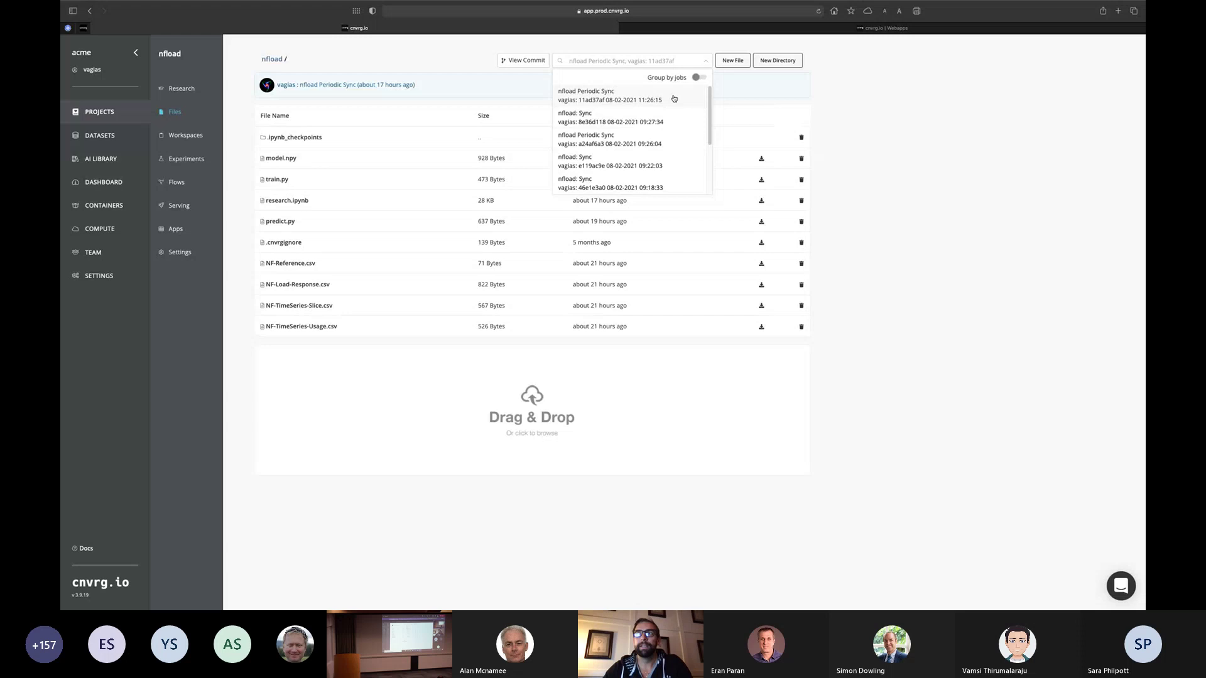
click(698, 77)
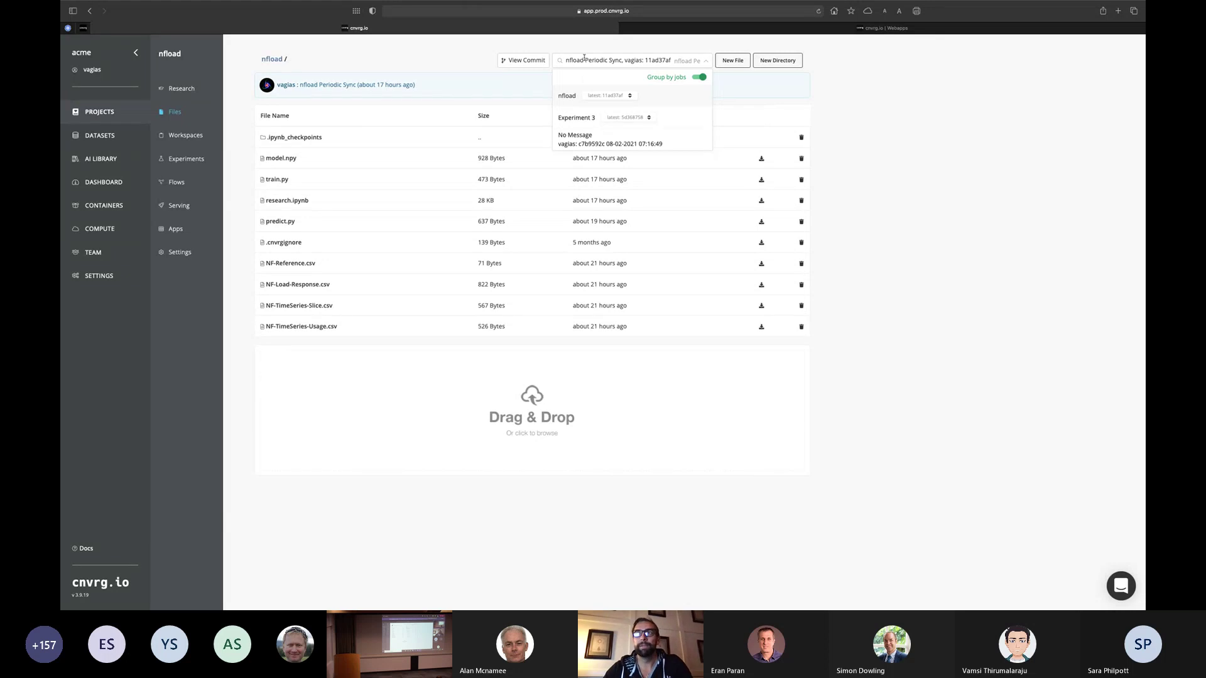
click(600, 95)
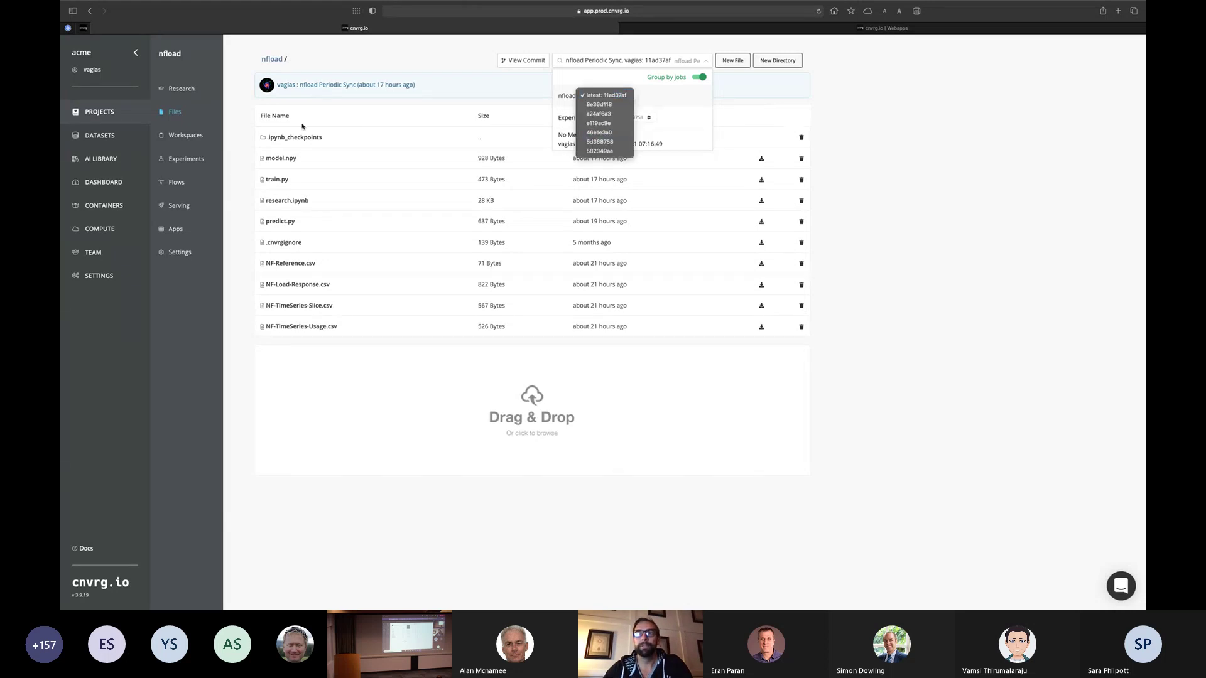
click(231, 134)
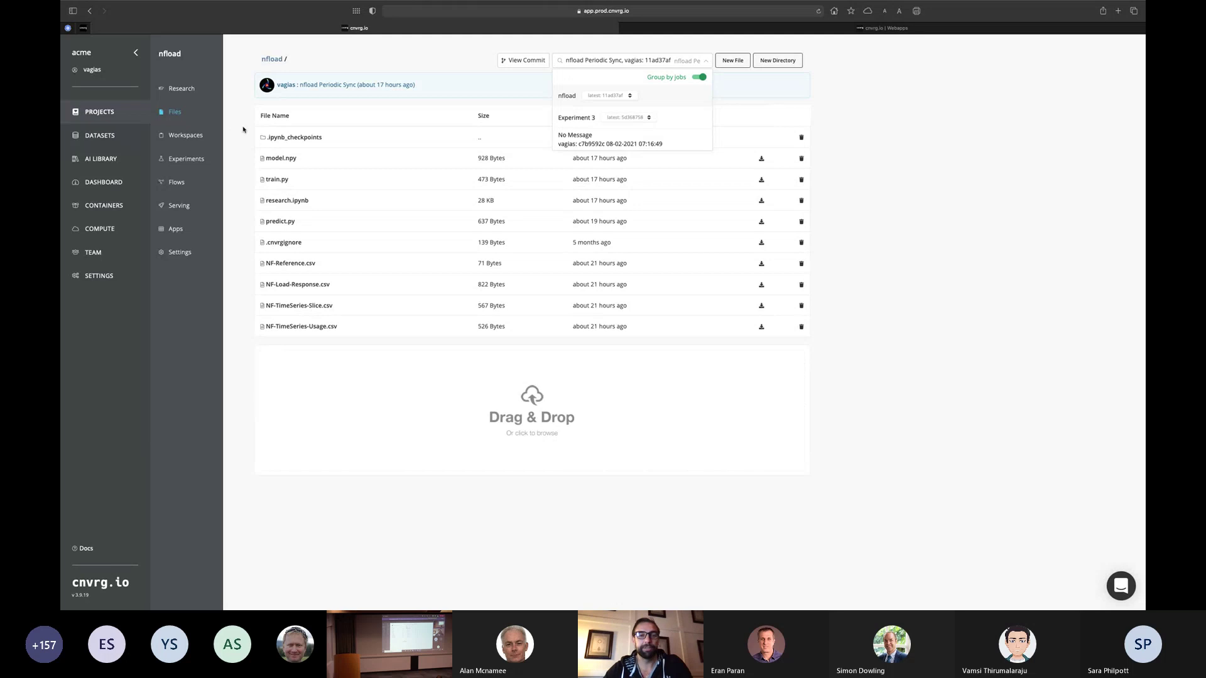
click(235, 159)
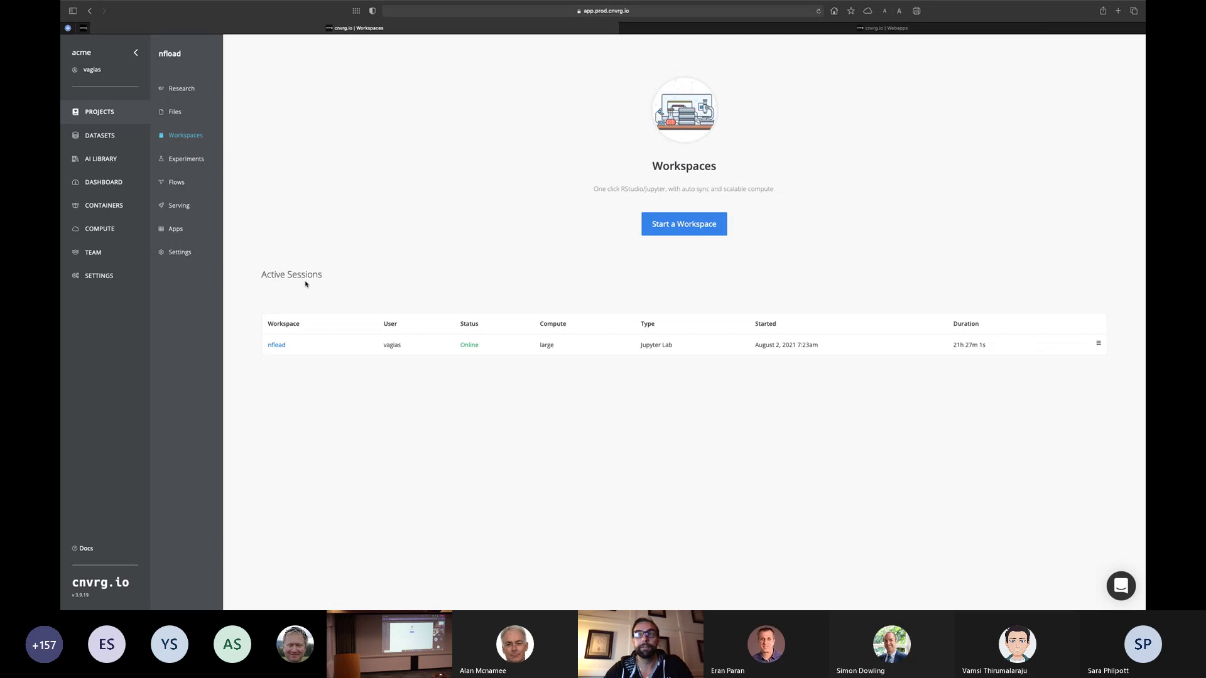
- Begin a new Jupyter workspace in the nfload project and look through the compute templates it can run on
click(668, 234)
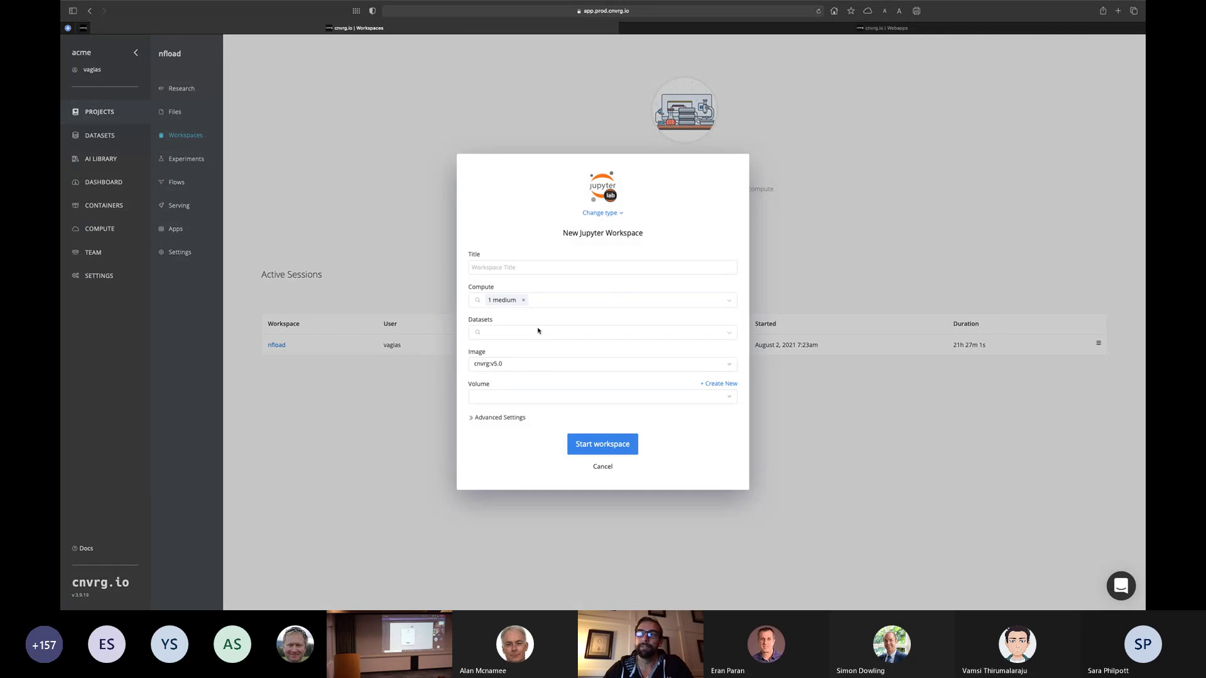
click(538, 302)
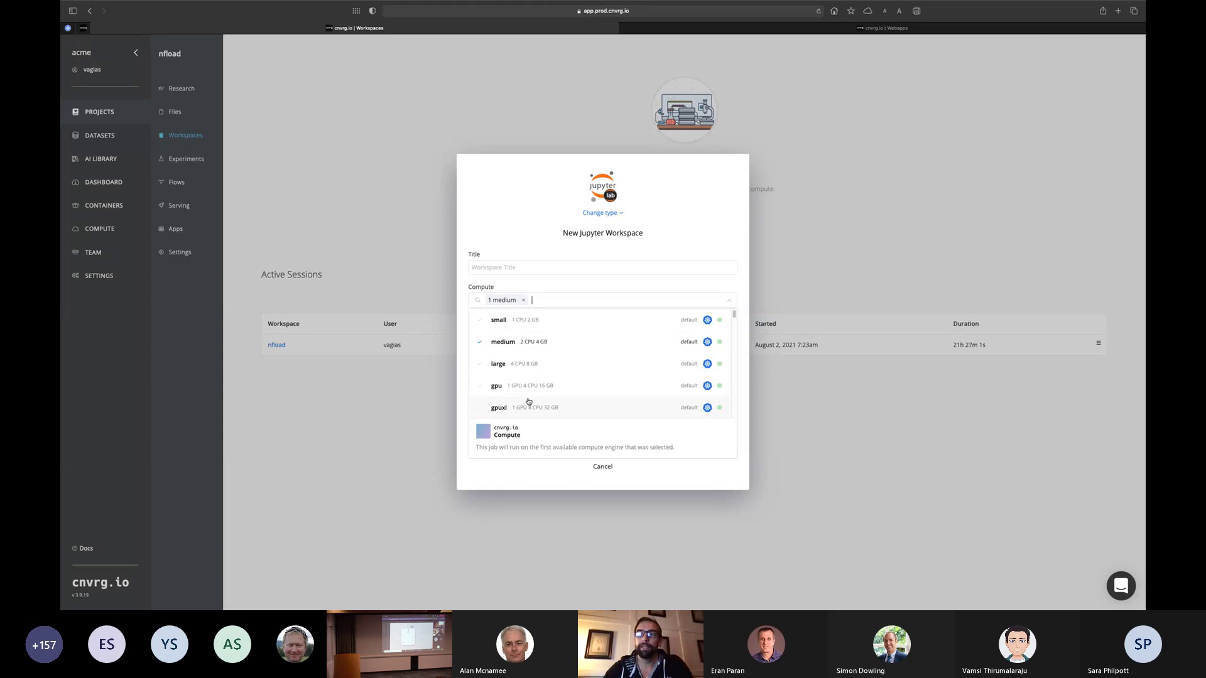
scroll(529, 401, down, 1)
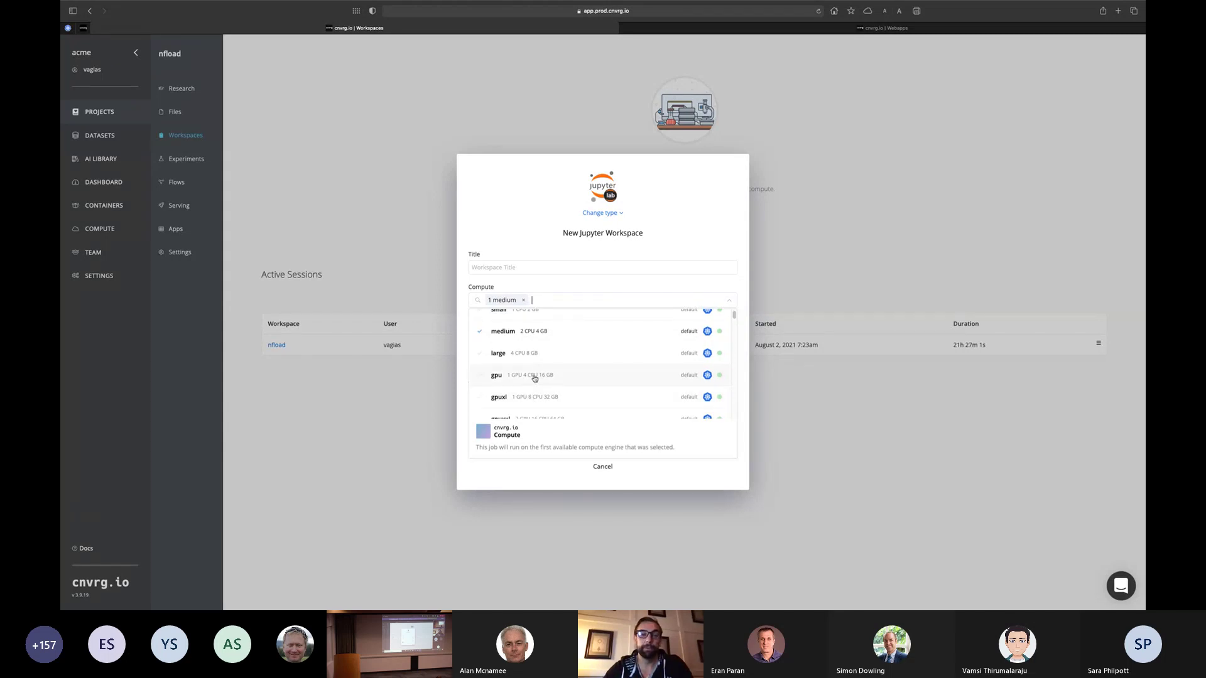
scroll(534, 378, down, 3)
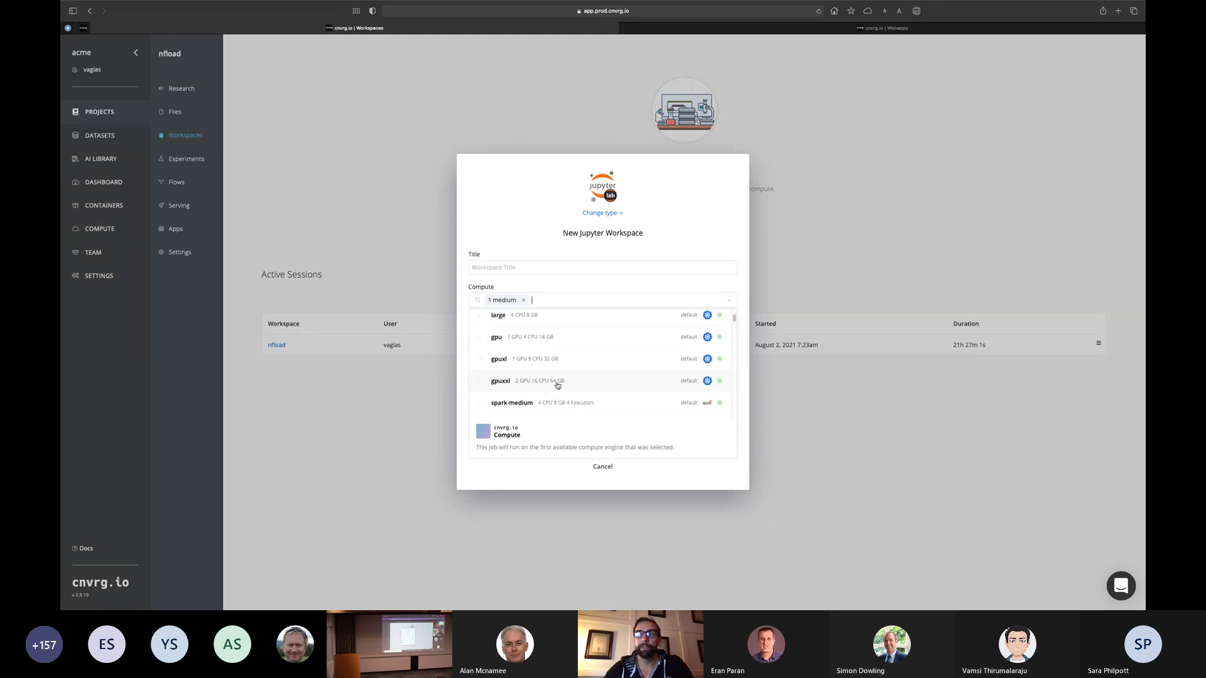
scroll(556, 386, down, 3)
scroll(557, 385, down, 6)
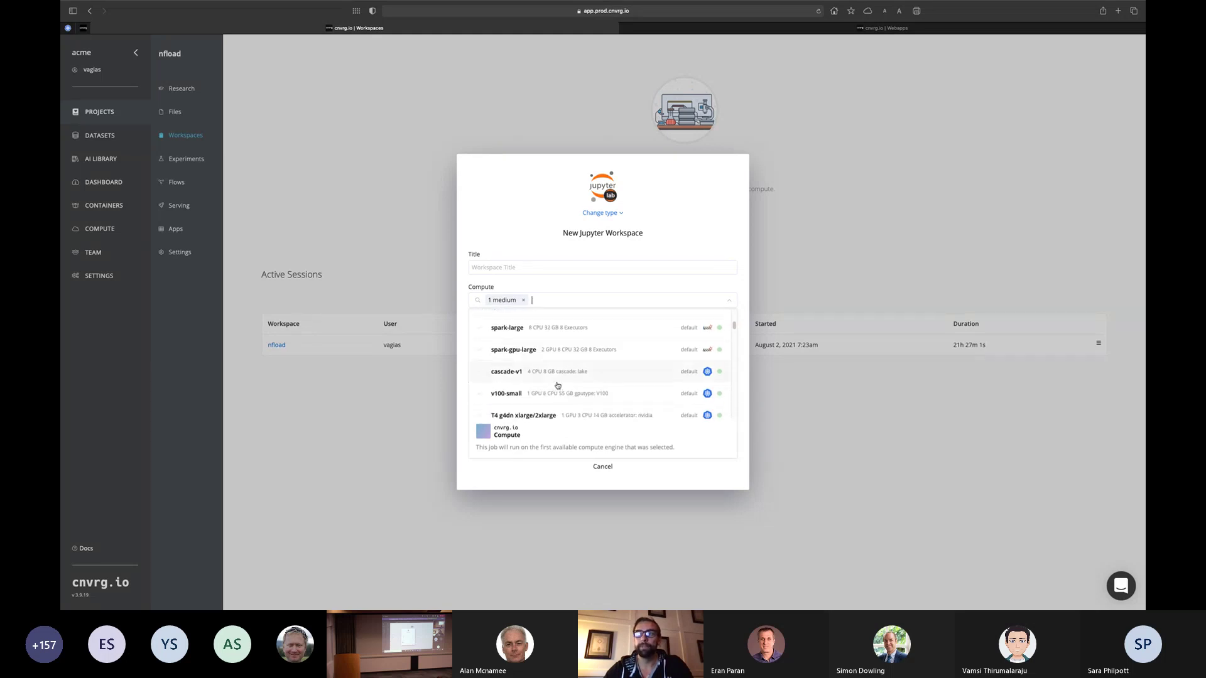
scroll(530, 341, down, 8)
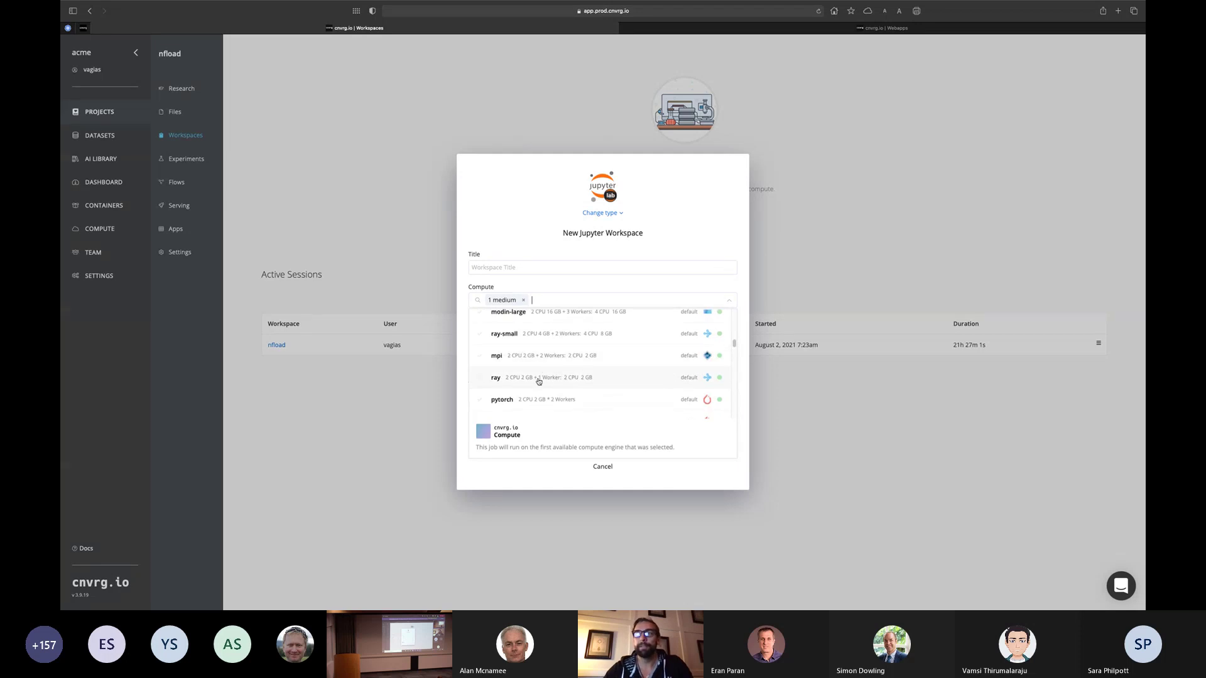
click(540, 288)
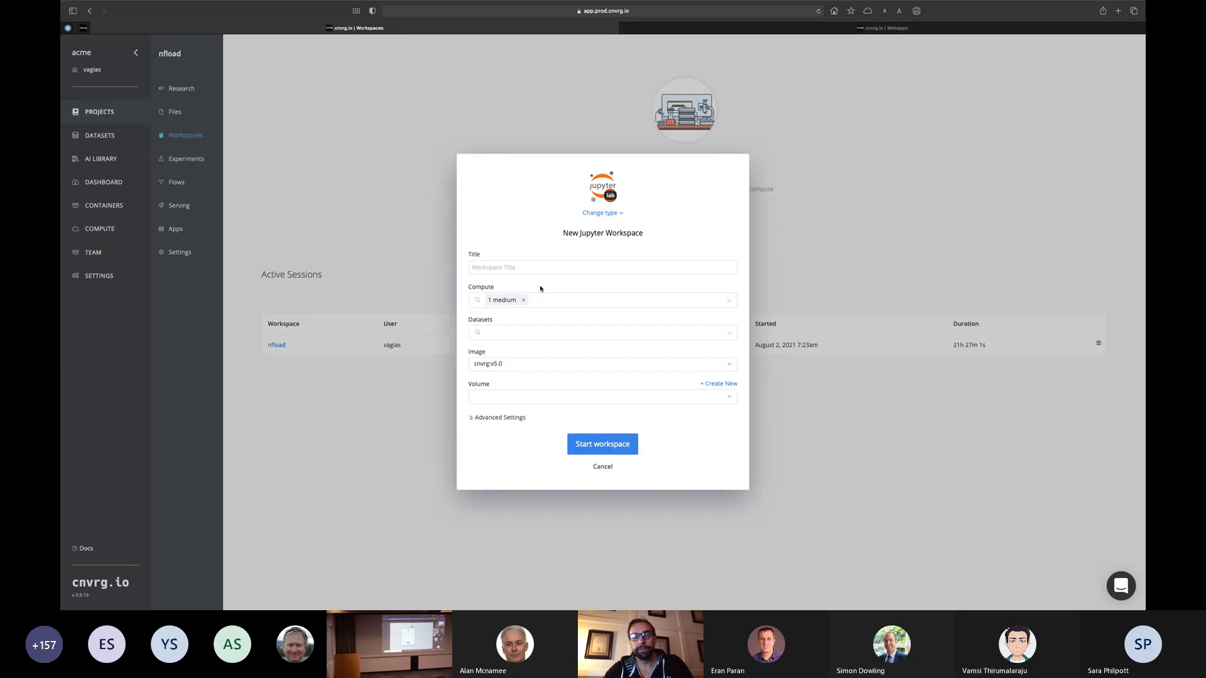
- Look through the container images offered for the new Jupyter workspace, including the available pytorch versions
click(507, 366)
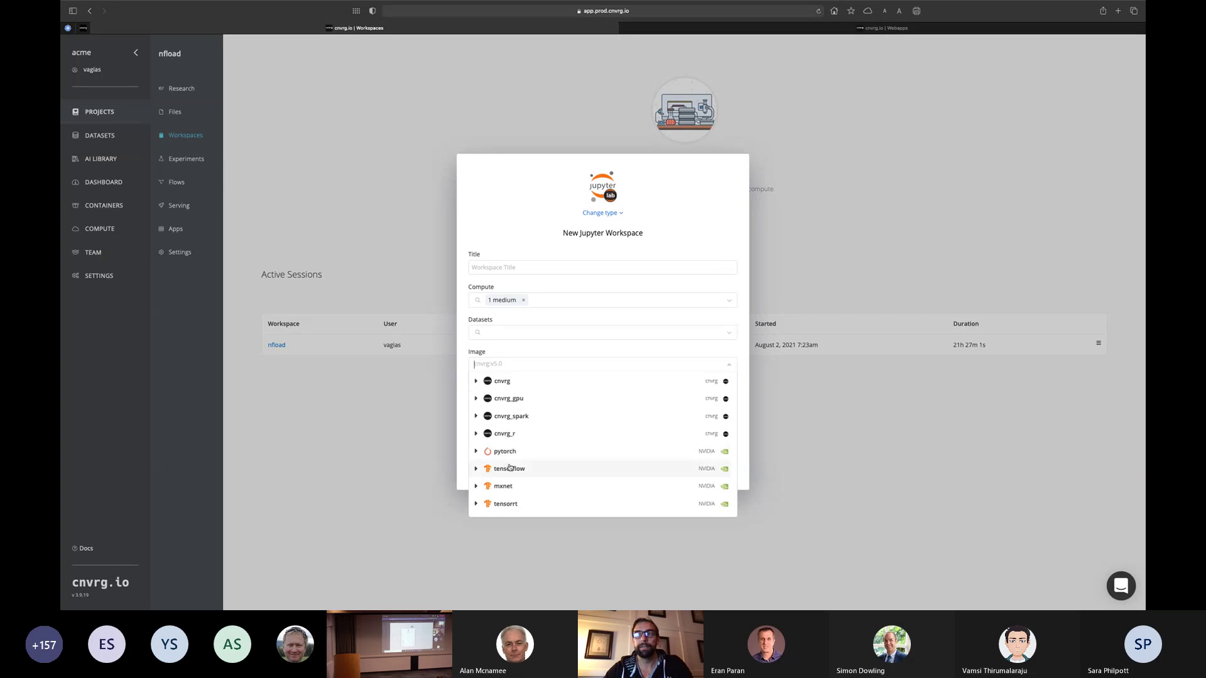
scroll(524, 454, down, 2)
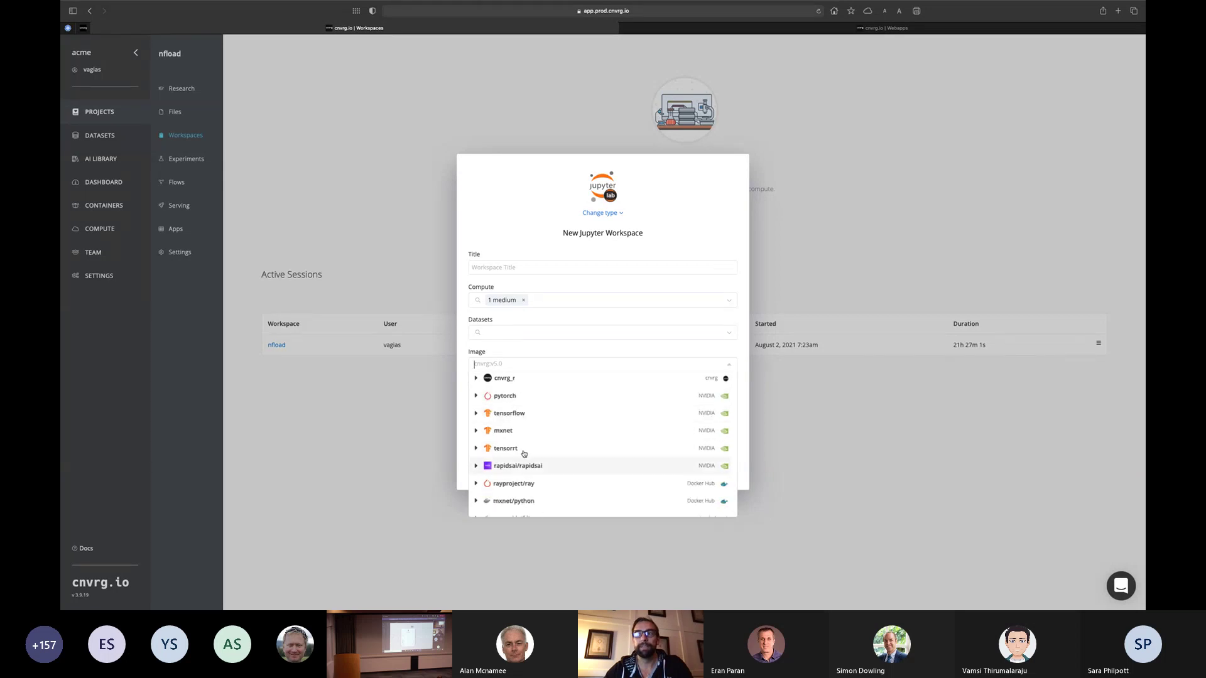
click(489, 397)
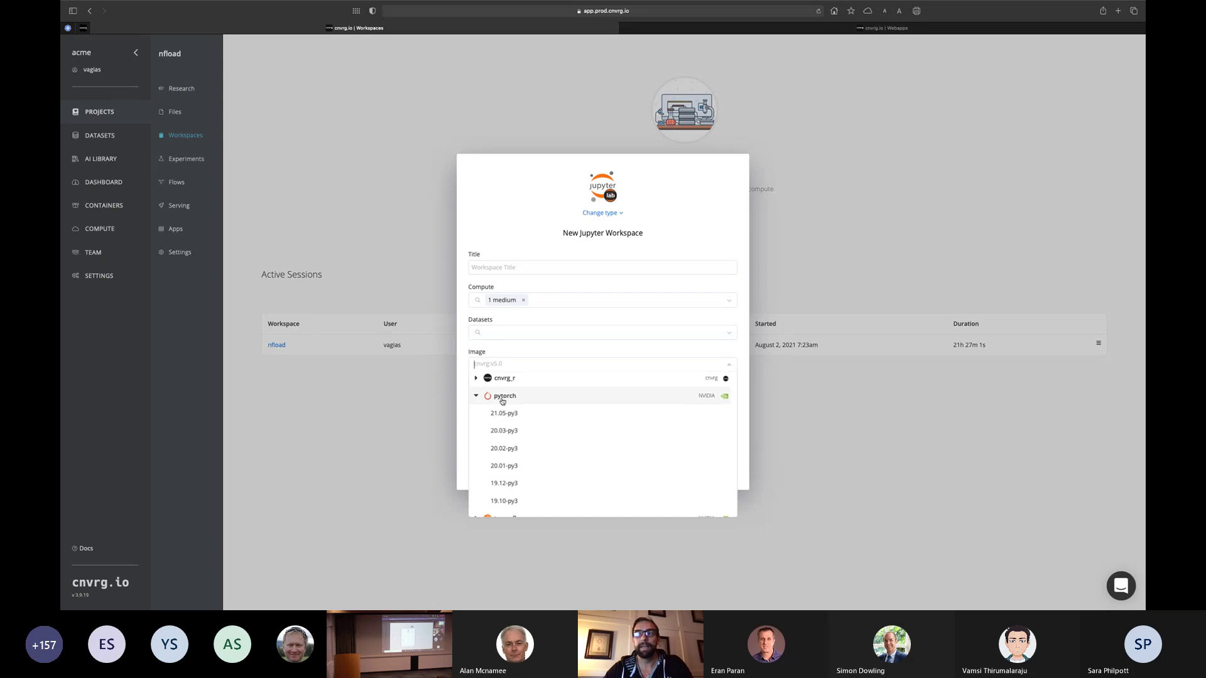
scroll(503, 402, down, 1)
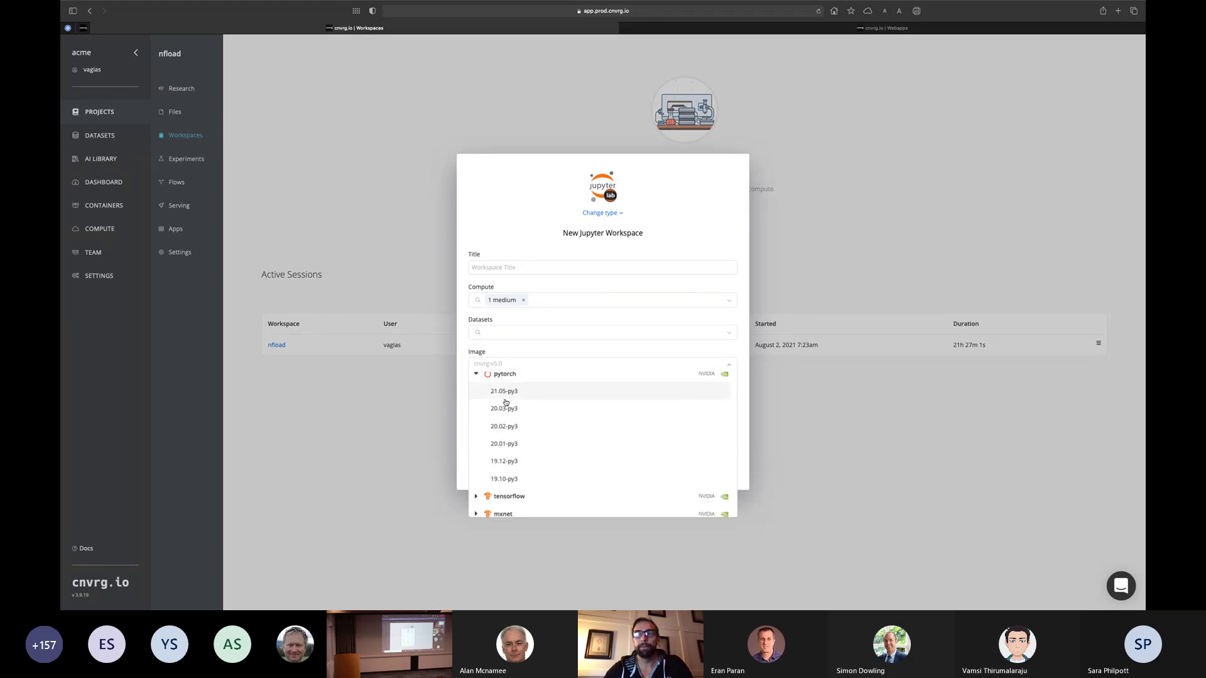
scroll(509, 466, up, 3)
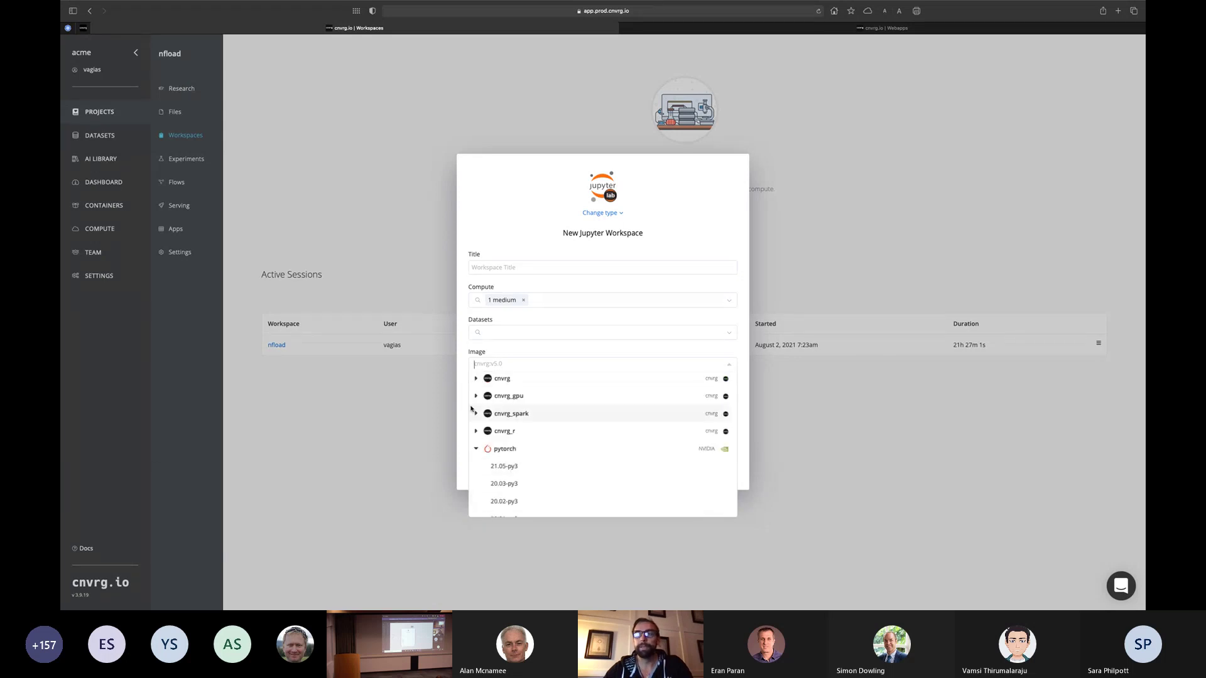
click(463, 355)
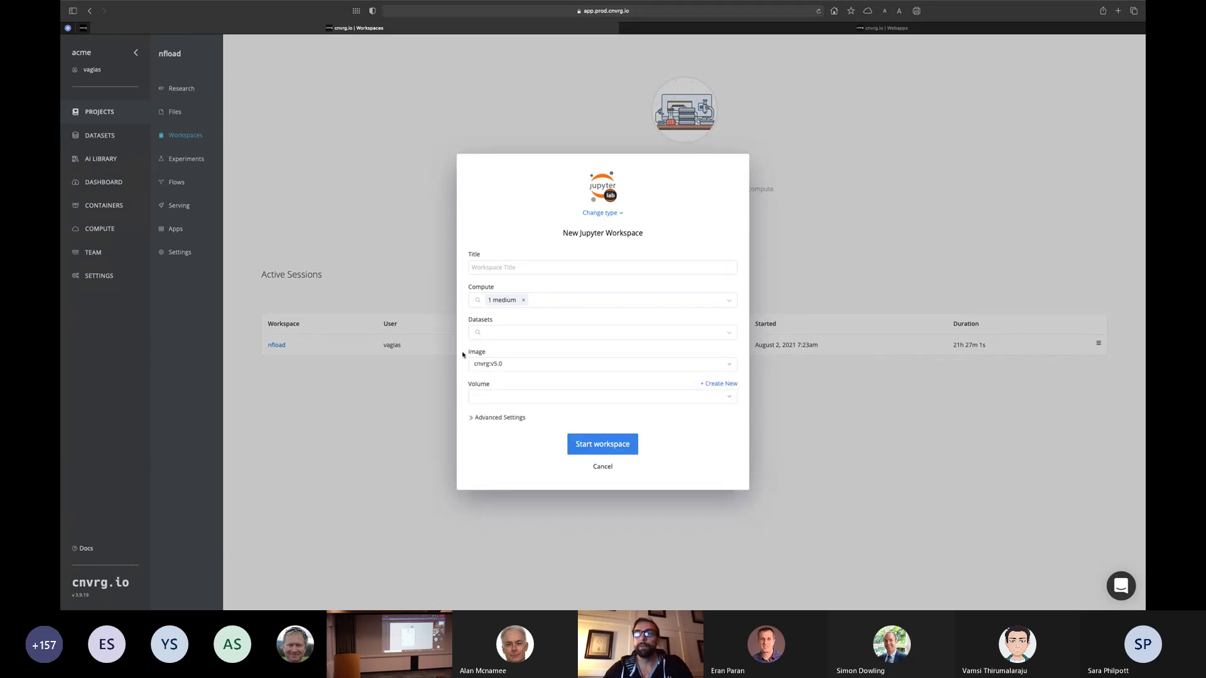
- View the alternative workspace types for the new workspace and dismiss the form without starting it
click(602, 213)
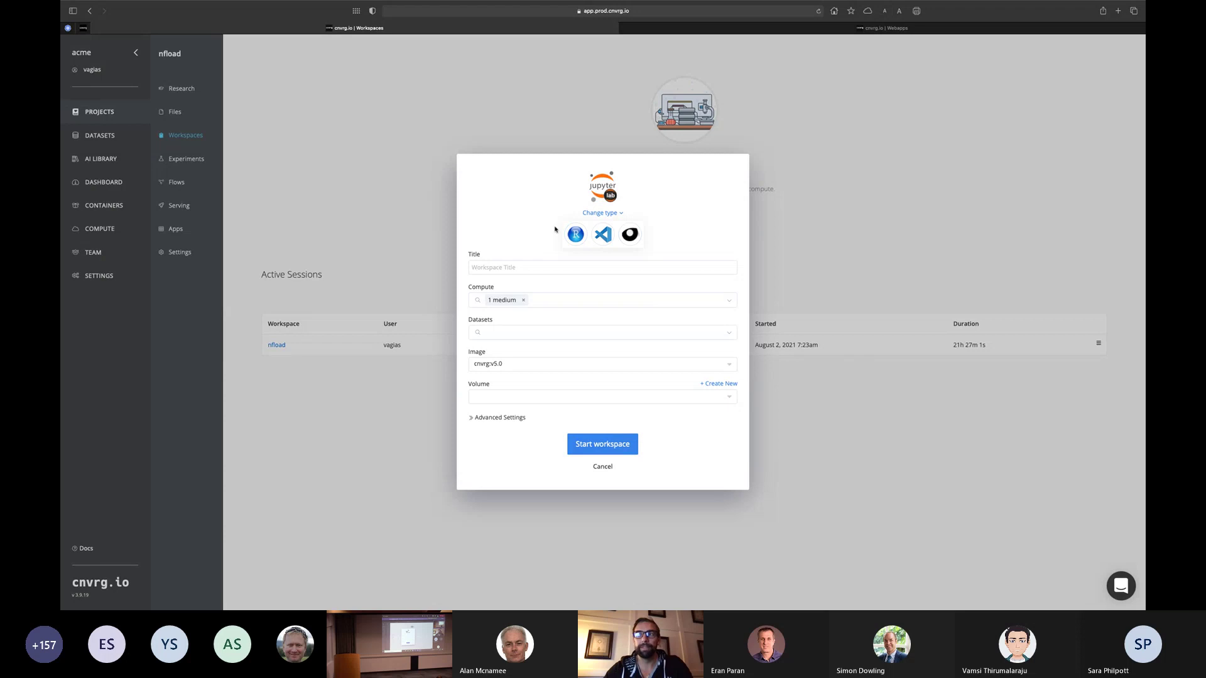
click(518, 194)
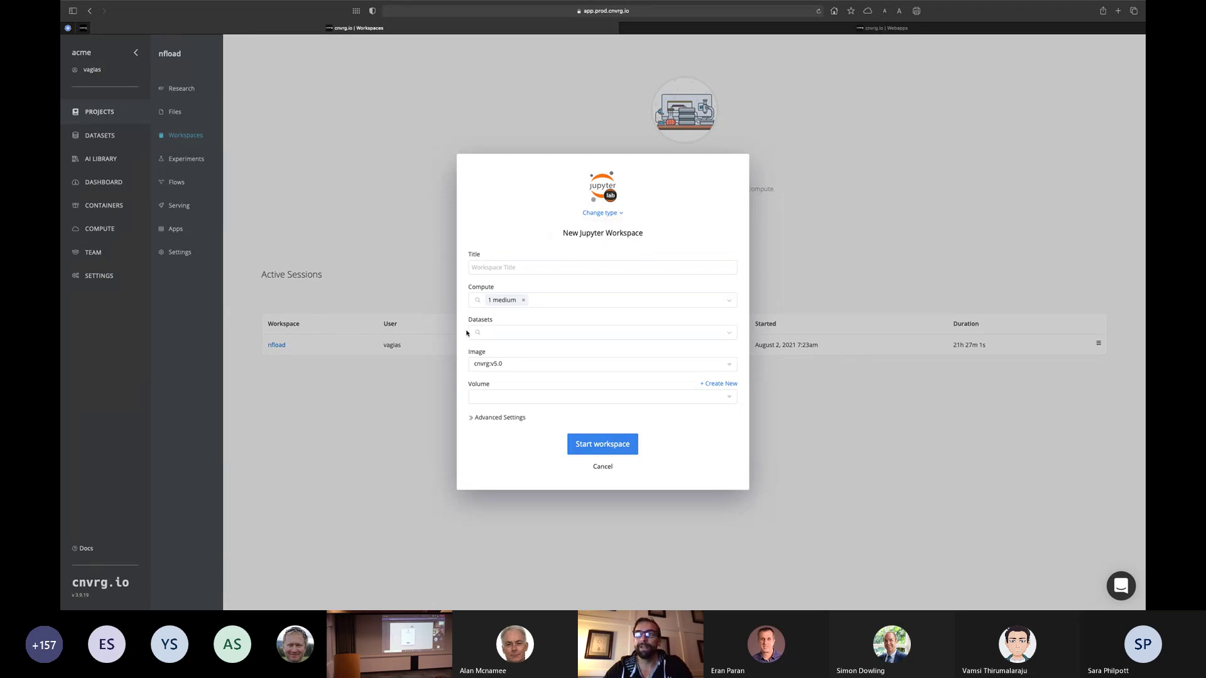
click(434, 397)
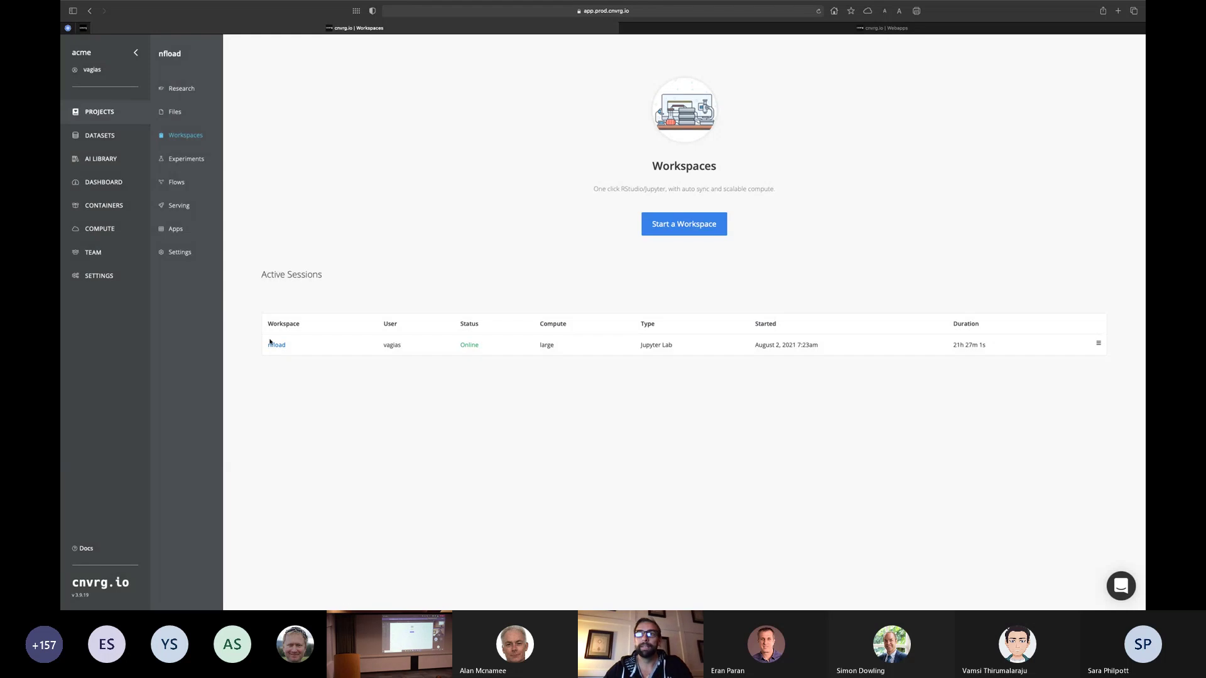
- Open the running nfload workspace and look through the datasets that can be attached to it
click(270, 344)
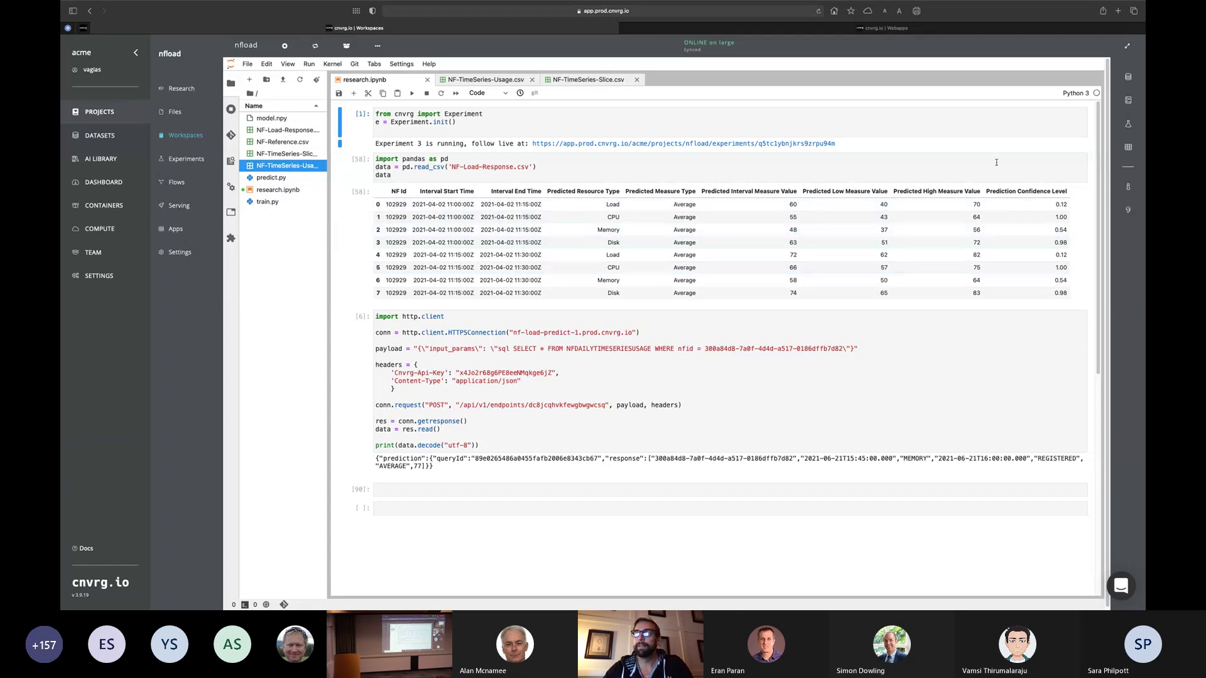
click(1128, 77)
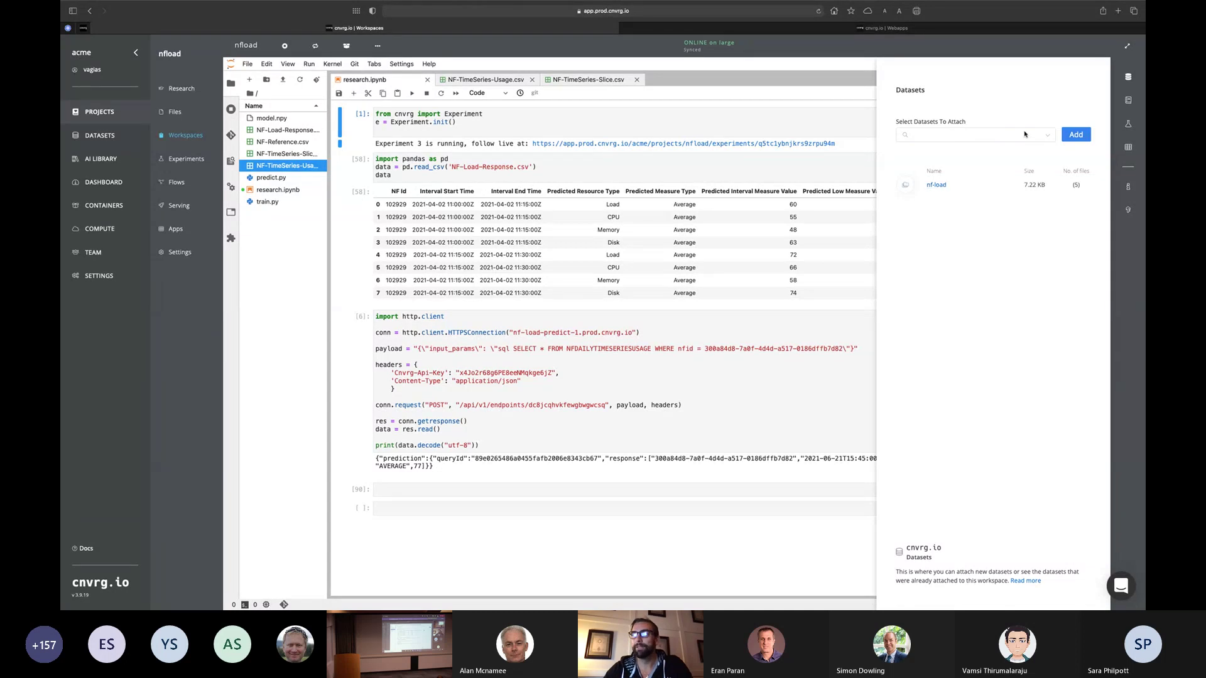
click(1025, 134)
scroll(917, 201, down, 5)
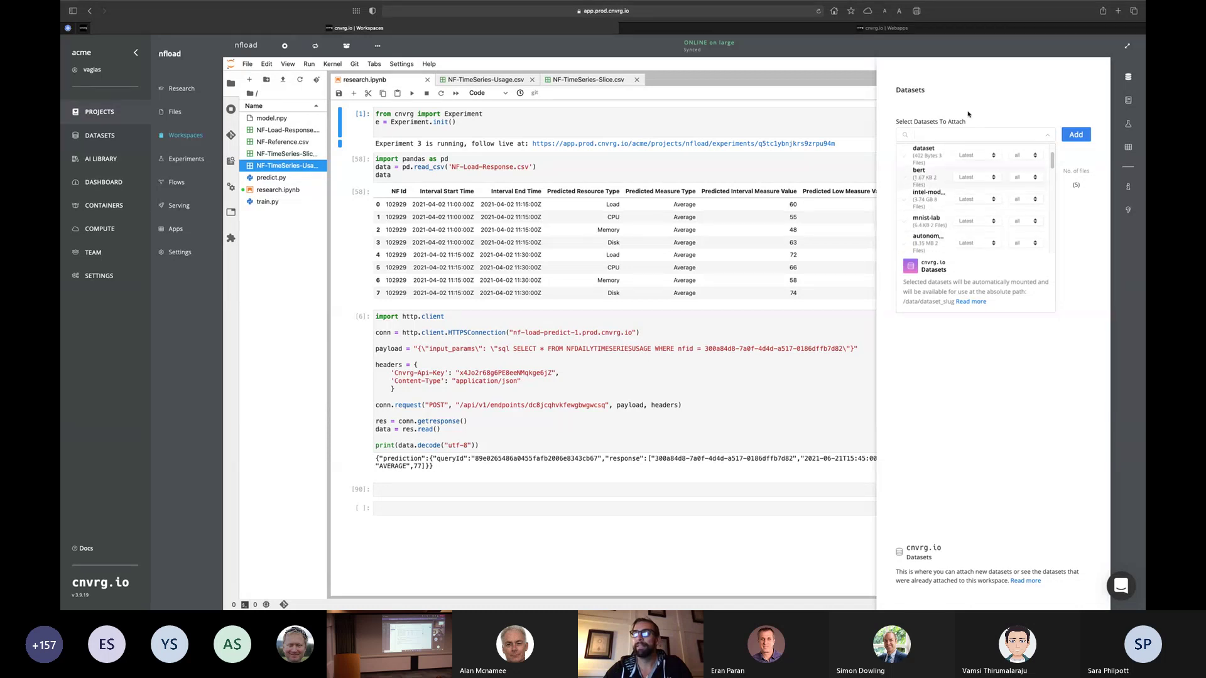
click(995, 99)
click(1127, 76)
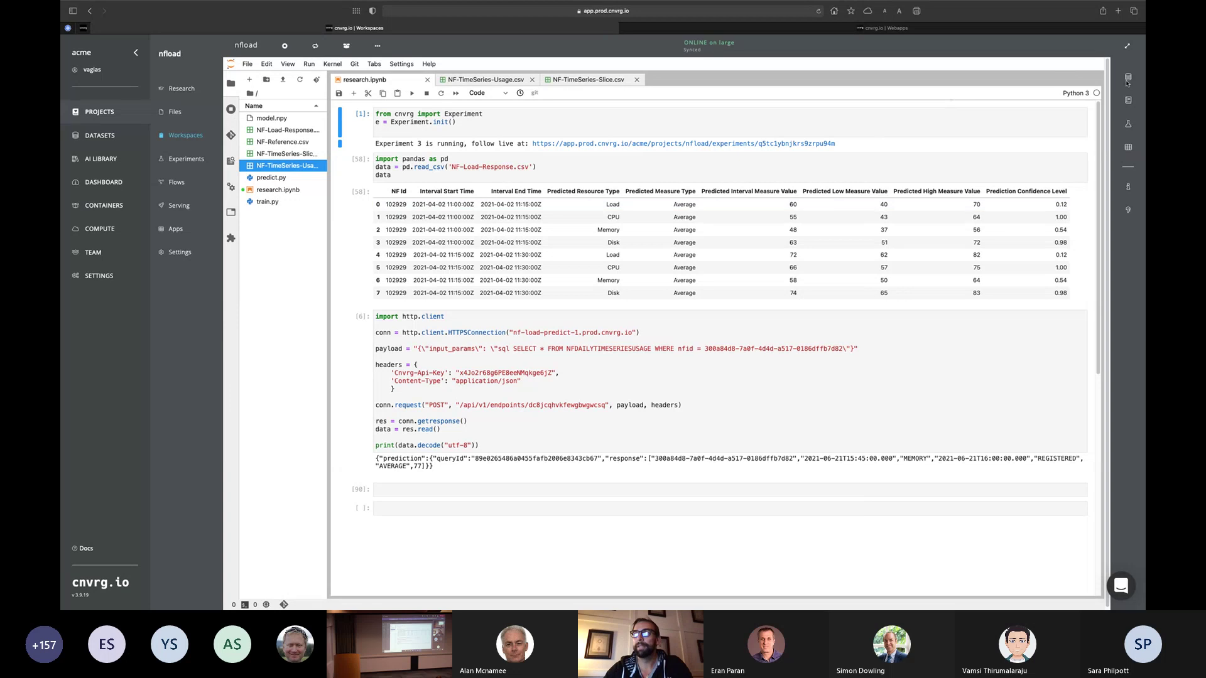
- View the commits of the covid dataset that can be chosen when attaching it to the workspace
click(1127, 78)
click(987, 136)
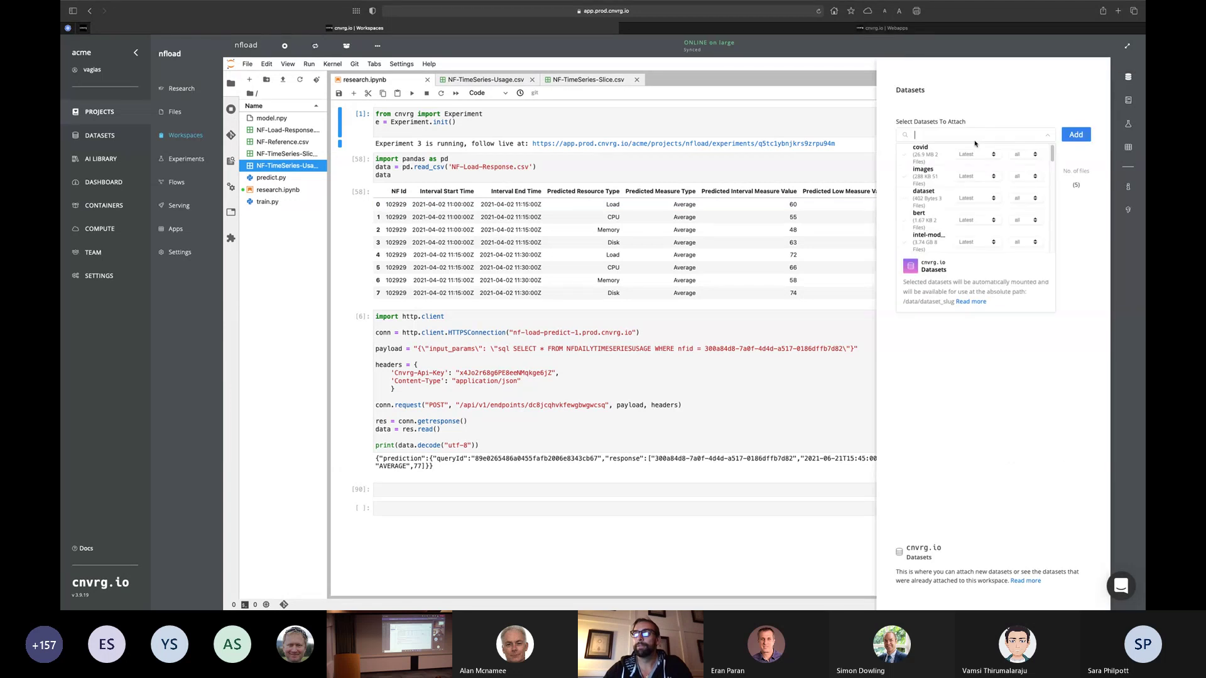
click(976, 154)
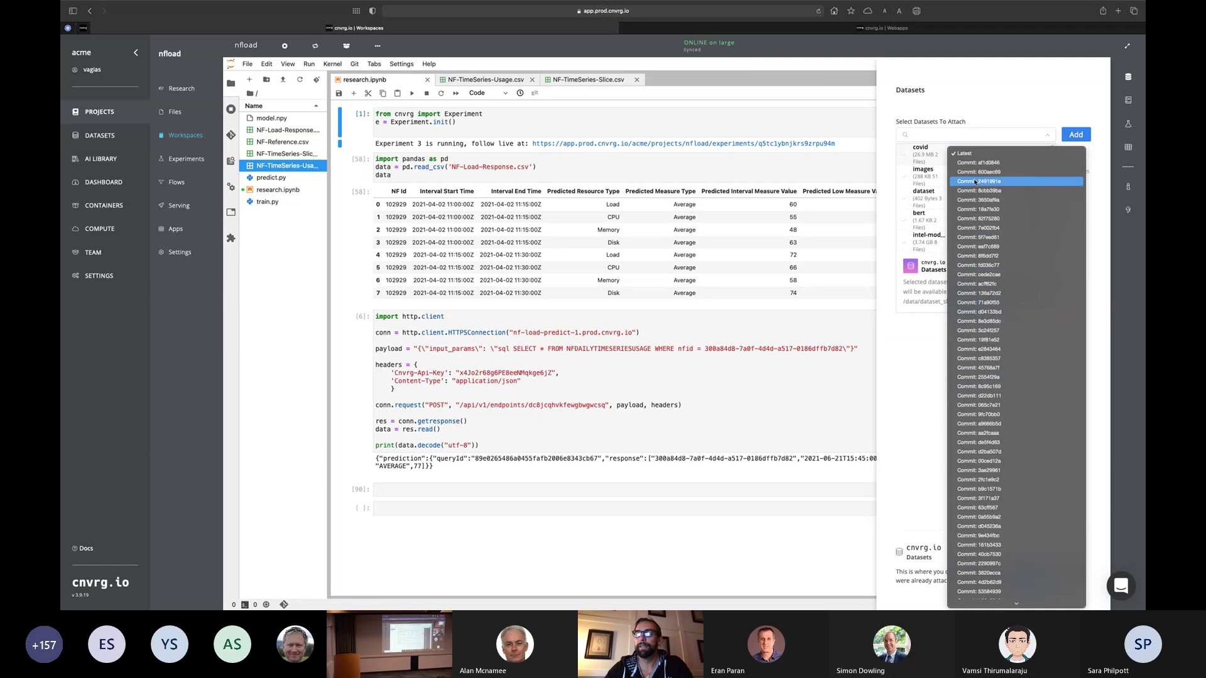
click(1004, 107)
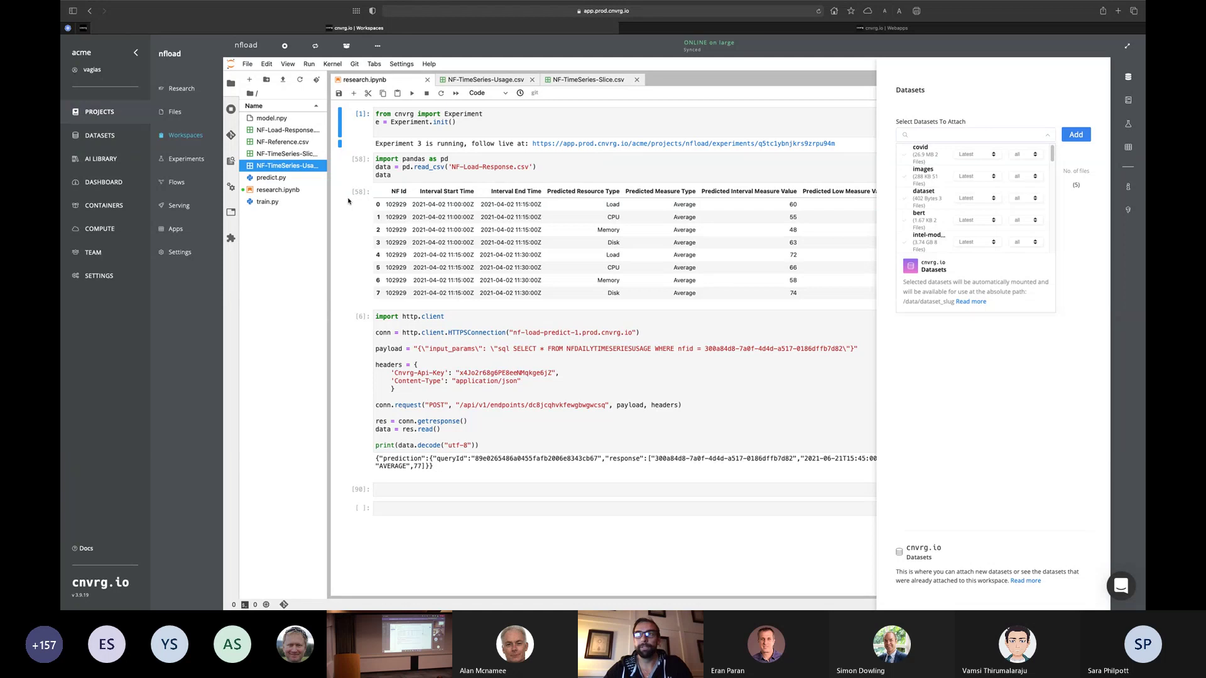
click(349, 201)
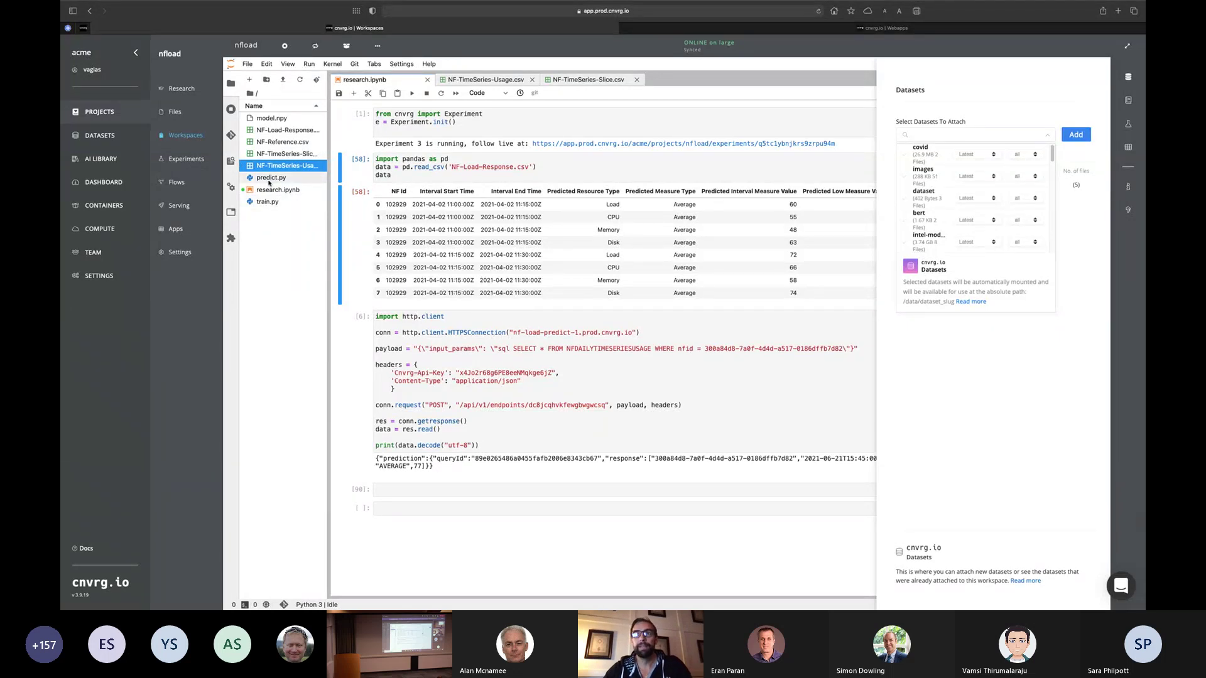
- Open the nfload project's train and deploy flow and view the task types that can be added
click(178, 184)
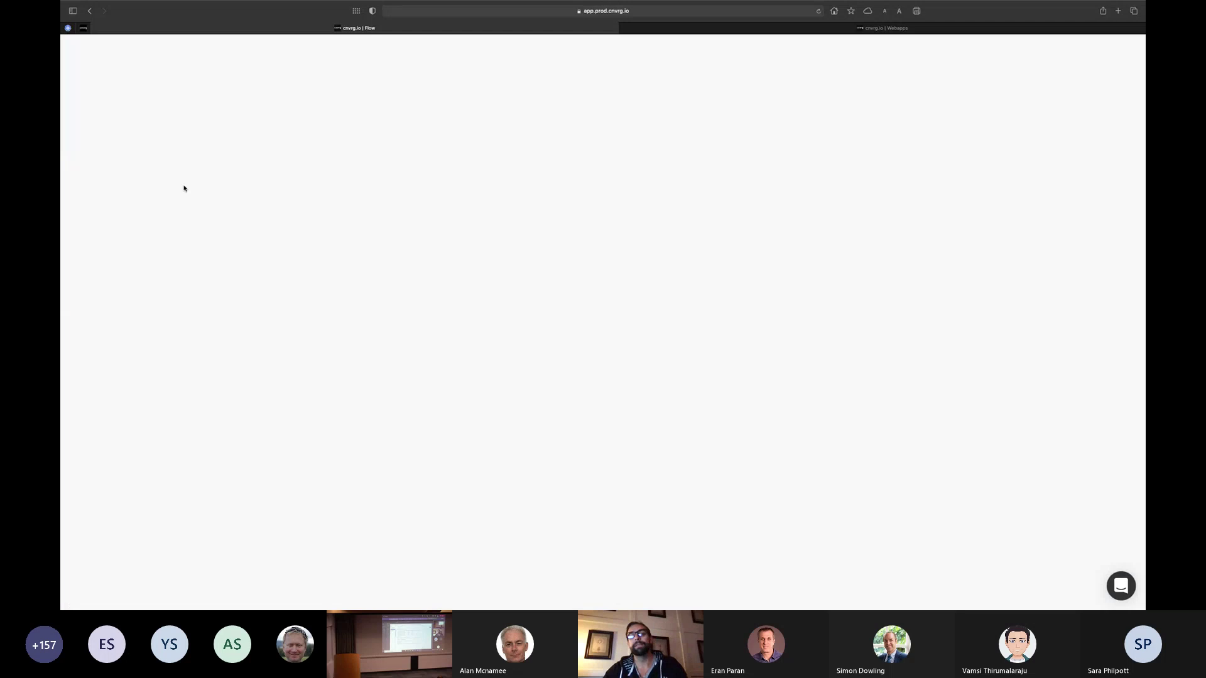
click(314, 119)
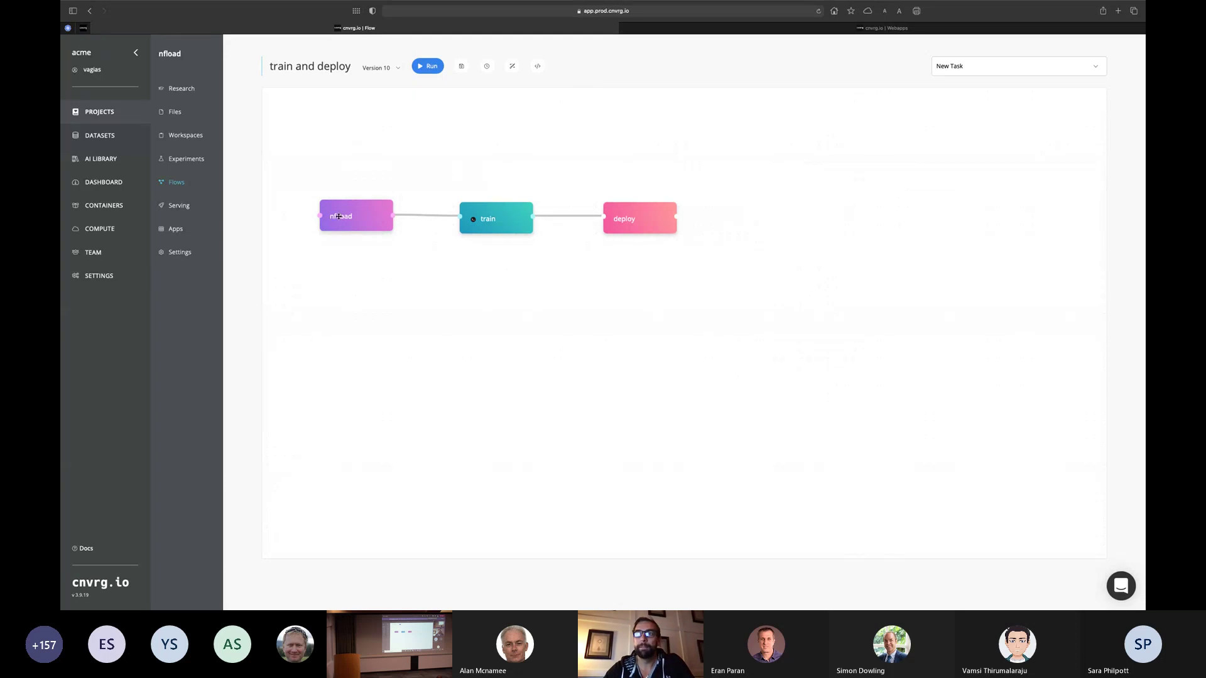
click(966, 68)
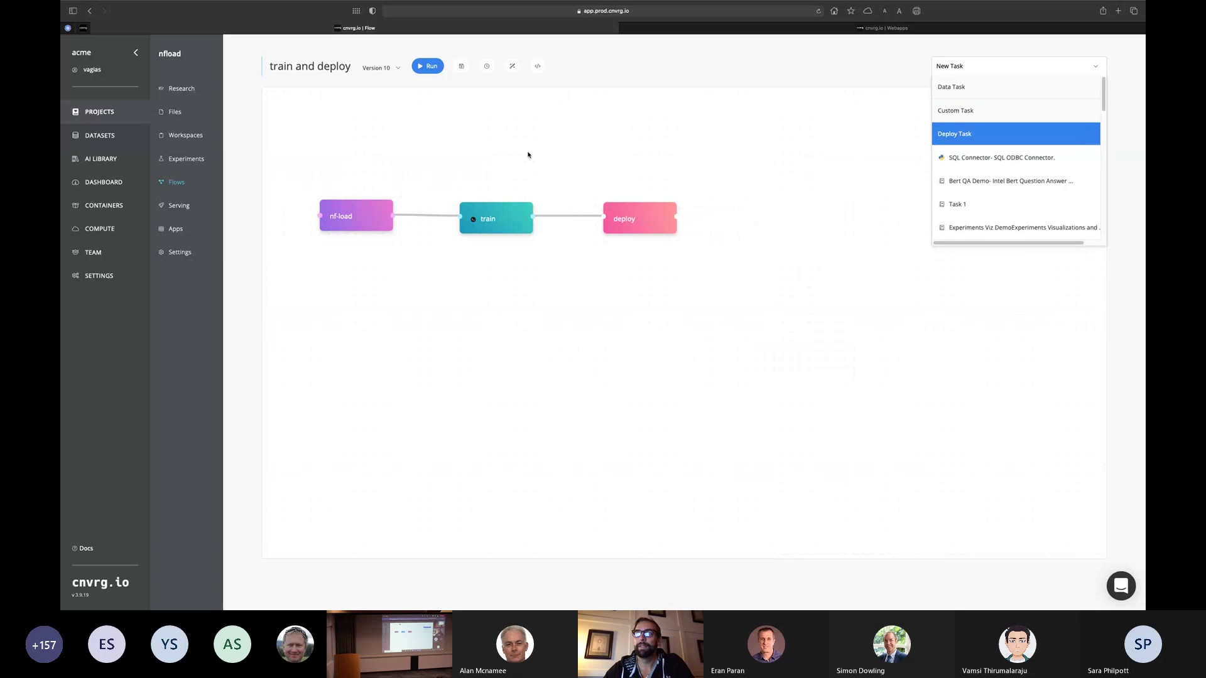
- Inspect the flow's nf-load data task and the train task's command and conditions
click(352, 218)
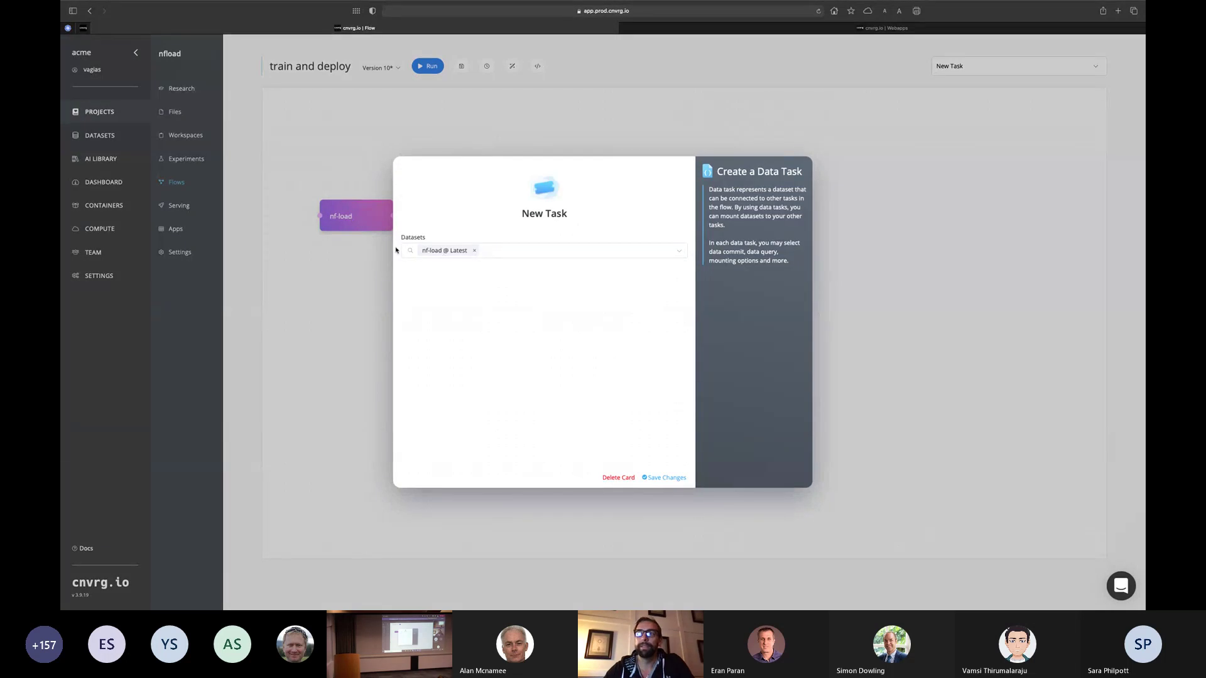
click(358, 251)
click(468, 215)
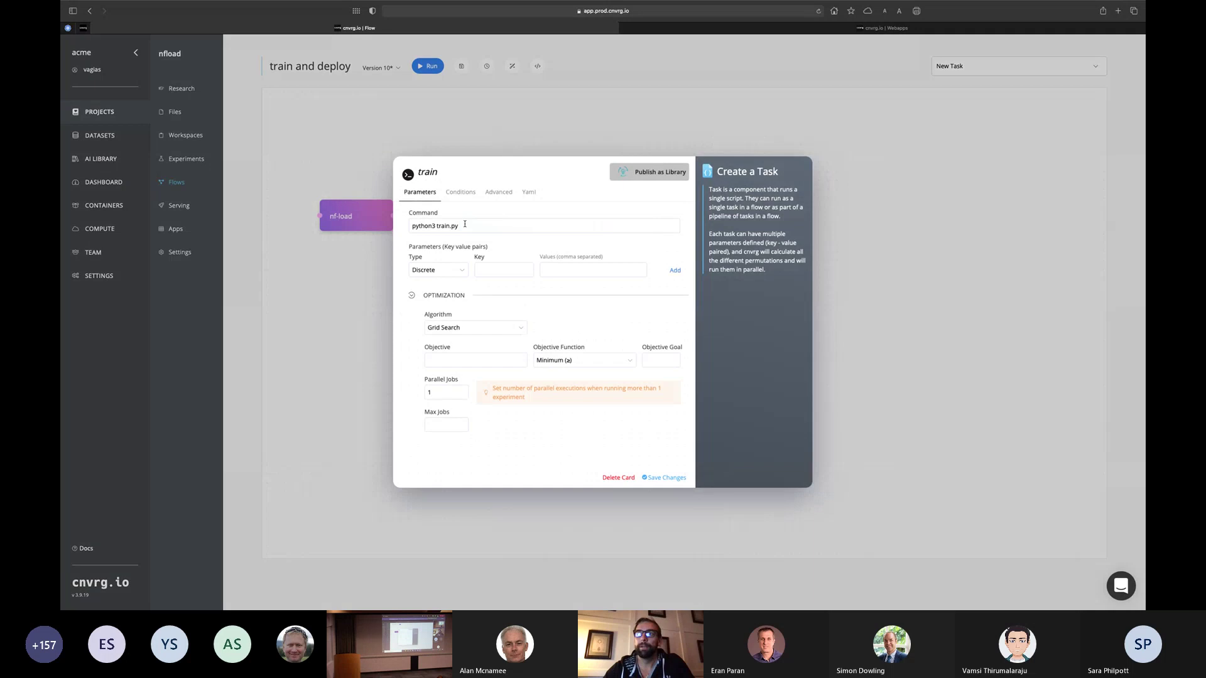
click(477, 227)
triple_click(477, 227)
click(471, 228)
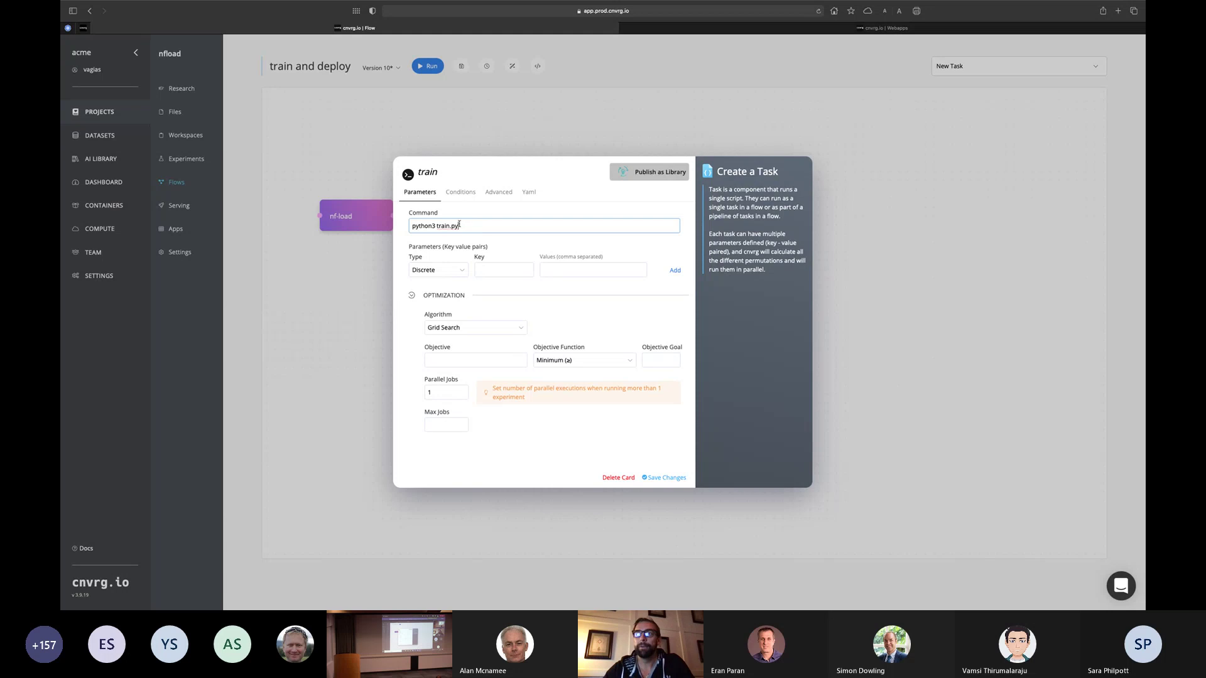
click(466, 195)
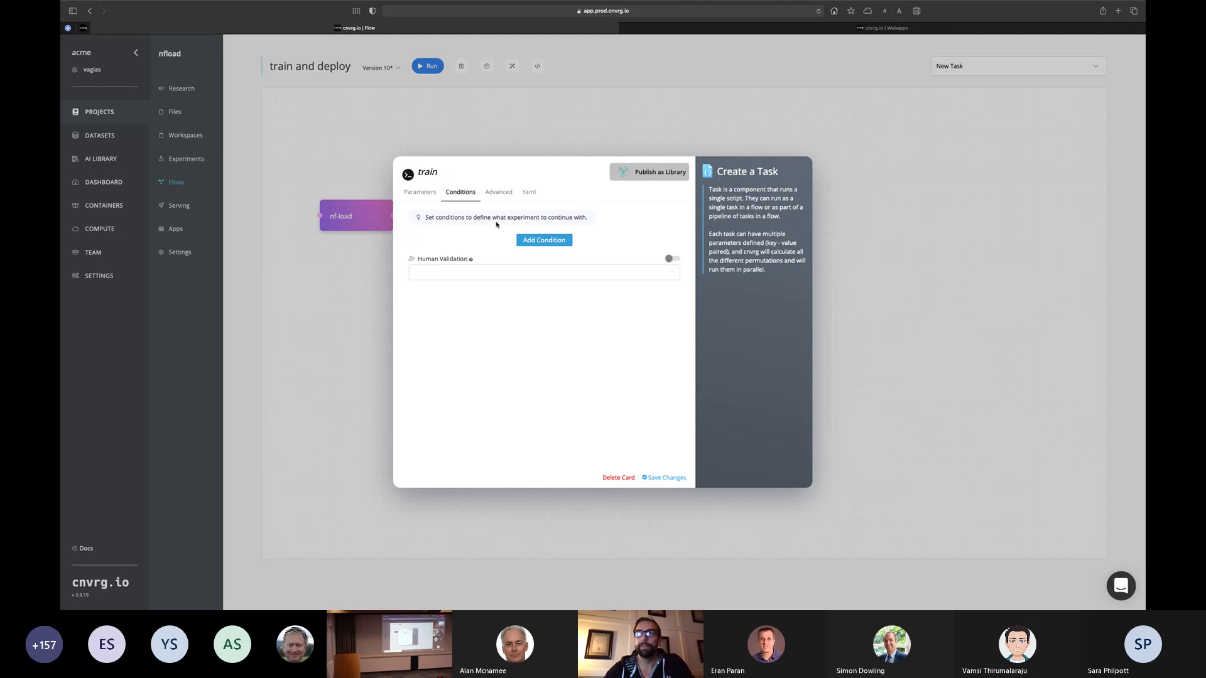
click(442, 146)
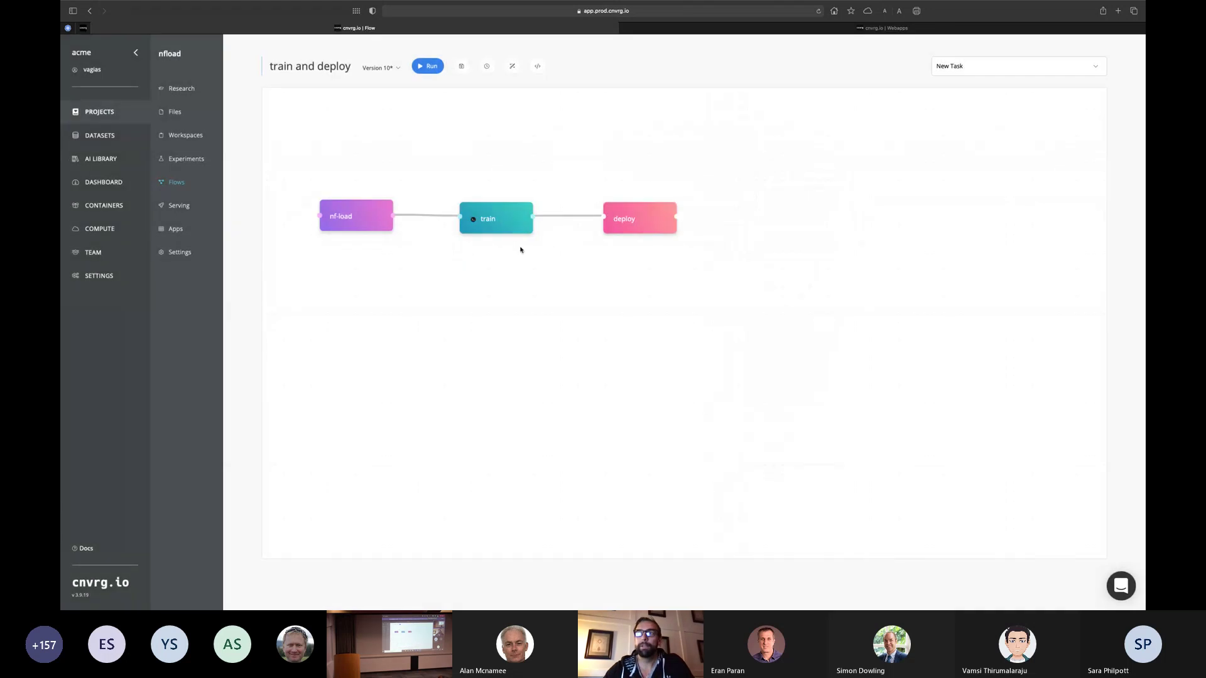
- Inspect the deploy task's setup, including its endpoint and predict file, and close it
click(634, 216)
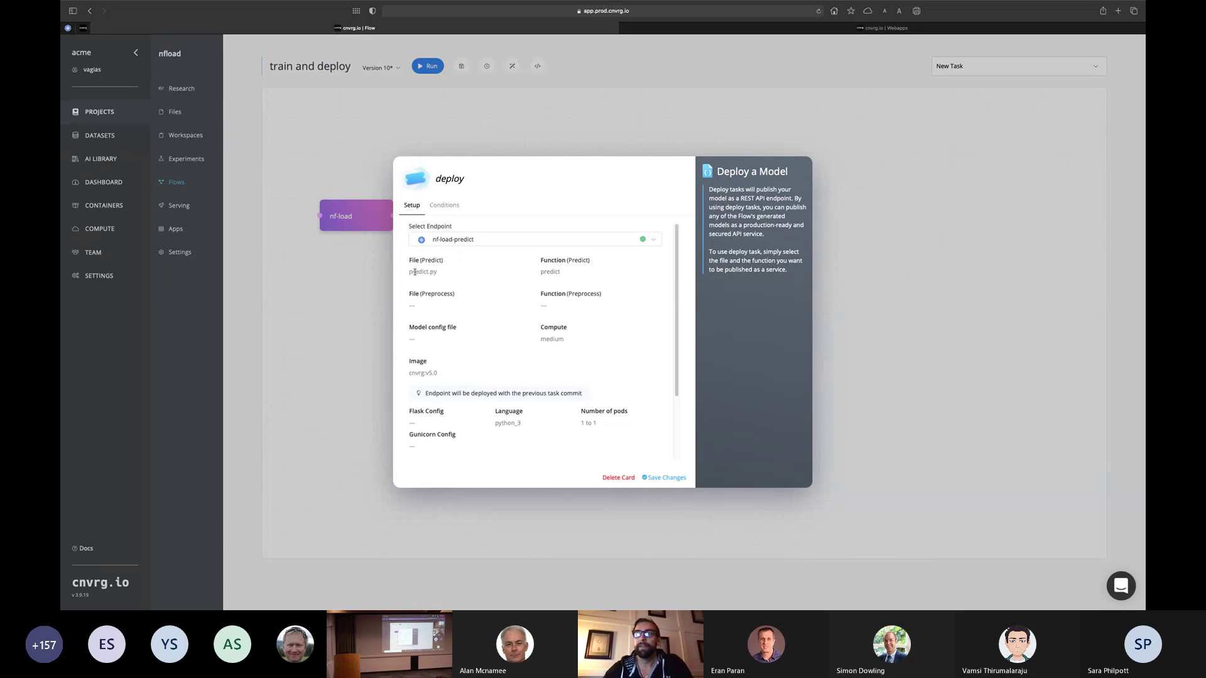
drag(408, 272, 442, 272)
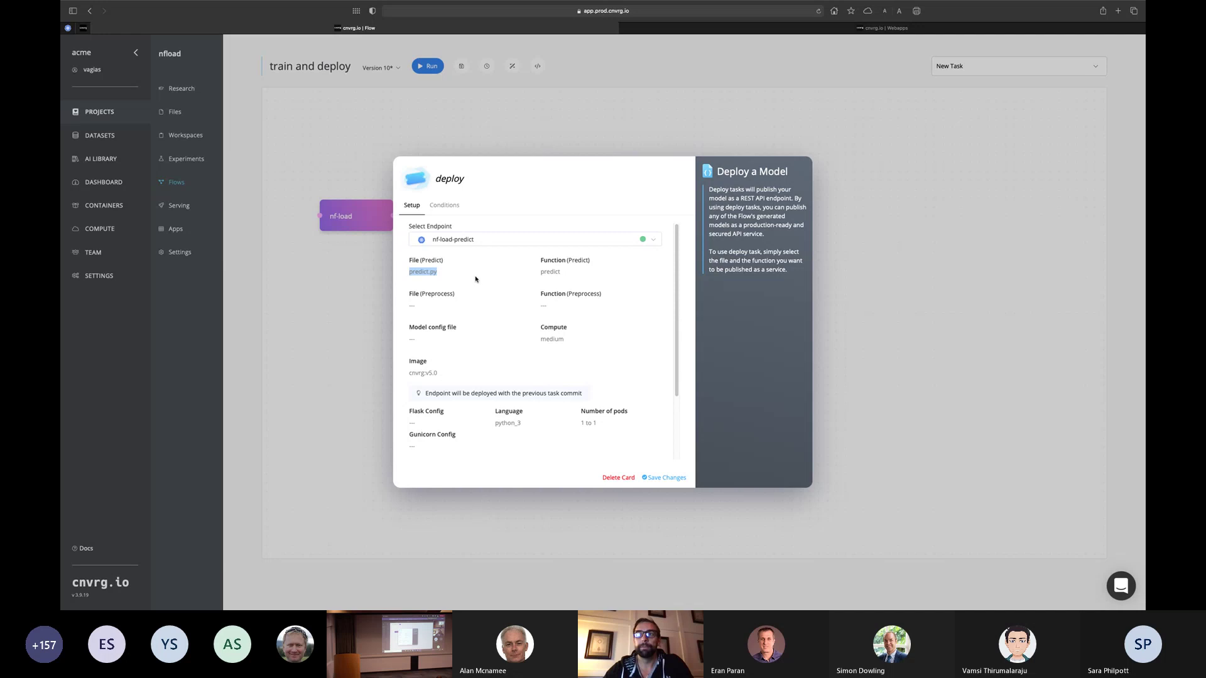
click(441, 273)
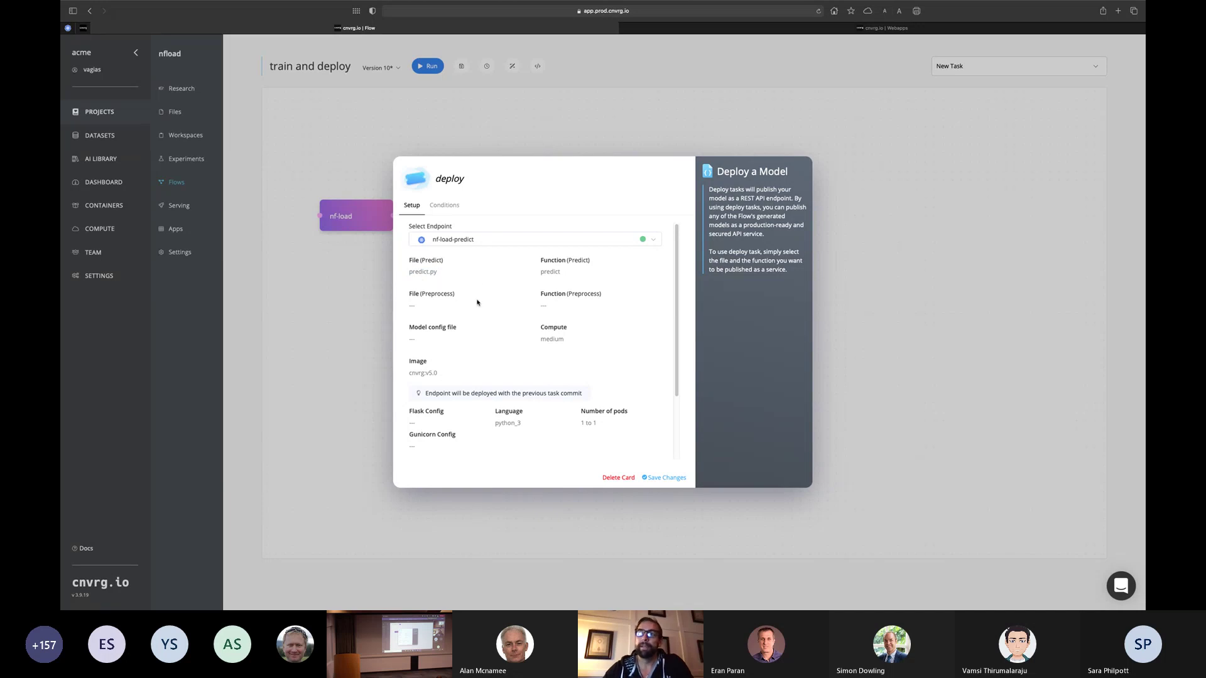
click(366, 297)
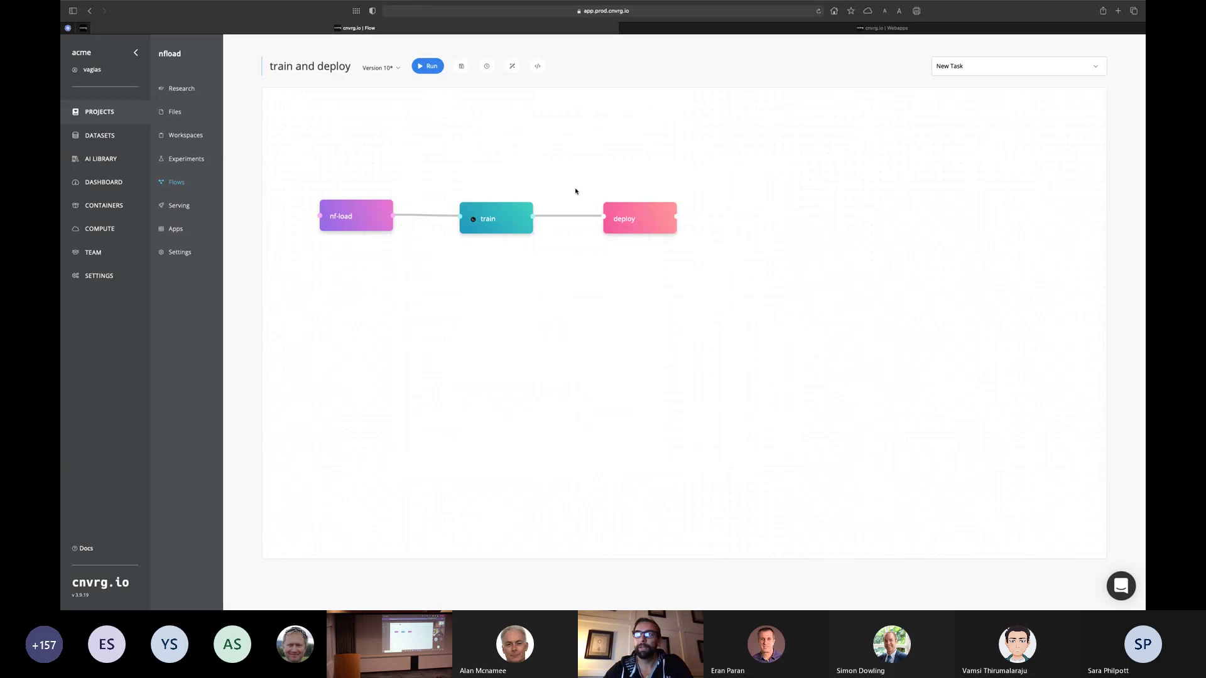
- Try a continual learning trigger on updates of the nf-load dataset and leave the dialog without applying it
click(512, 67)
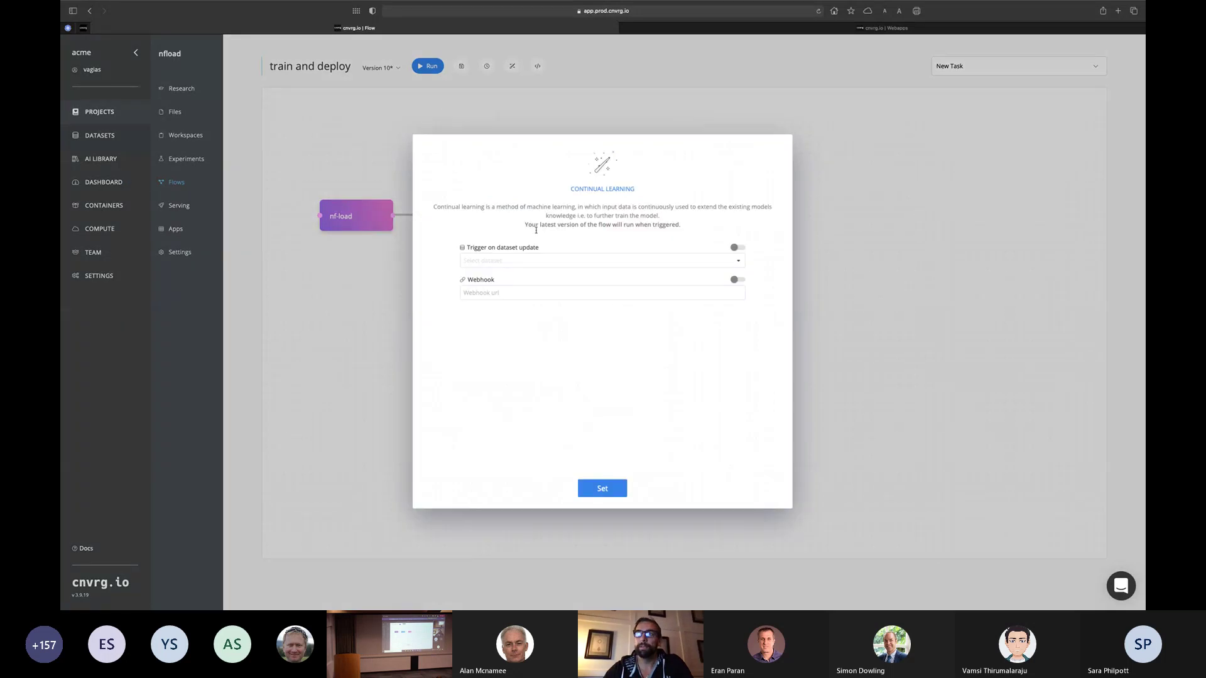
click(736, 248)
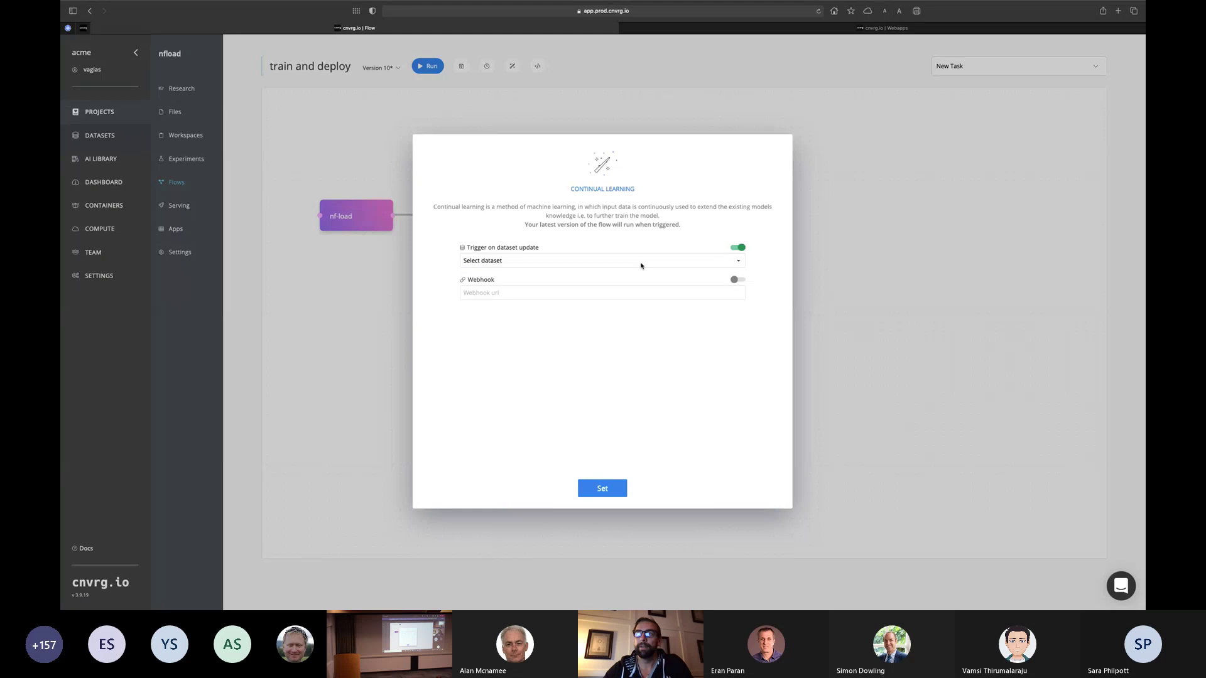
click(539, 261)
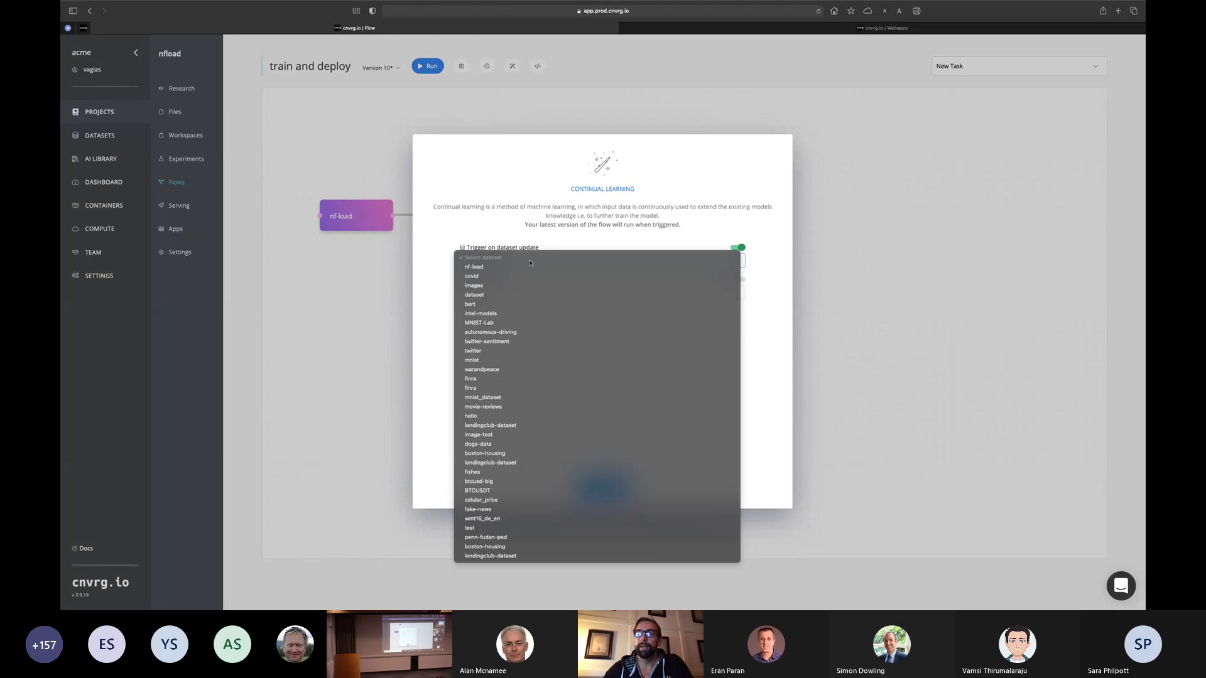
click(460, 267)
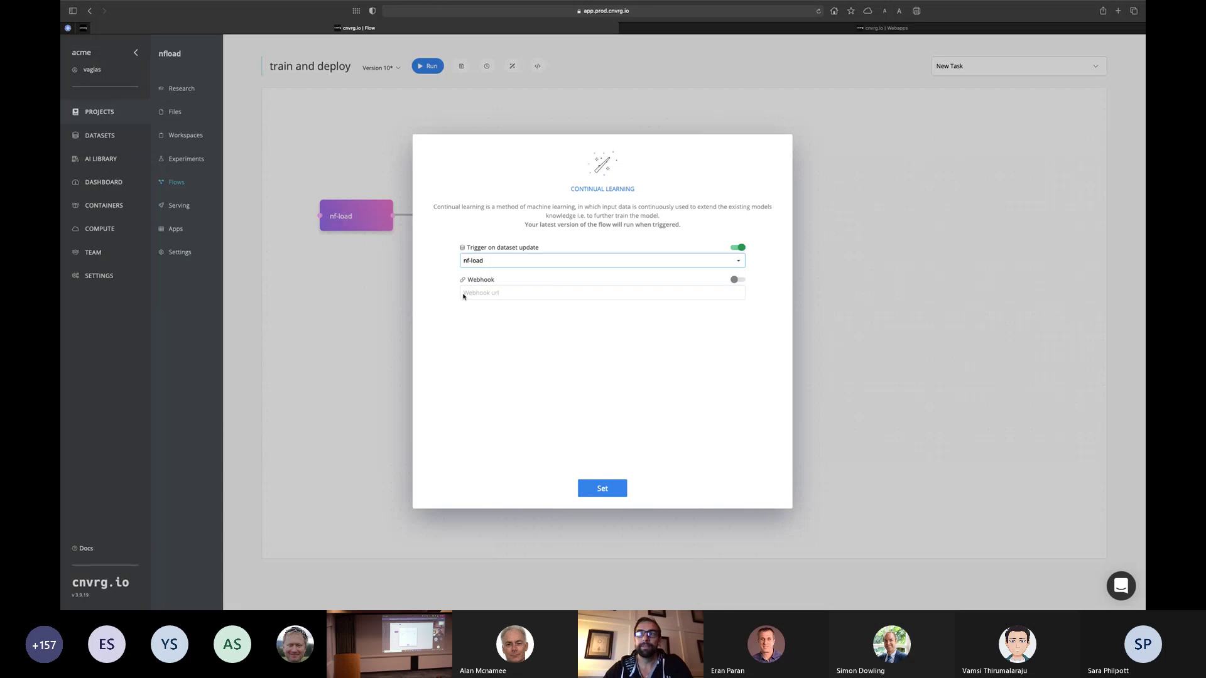
click(460, 93)
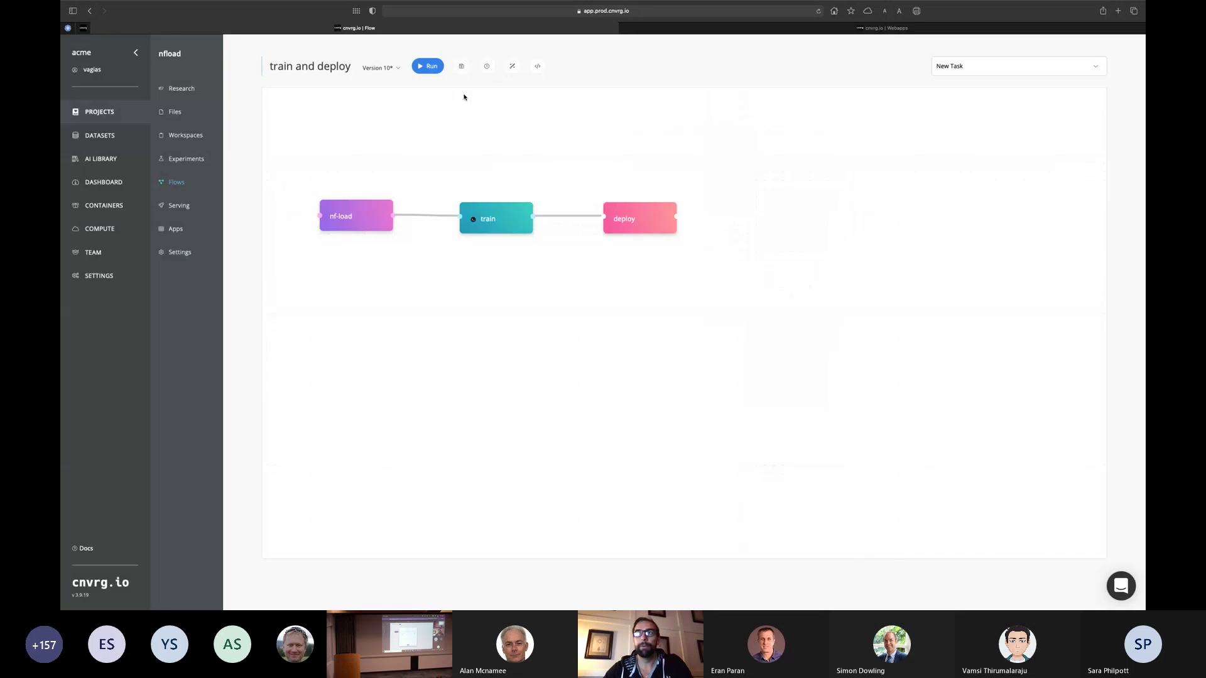
- View the recurring interval options for scheduling the train and deploy flow, and leave the dialog without setting a schedule
click(486, 65)
click(487, 337)
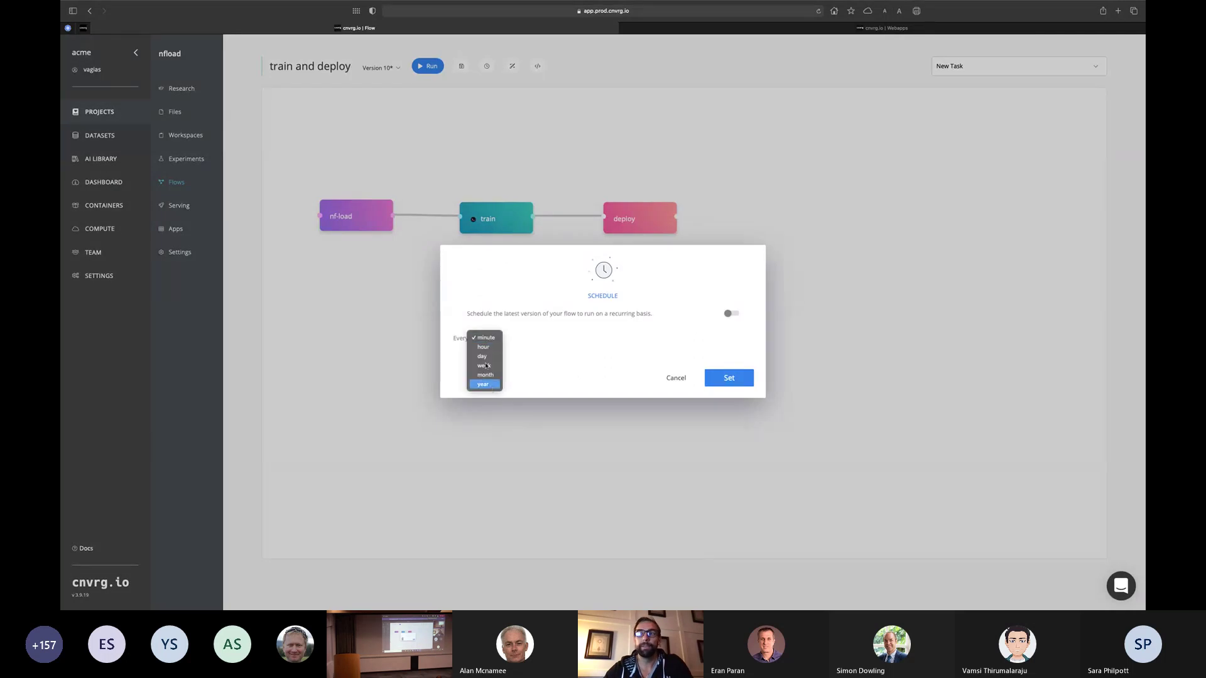
click(467, 89)
click(430, 128)
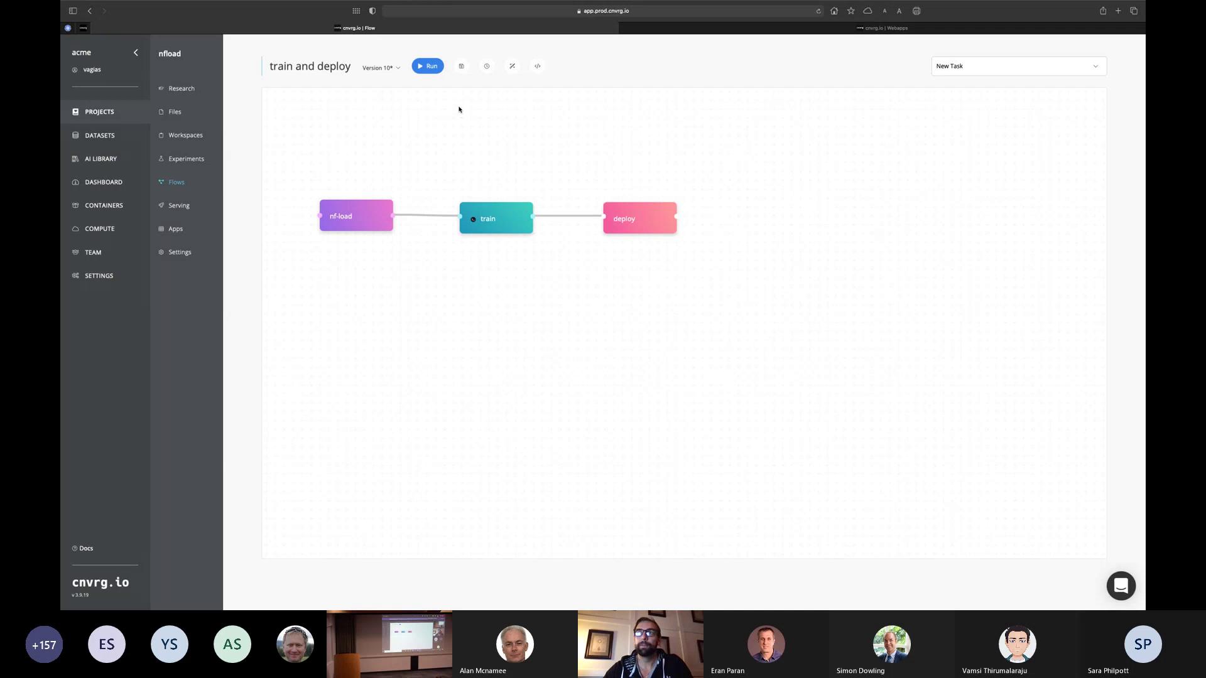
- Run version 11 of the train and deploy flow and reload the project's experiments list
click(424, 69)
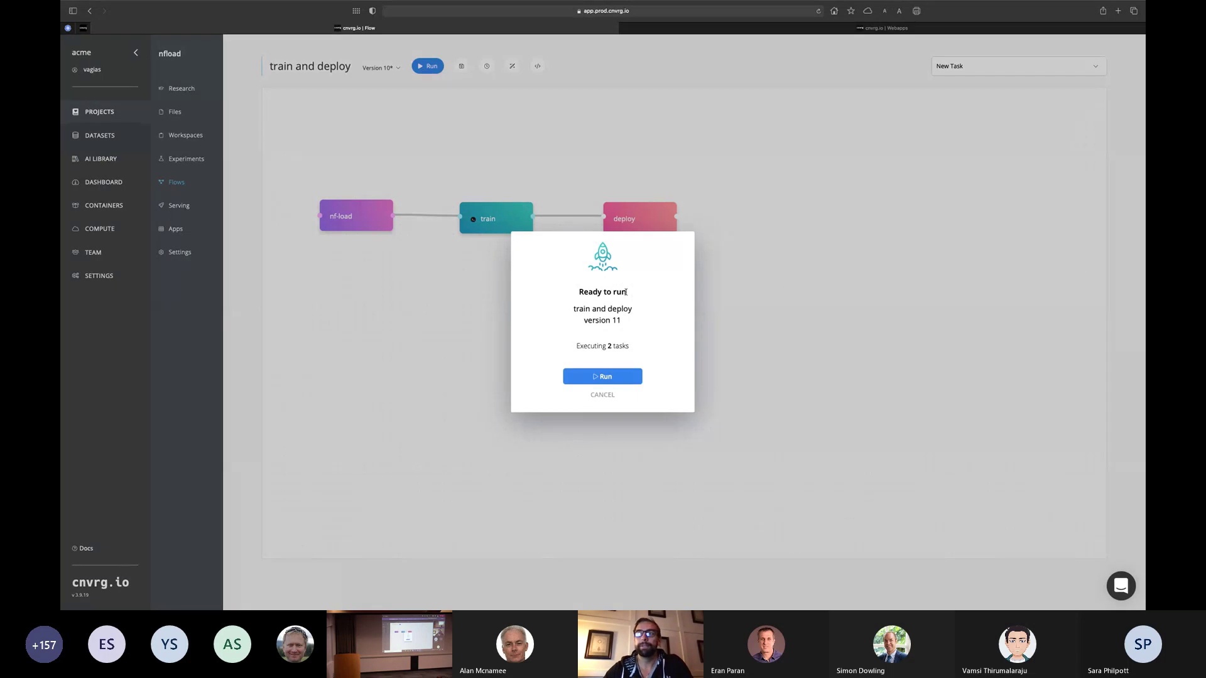
key(Return)
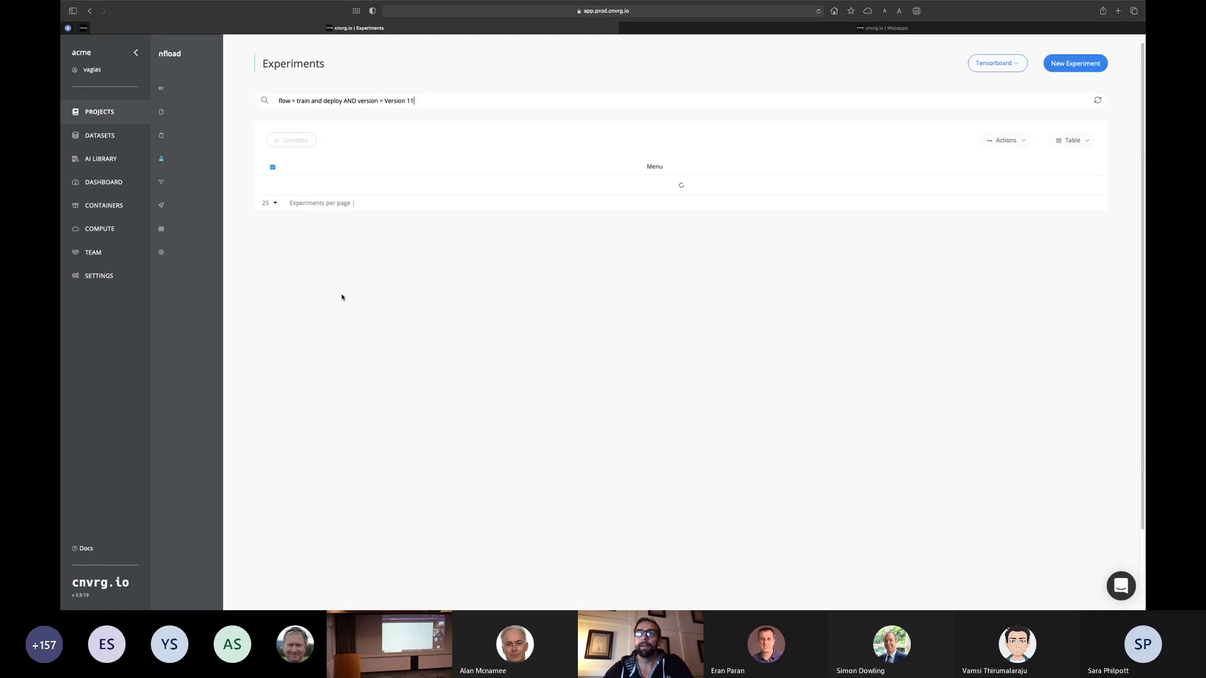
mouse_move(185, 161)
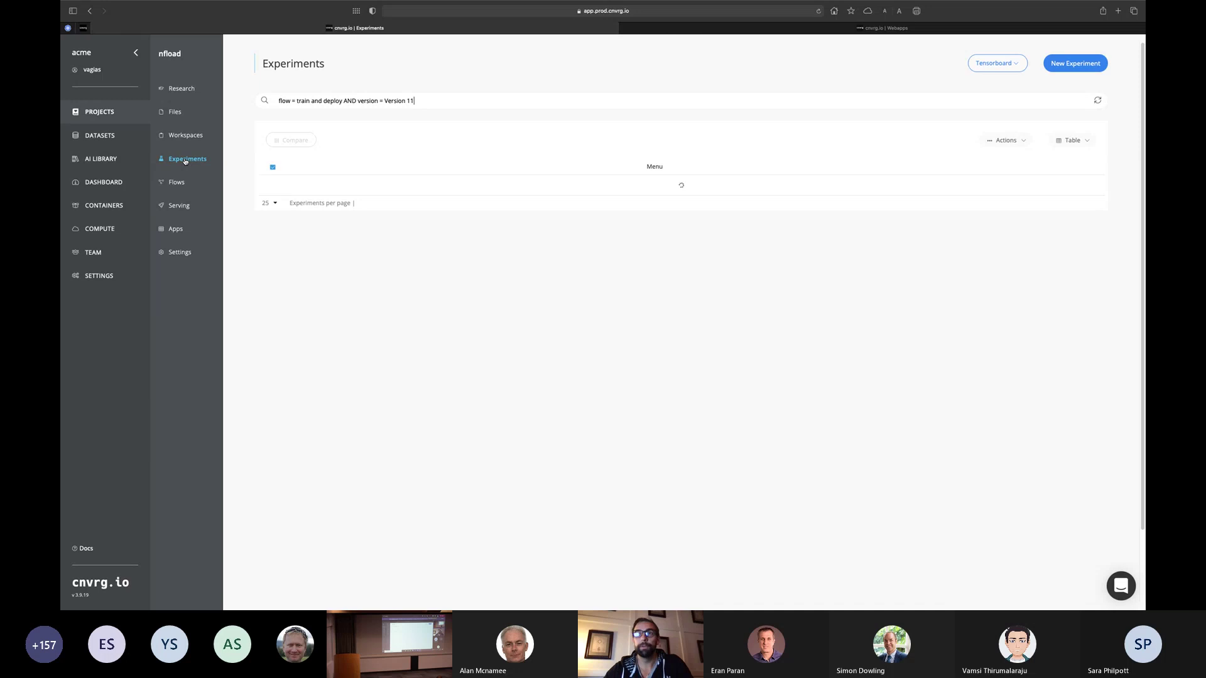
key(super+r)
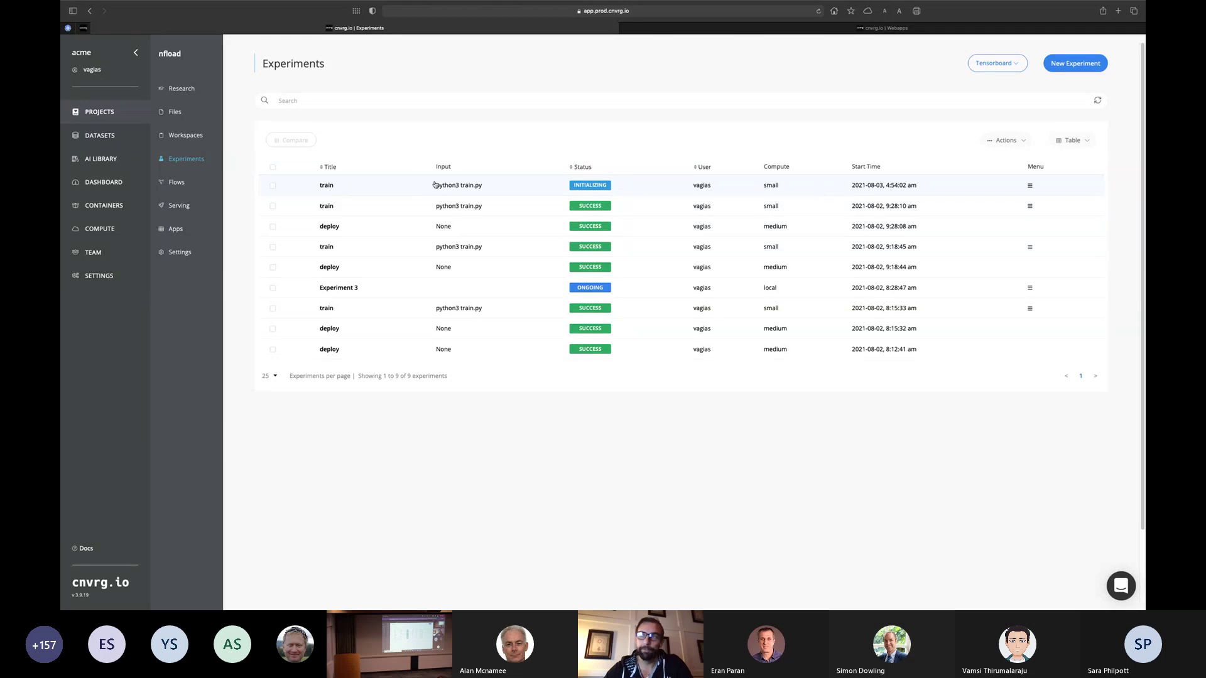
- Open the newly started train experiment and examine its flow progress, logs and configuration details
click(326, 185)
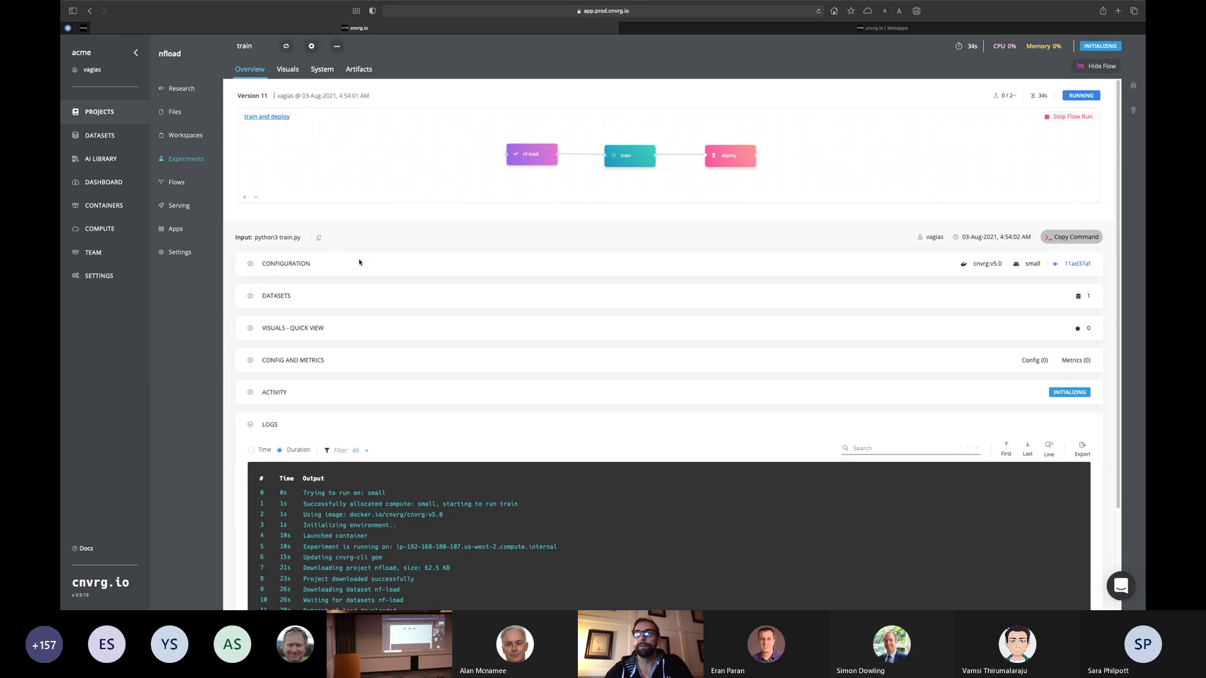
scroll(359, 262, down, 2)
scroll(282, 242, down, 1)
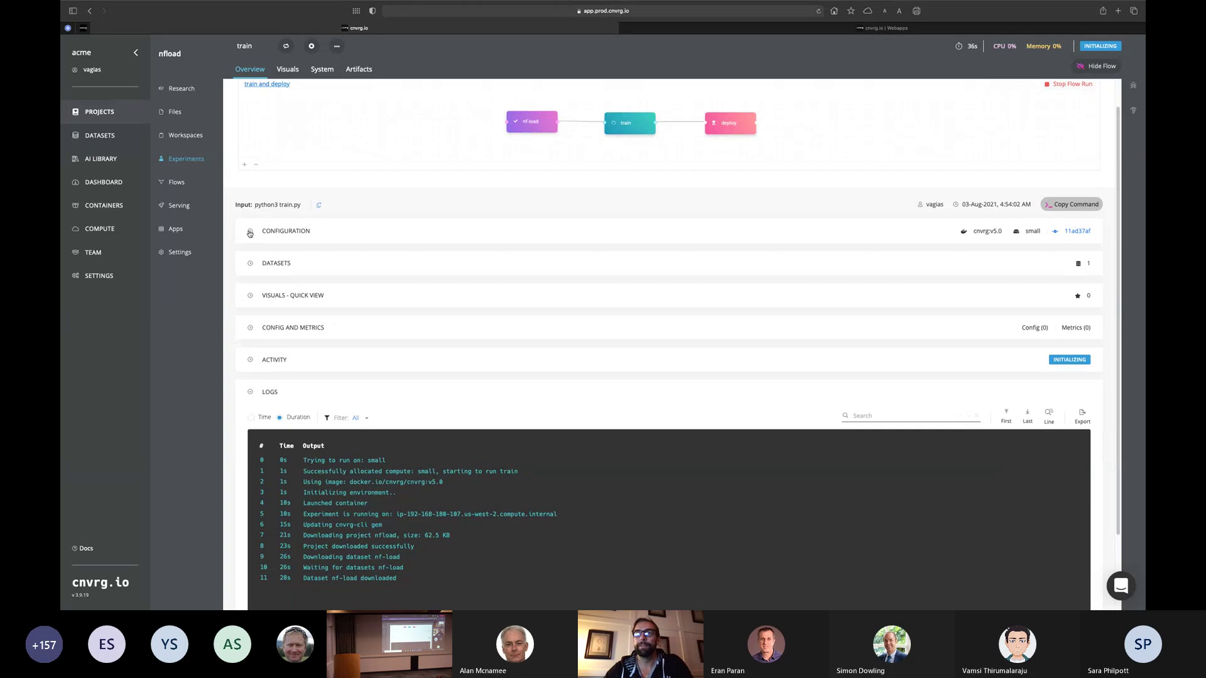
click(249, 232)
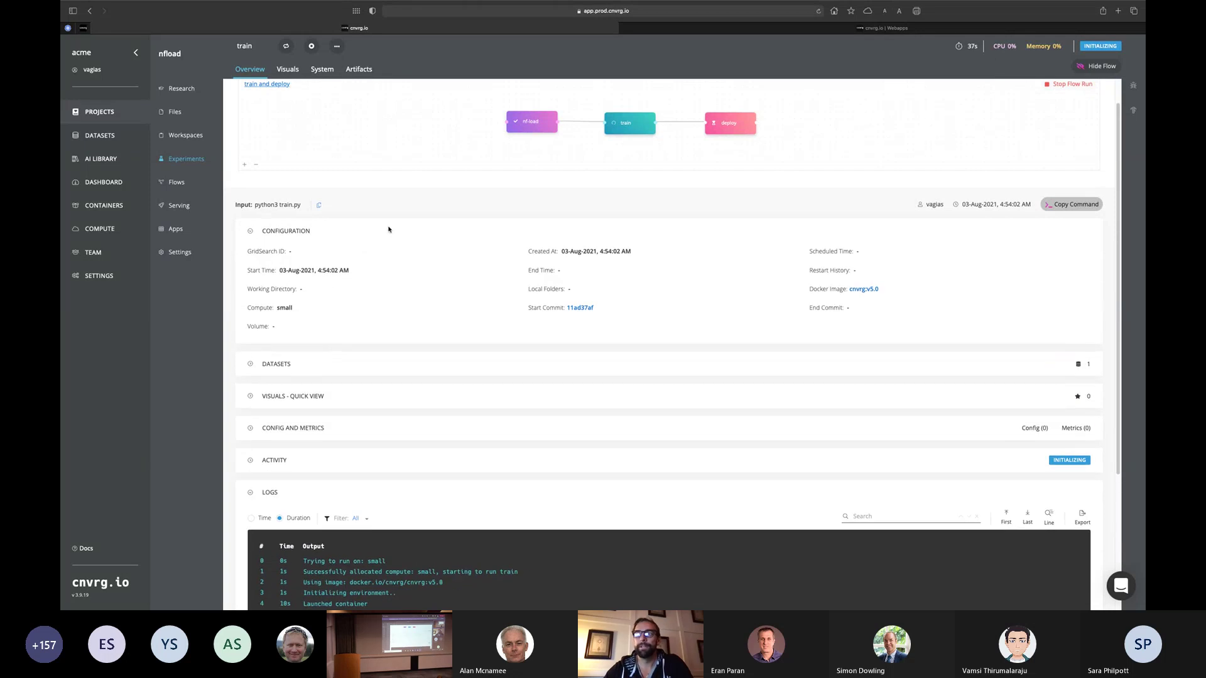
scroll(521, 226, up, 1)
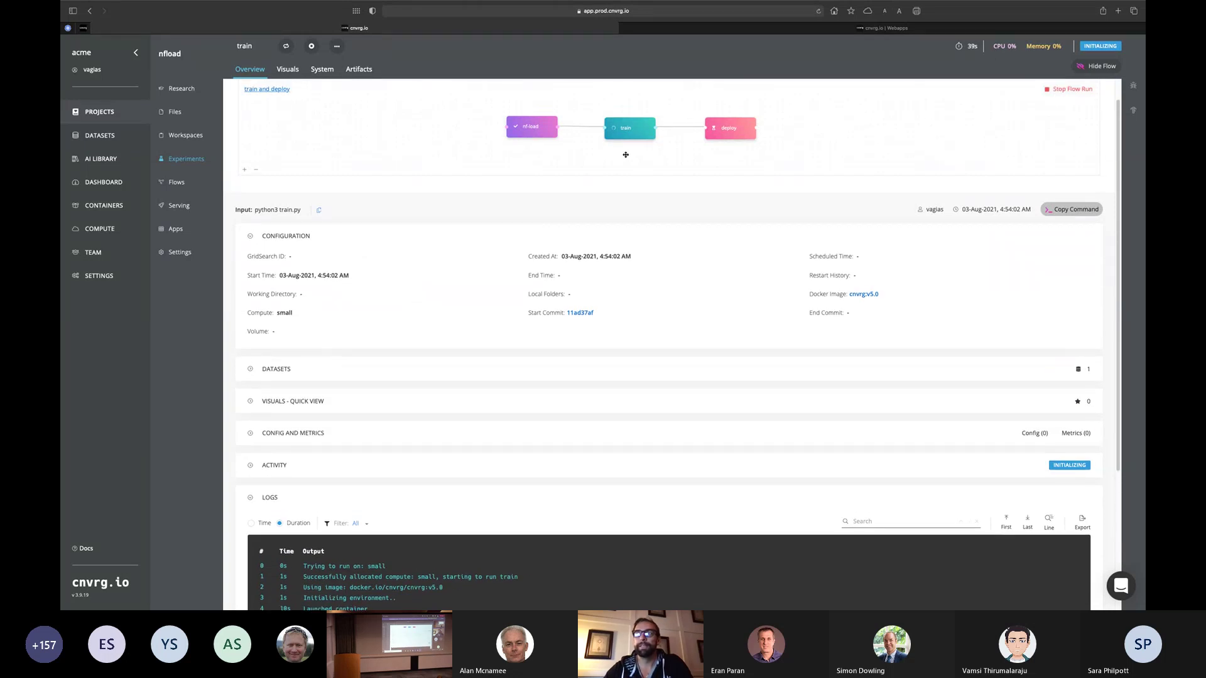
scroll(388, 315, down, 1)
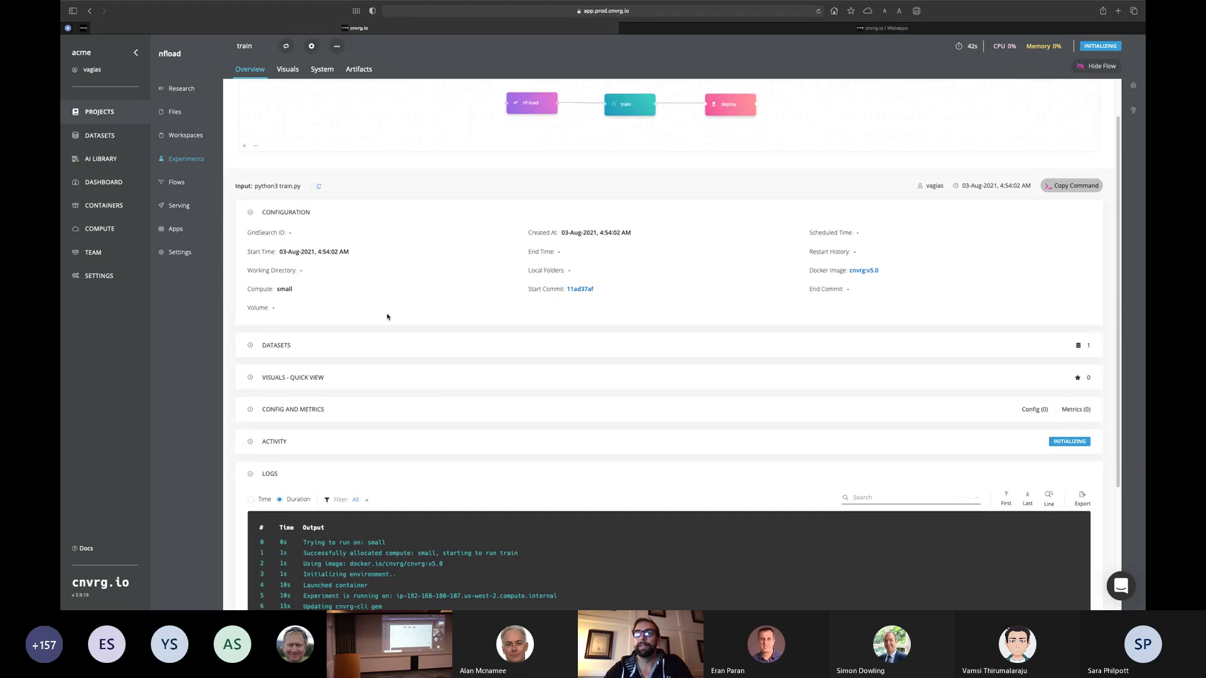
- Examine the dataset commit used by the running train experiment and look over its remaining overview sections
click(254, 345)
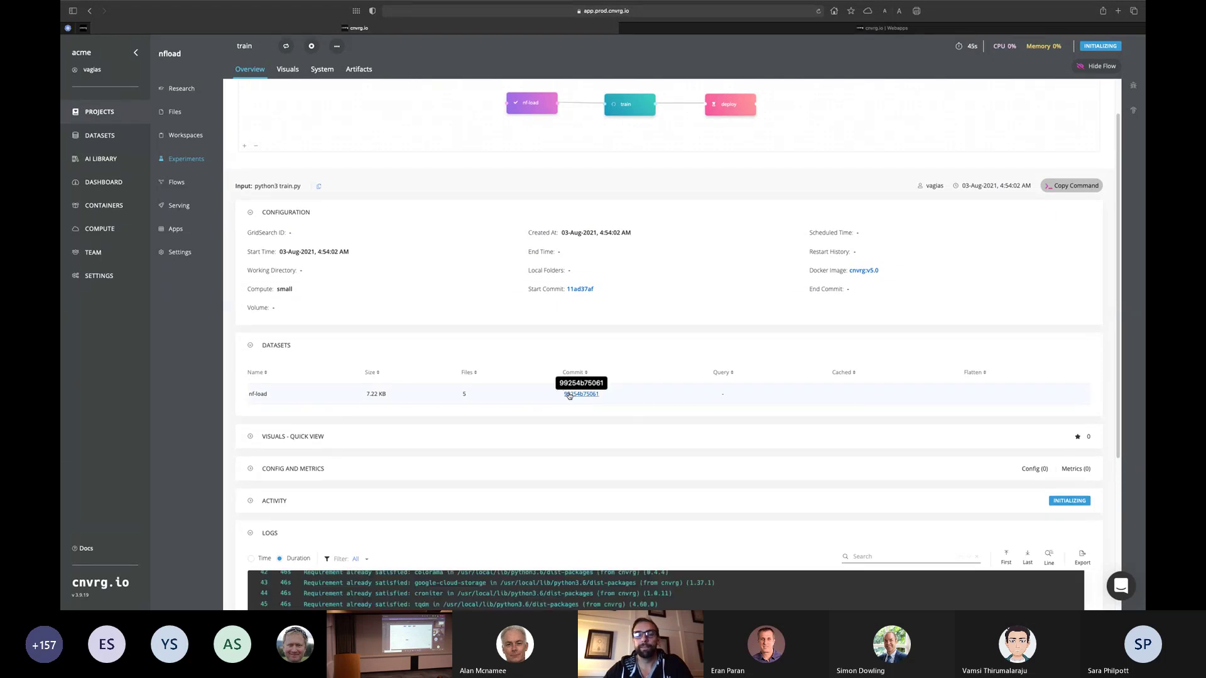
scroll(464, 404, down, 1)
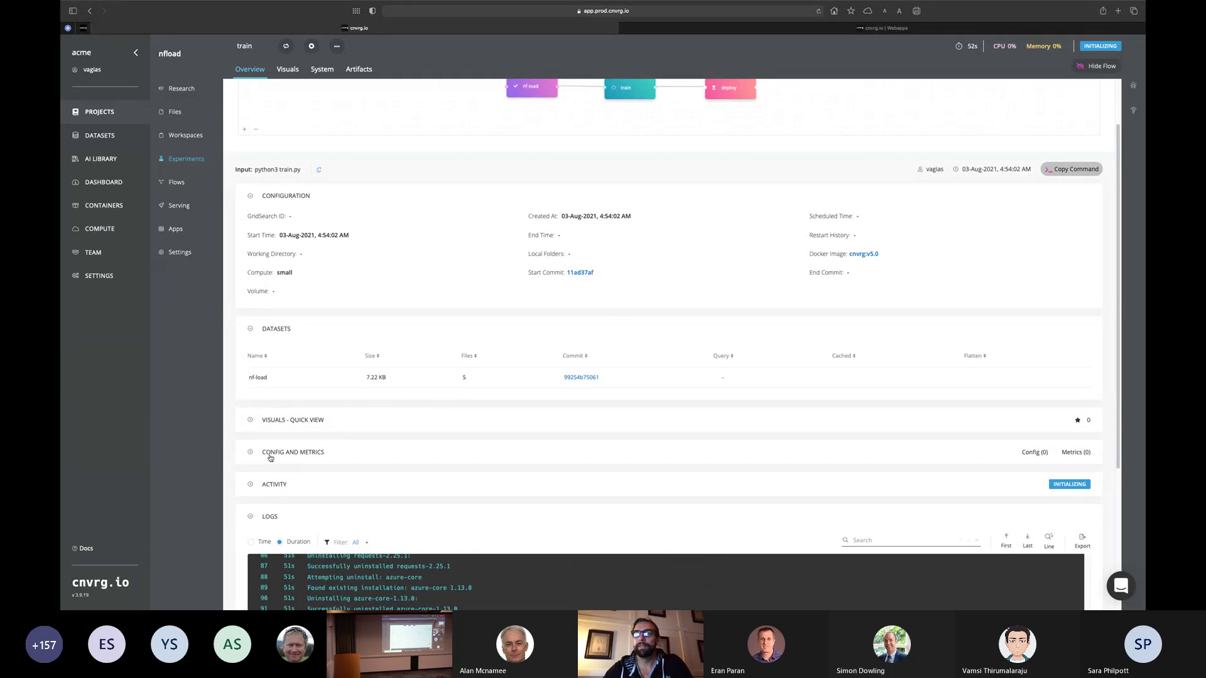
scroll(270, 458, down, 1)
scroll(270, 458, down, 1)
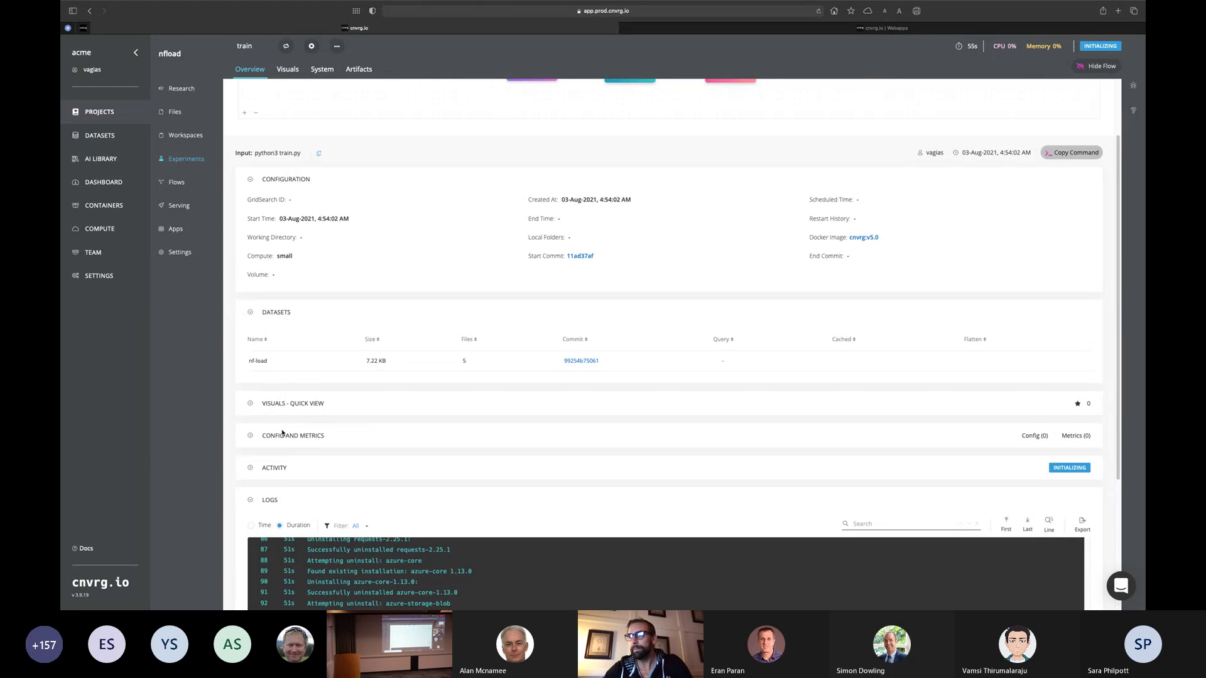
scroll(284, 431, up, 3)
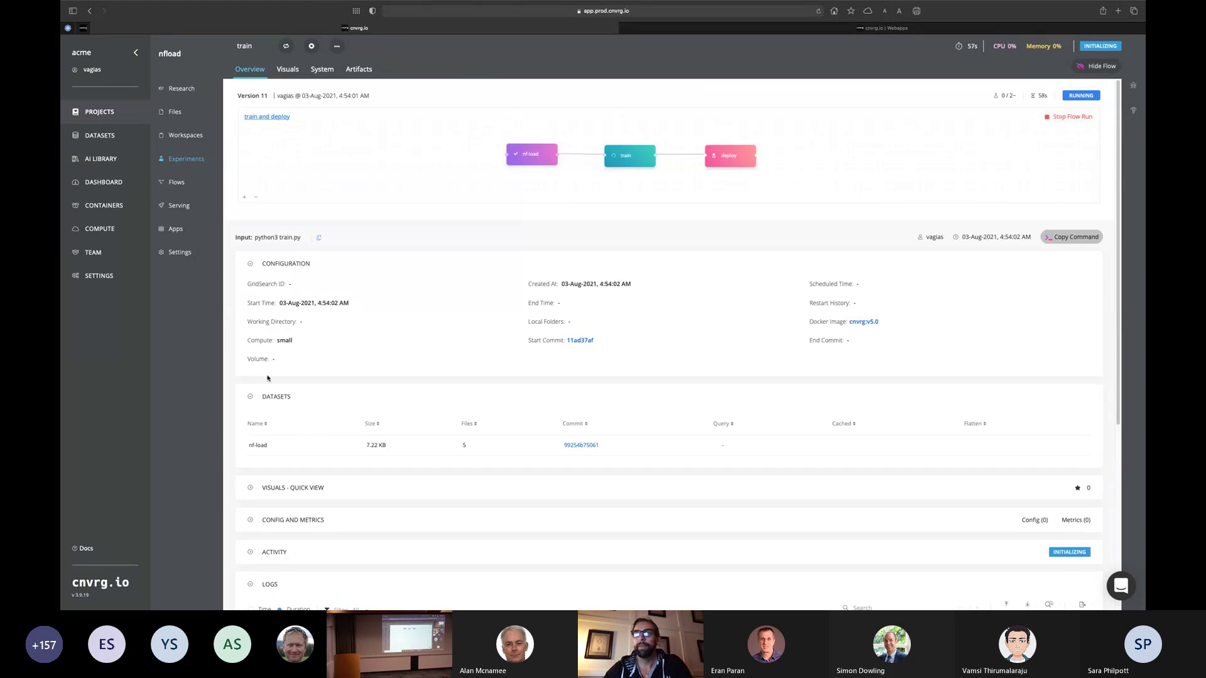
- Open the previous successful train experiment from the experiments list and view its loss and accuracy charts
click(186, 159)
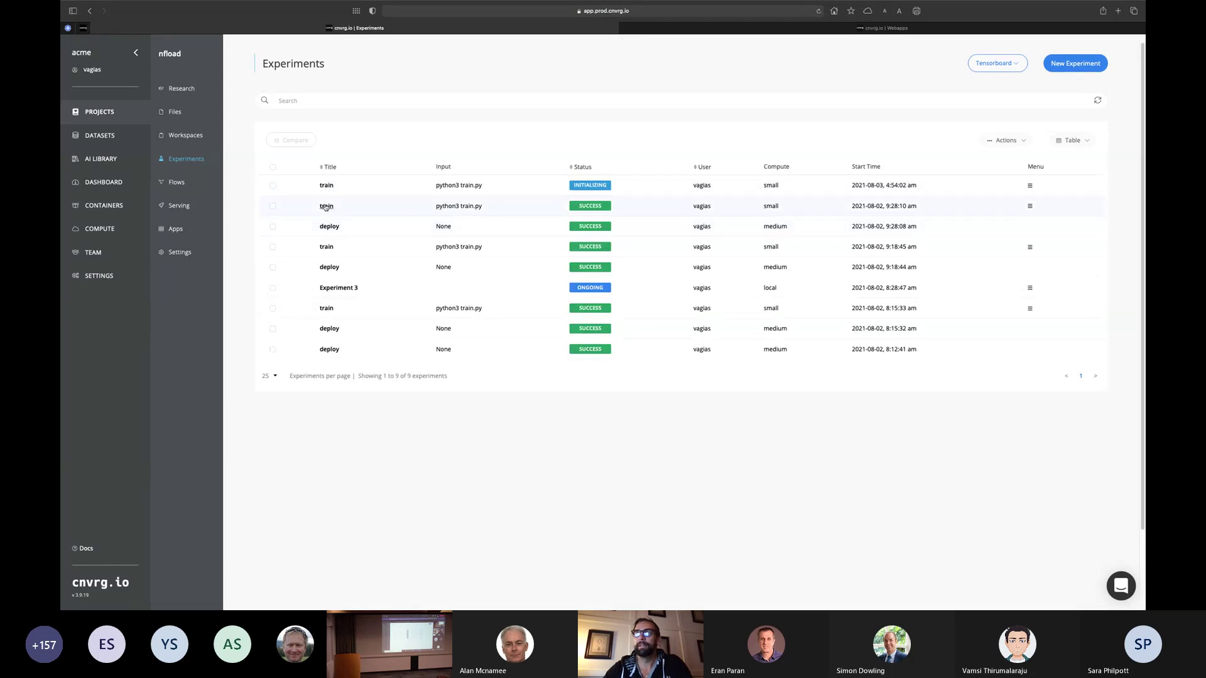
click(325, 206)
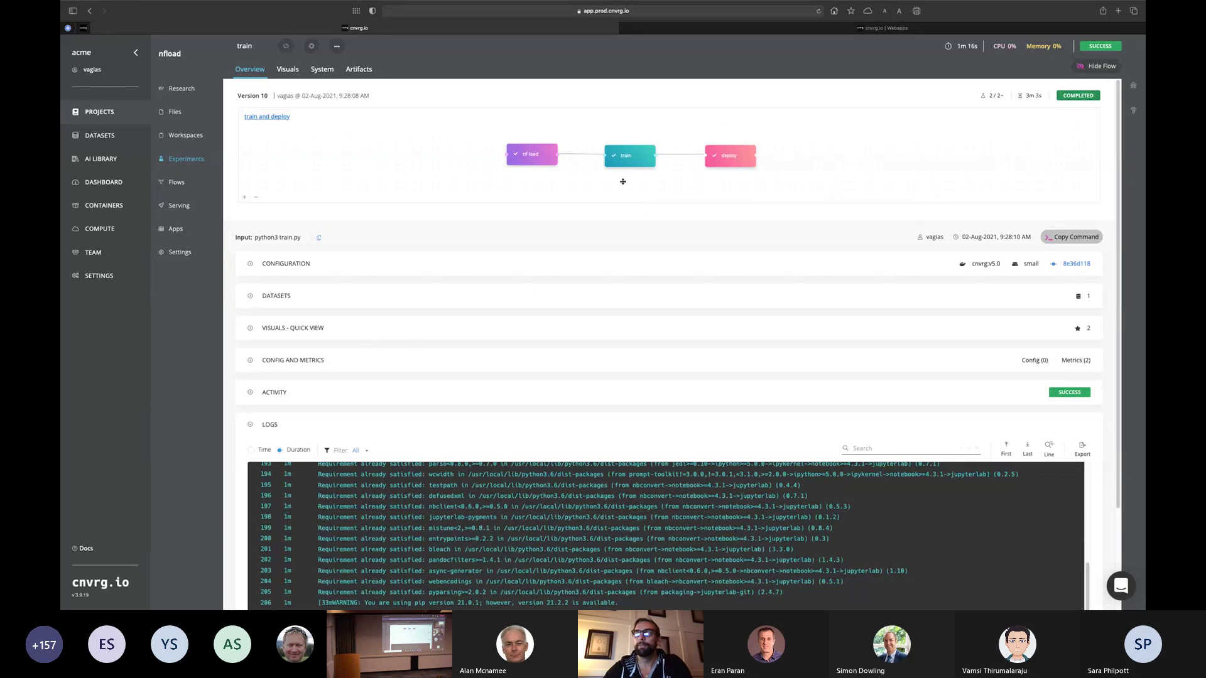
click(268, 334)
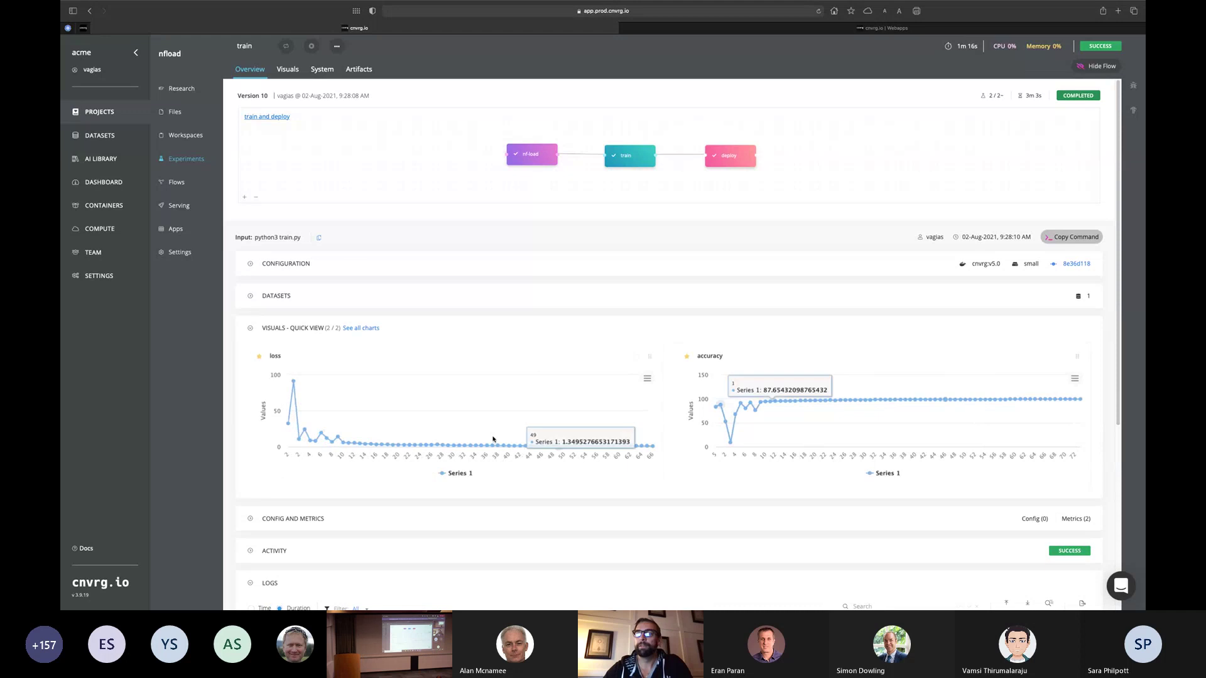
- Examine the completed train experiment's metrics and logs, and view its input artifacts
click(301, 518)
scroll(308, 496, down, 1)
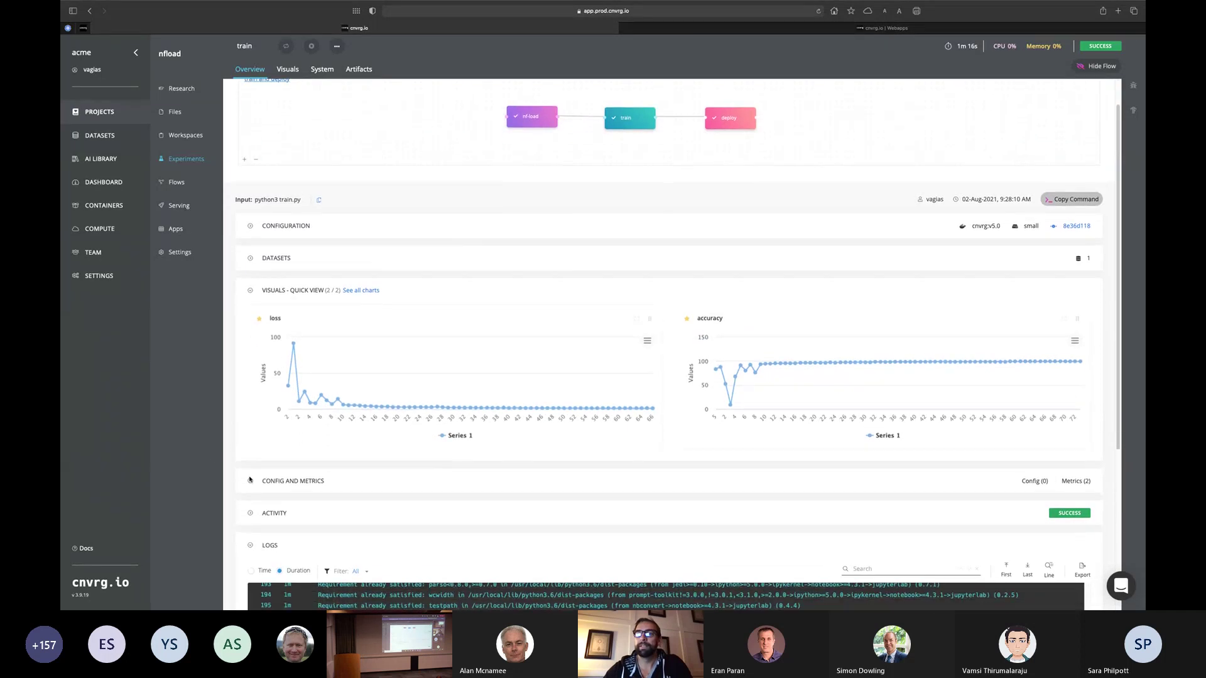
scroll(310, 472, down, 5)
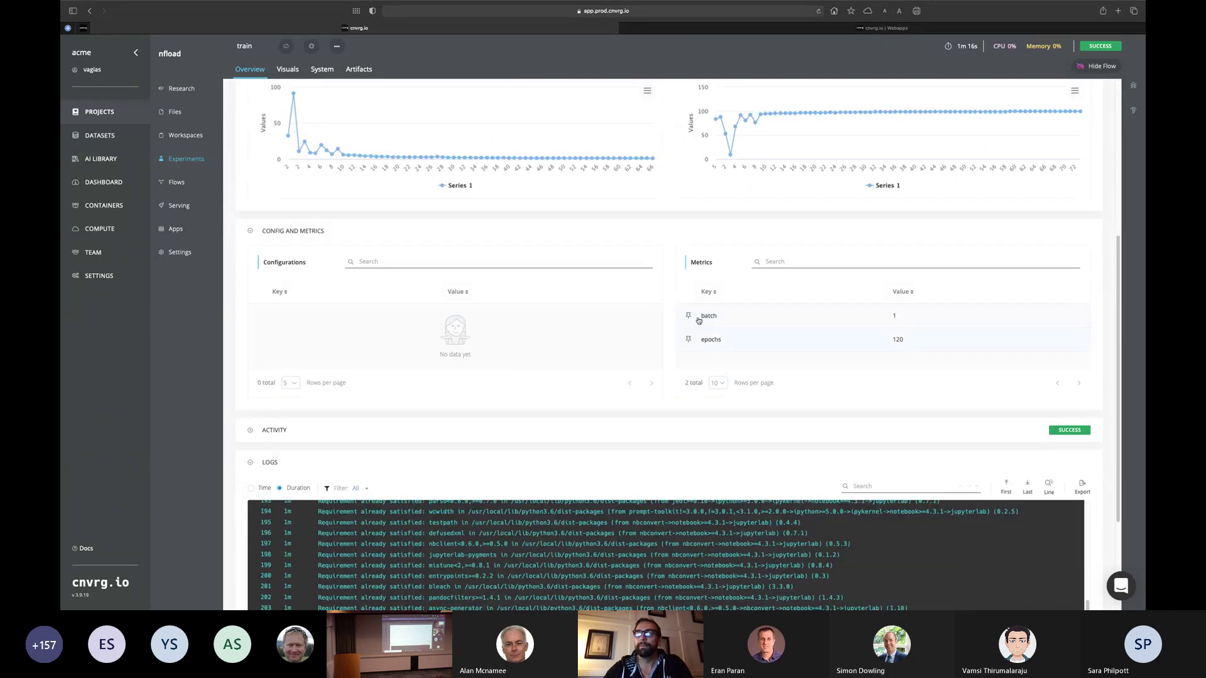
scroll(355, 404, up, 2)
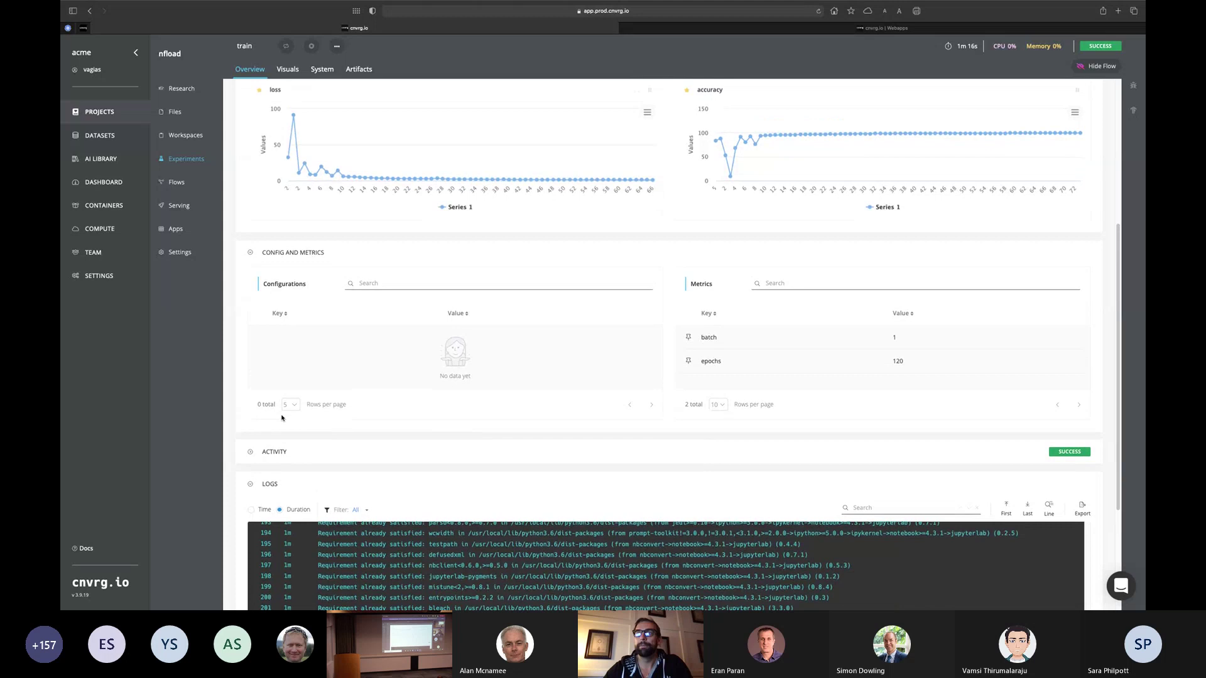
scroll(281, 417, down, 4)
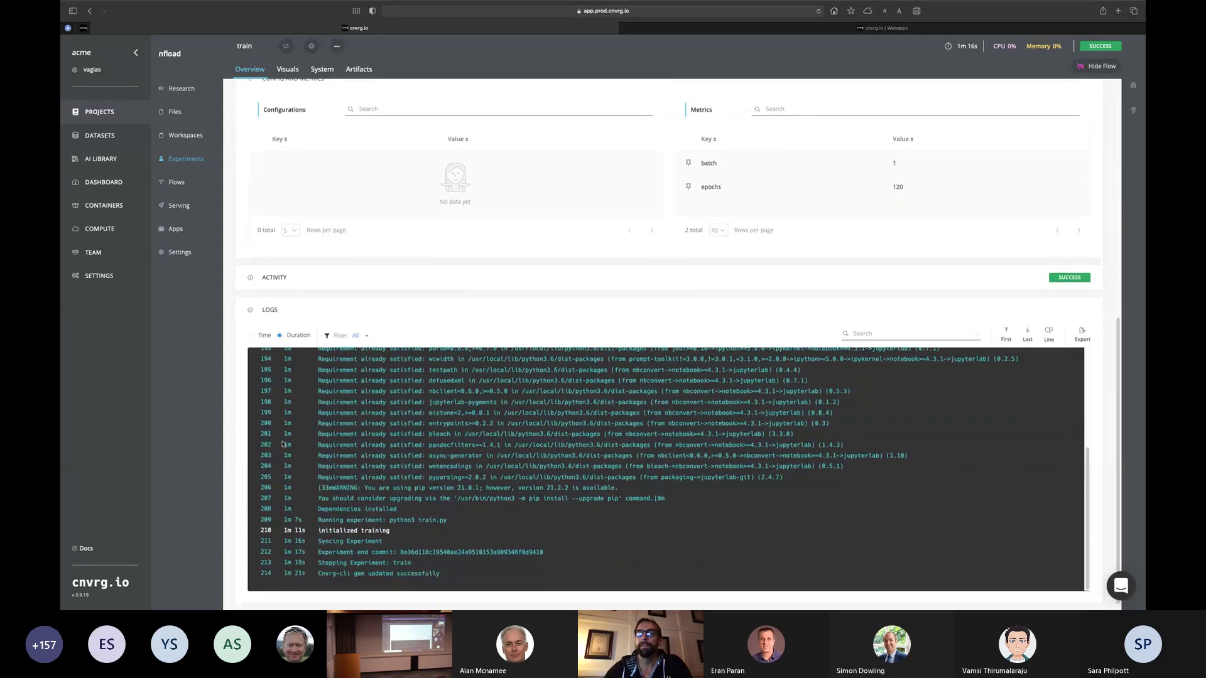
click(361, 69)
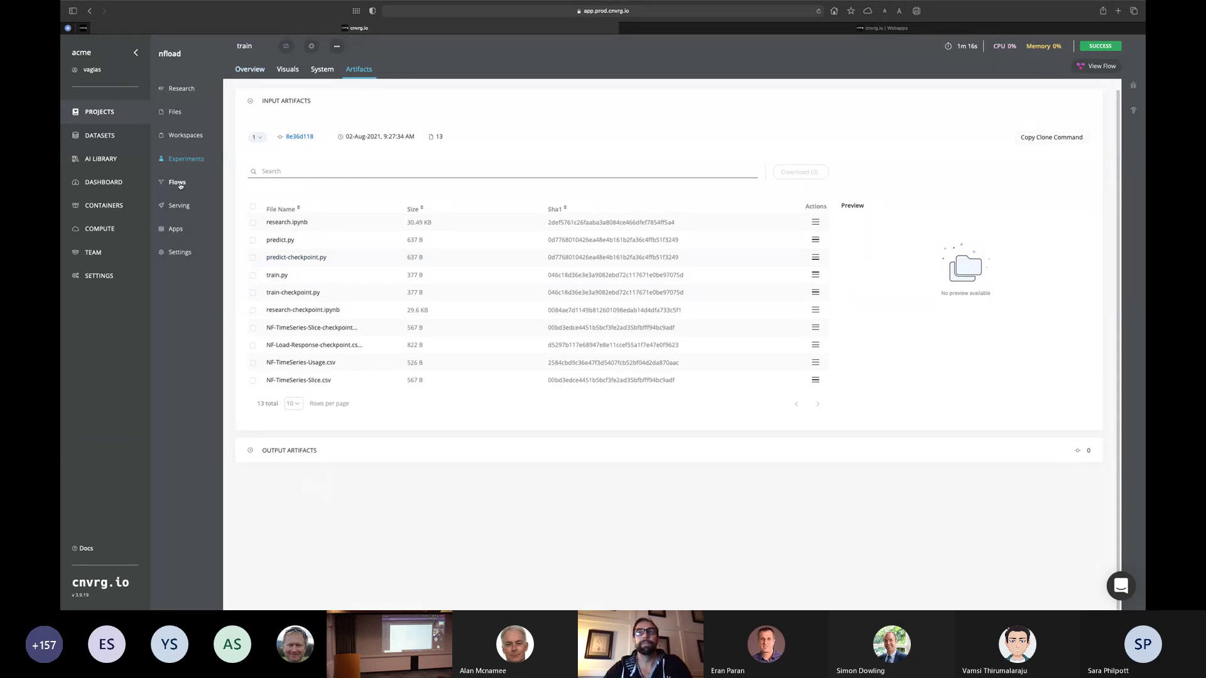
- Open the nf-load-predict serving endpoint and inspect the configuration and cnvrg commit of Model 4
click(176, 206)
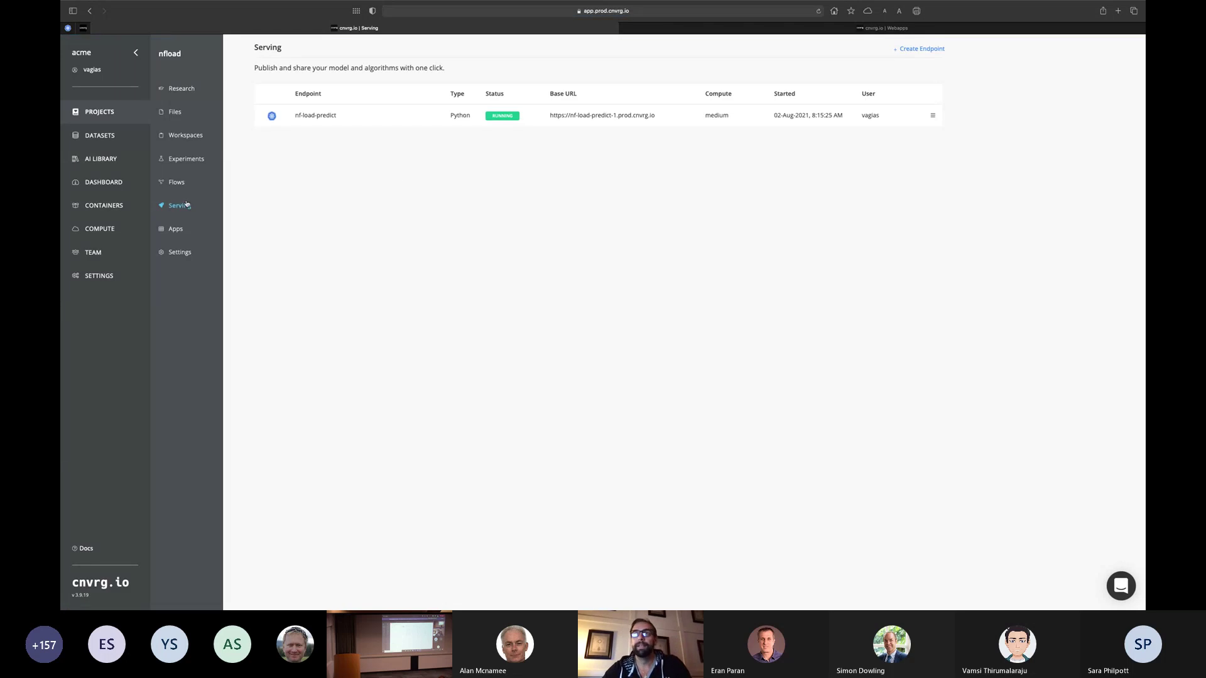
click(320, 116)
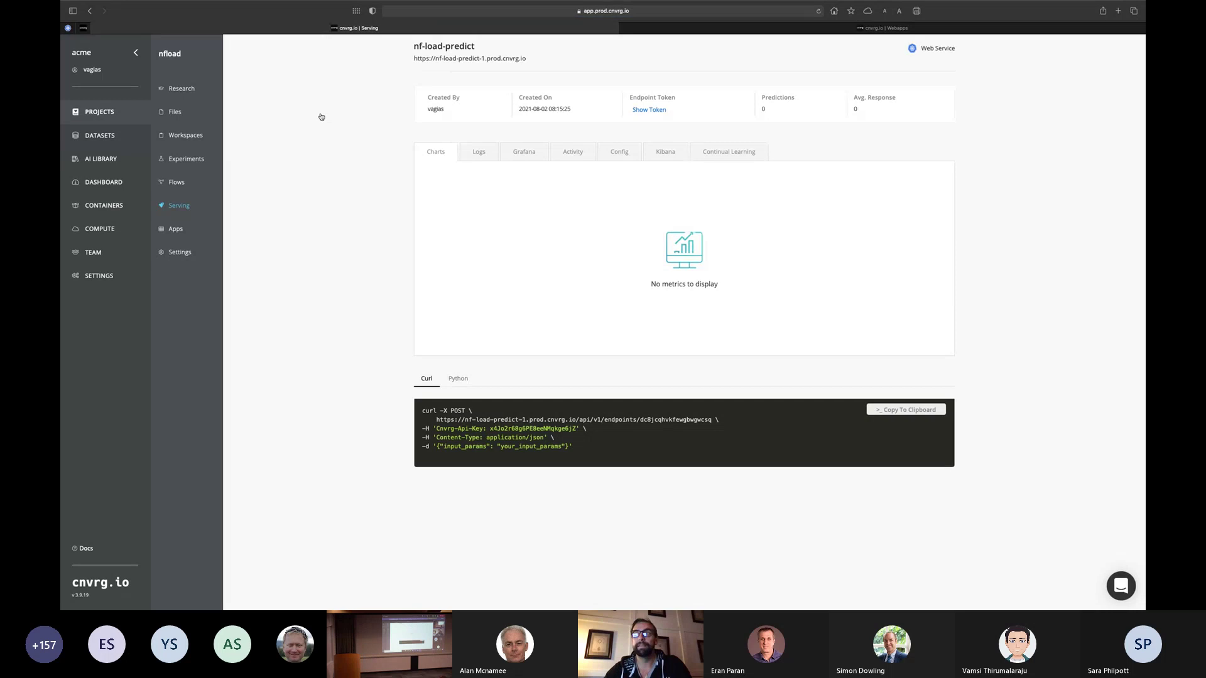
click(617, 152)
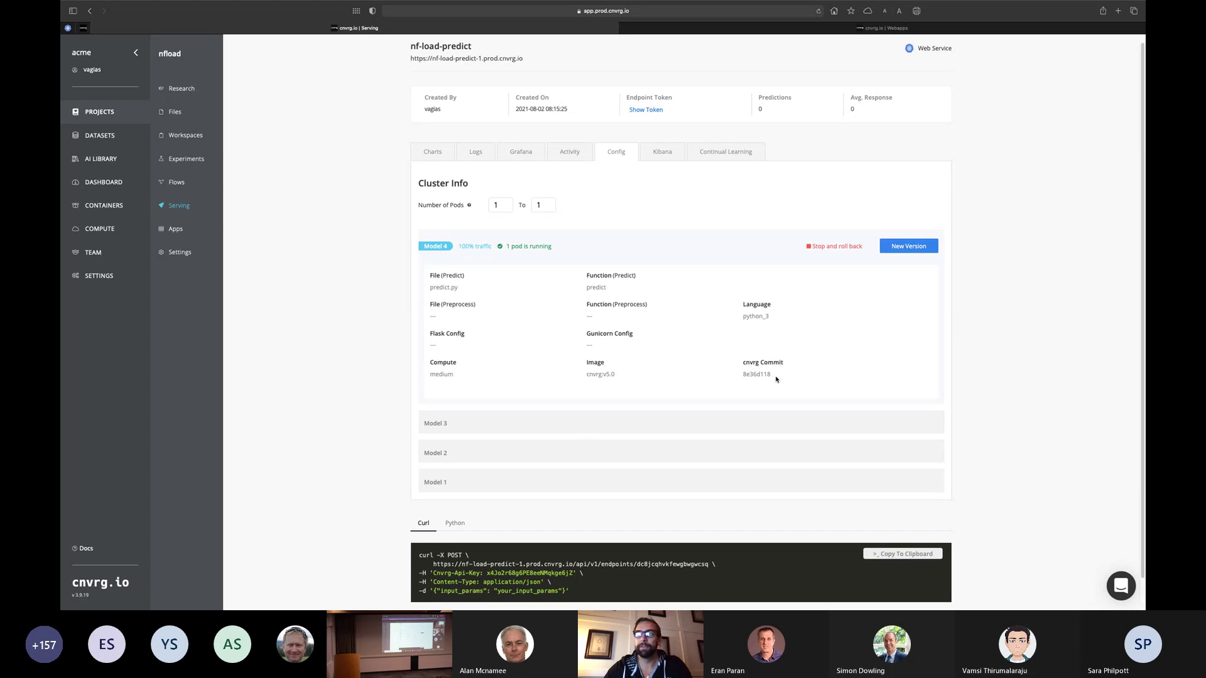
drag(776, 379, 735, 374)
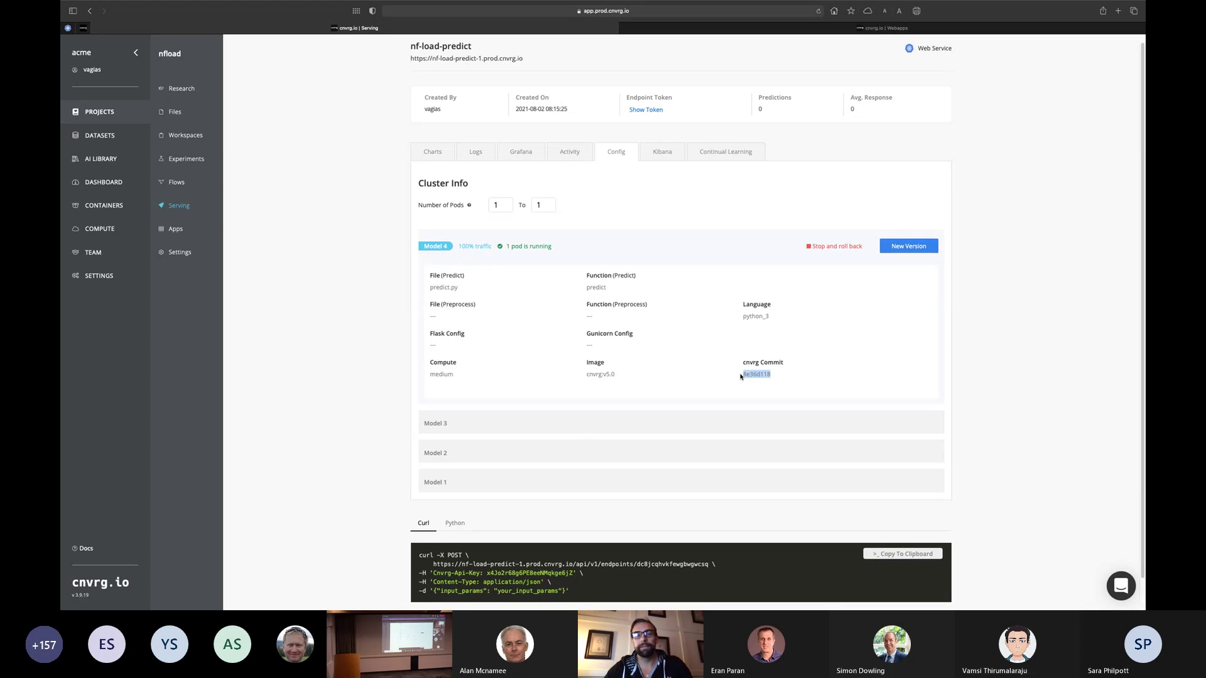
click(772, 377)
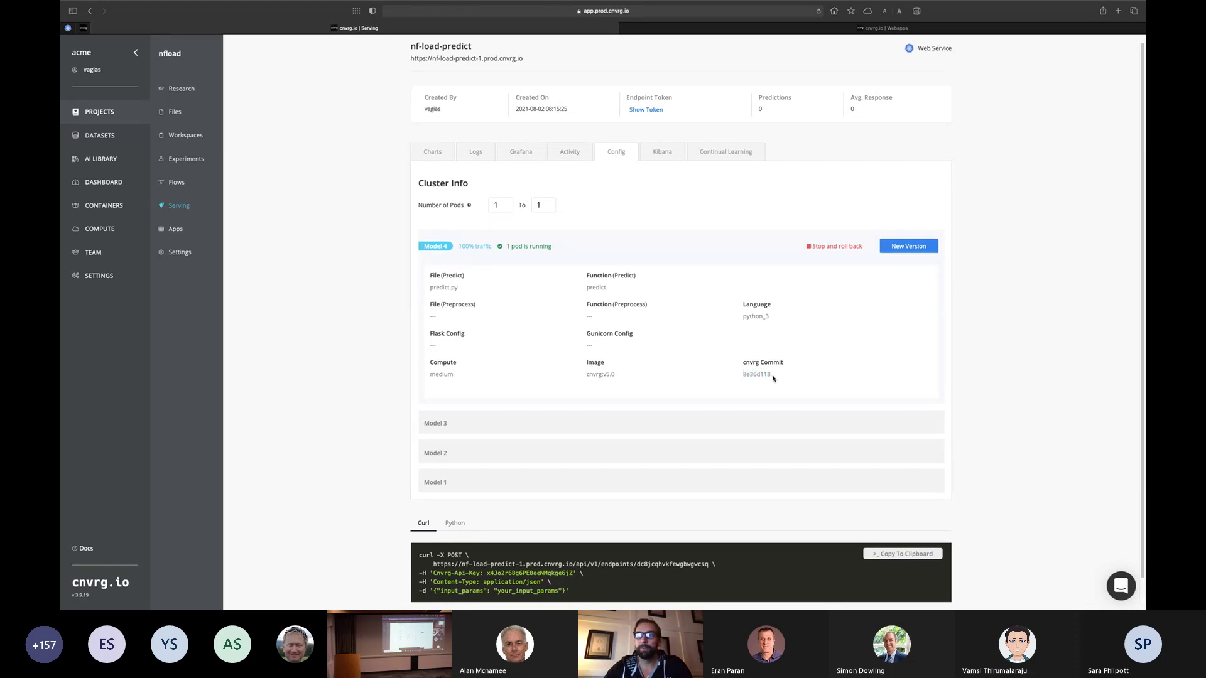
- Expand the endpoint's Model 3 and Model 2 configurations and compare their cnvrg commits with the active model
click(464, 421)
scroll(525, 437, down, 1)
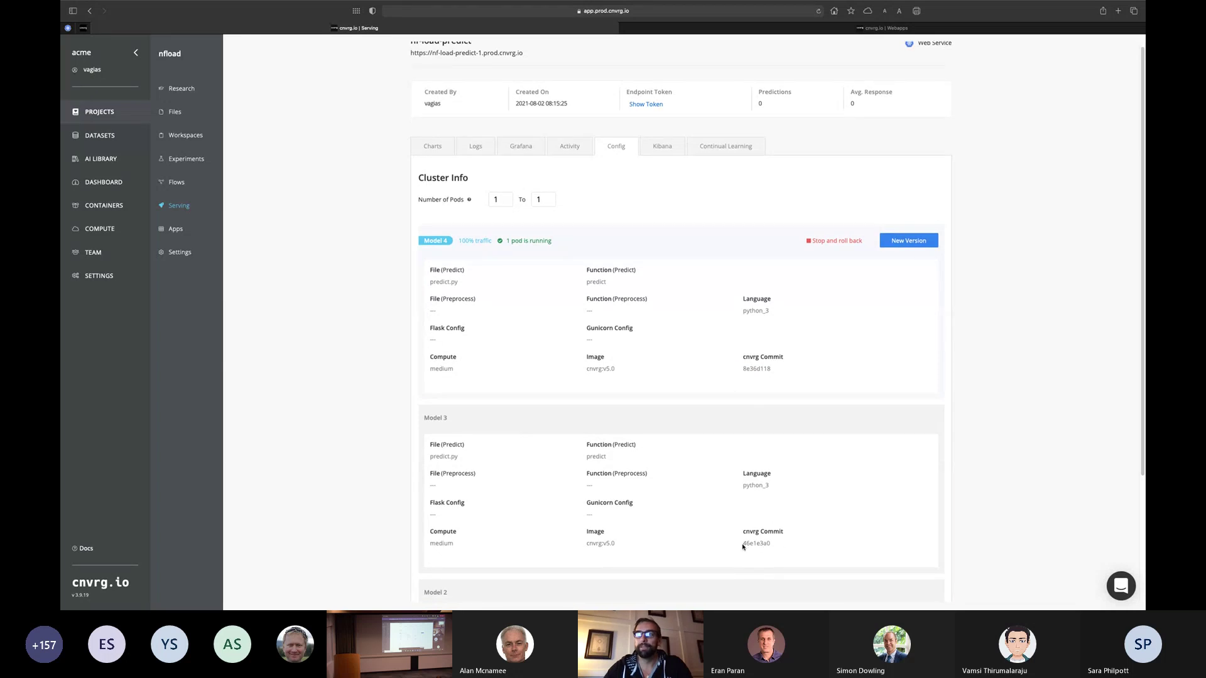
scroll(750, 512, down, 3)
click(758, 478)
scroll(766, 512, down, 2)
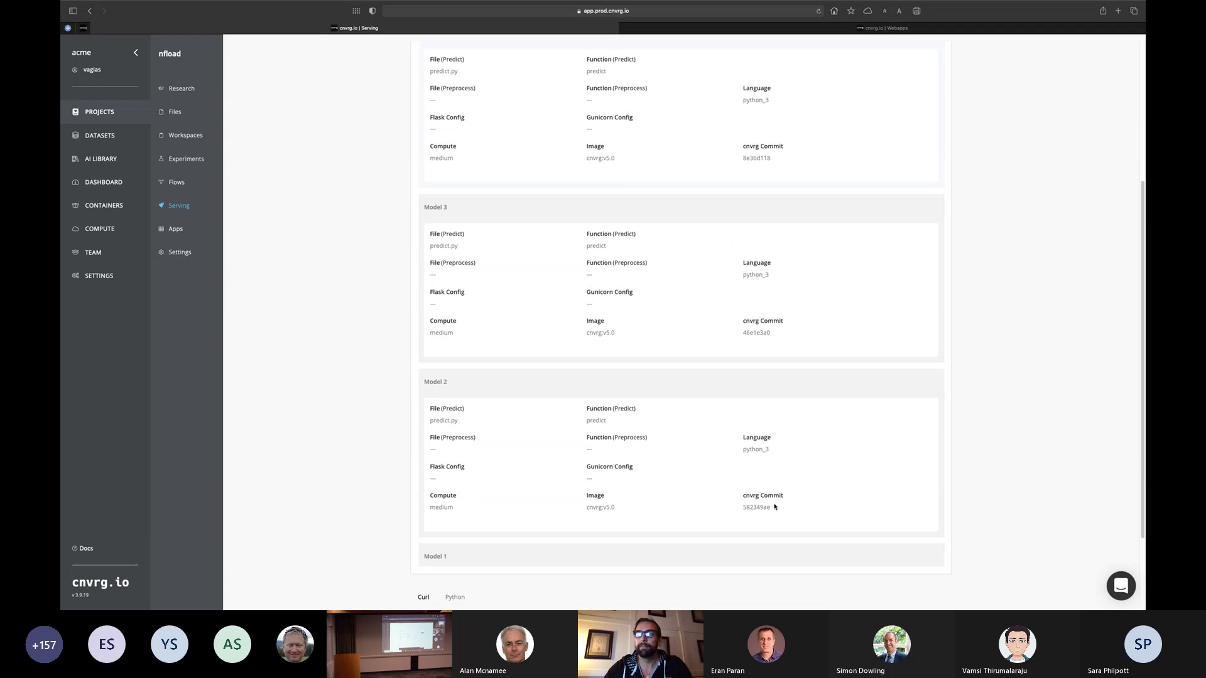
scroll(733, 483, up, 5)
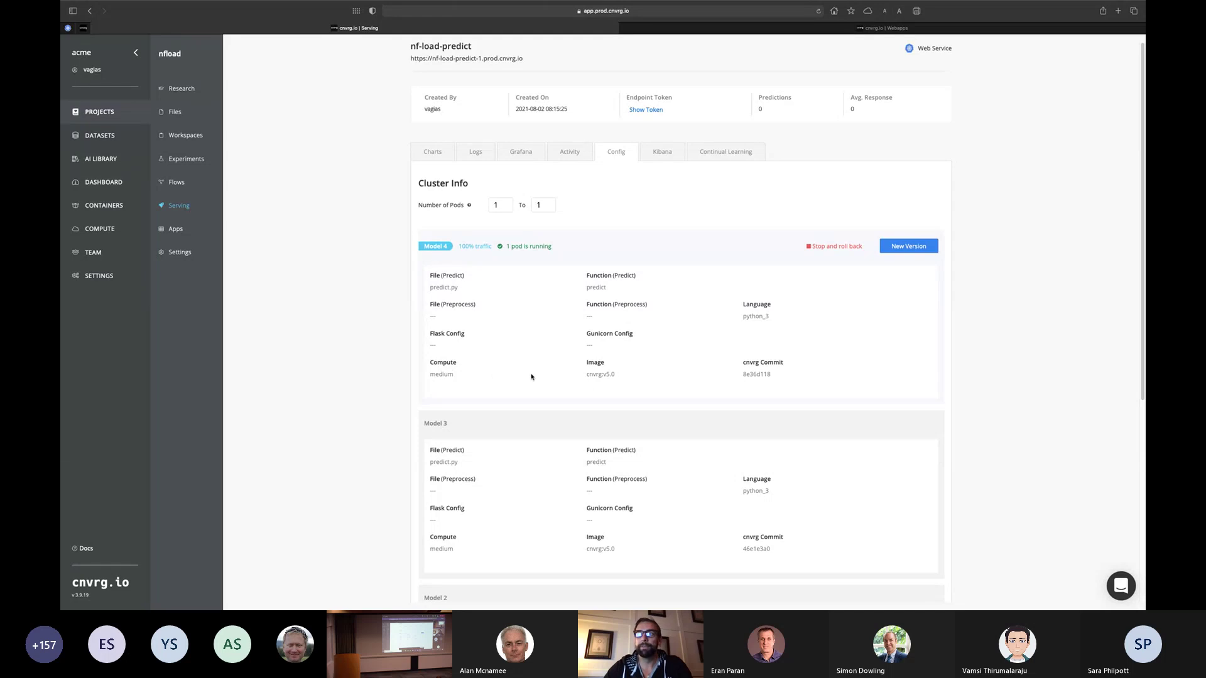
- Start a new model version draft for the endpoint, try a canary rollout with a 50% traffic ratio, and switch the rollout off
click(909, 246)
scroll(486, 502, down, 1)
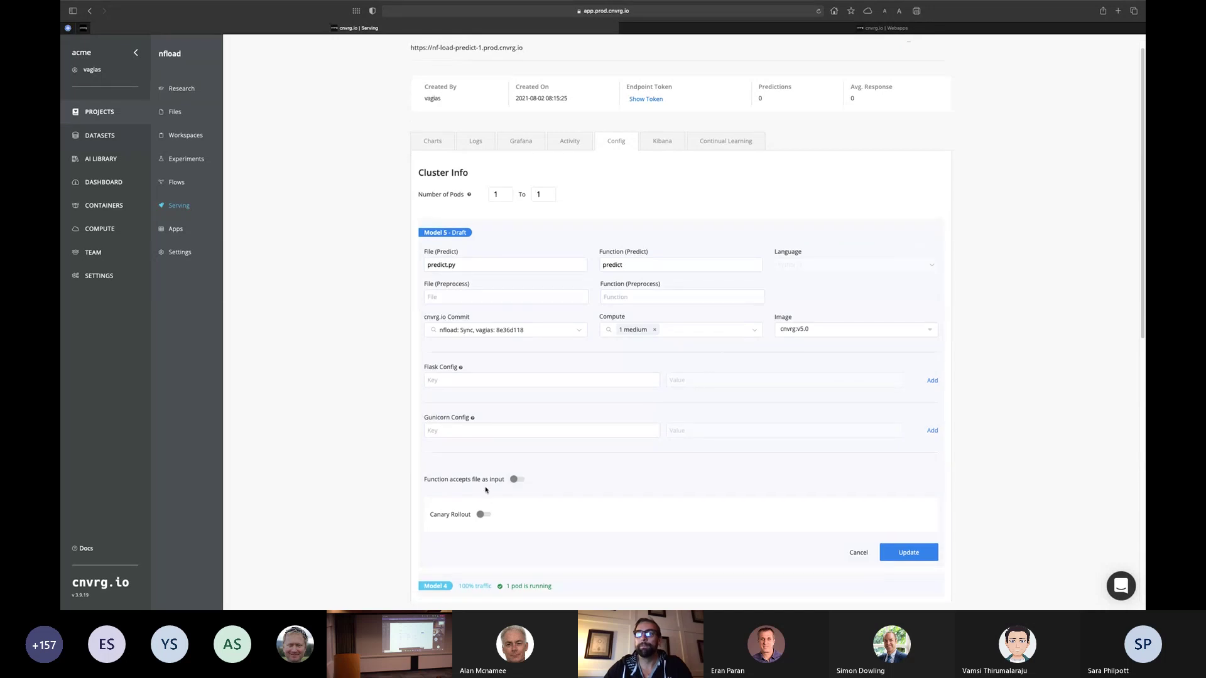
click(481, 516)
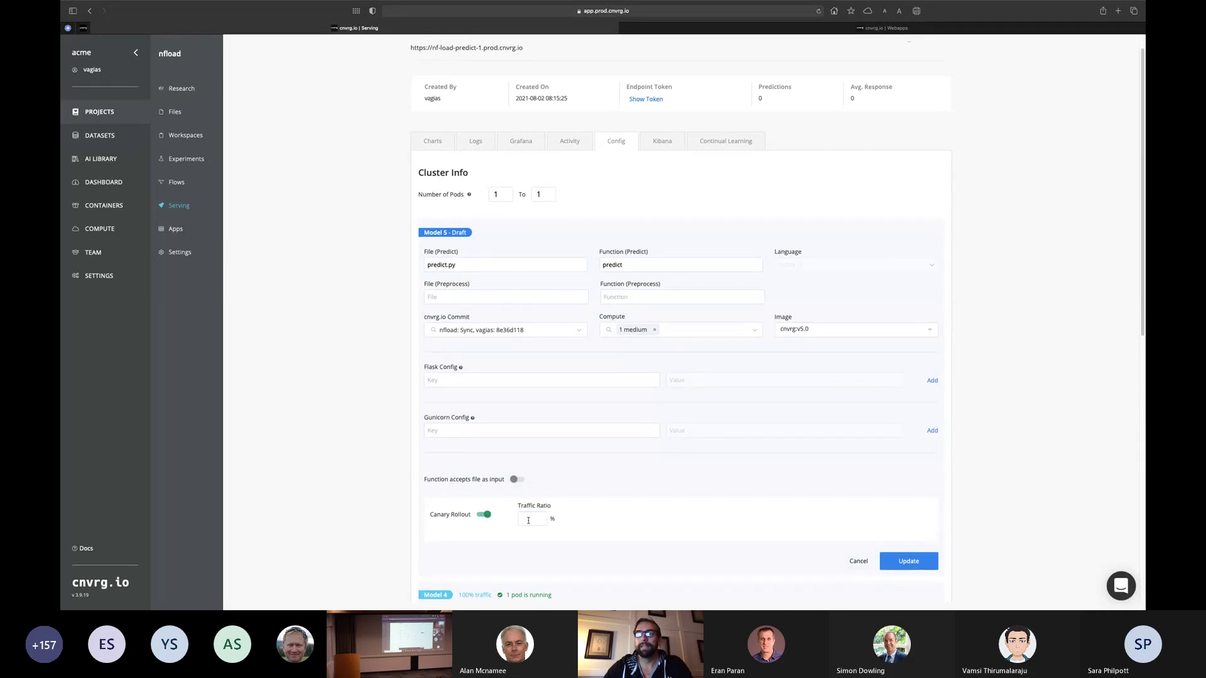
click(544, 522)
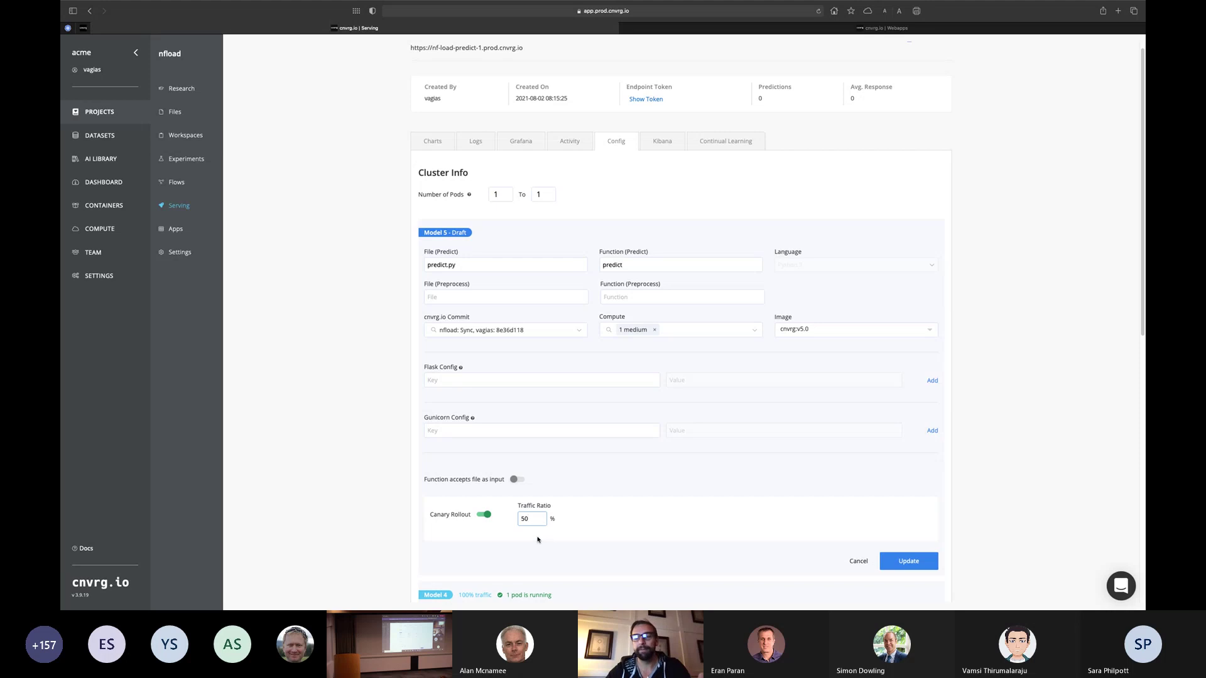
click(484, 514)
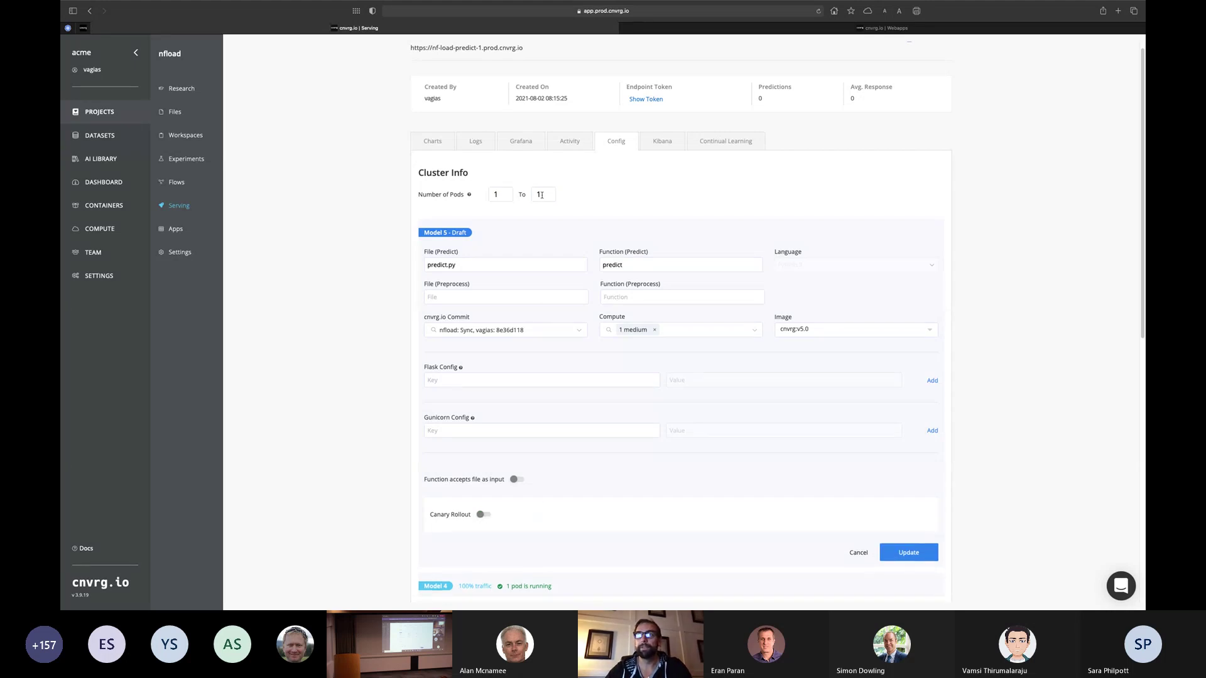
- Try raising the nf-load-predict endpoint's maximum number of pods to 3
drag(542, 194, 535, 194)
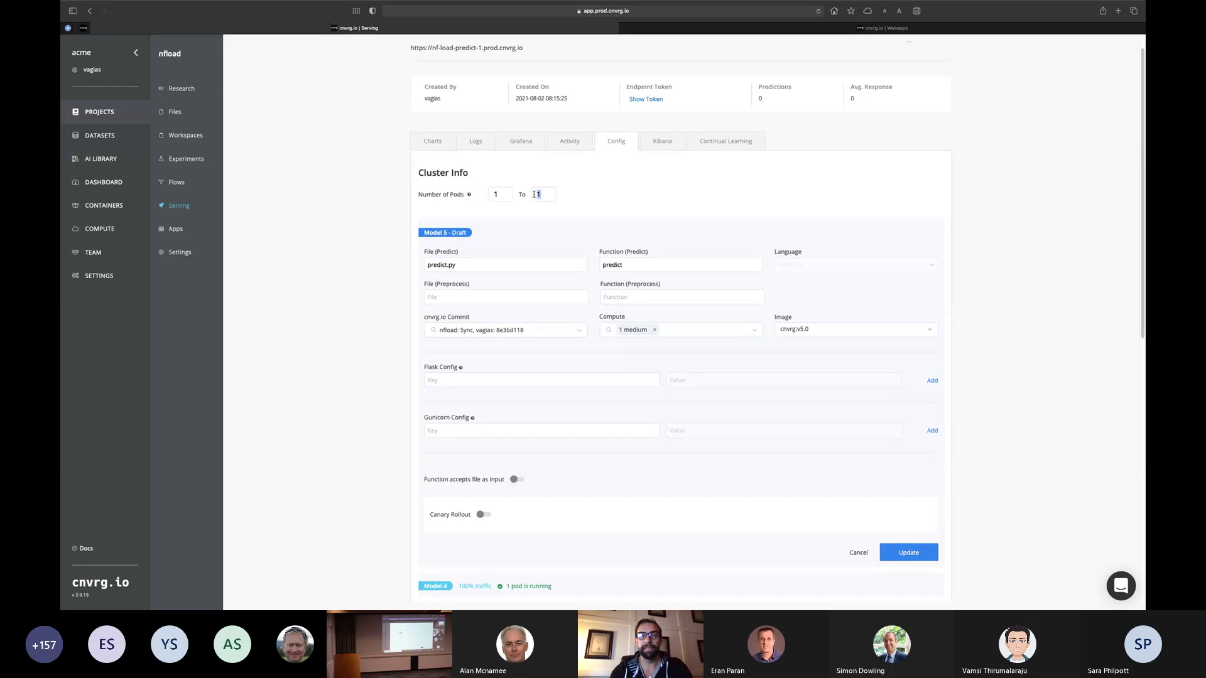
text(3)
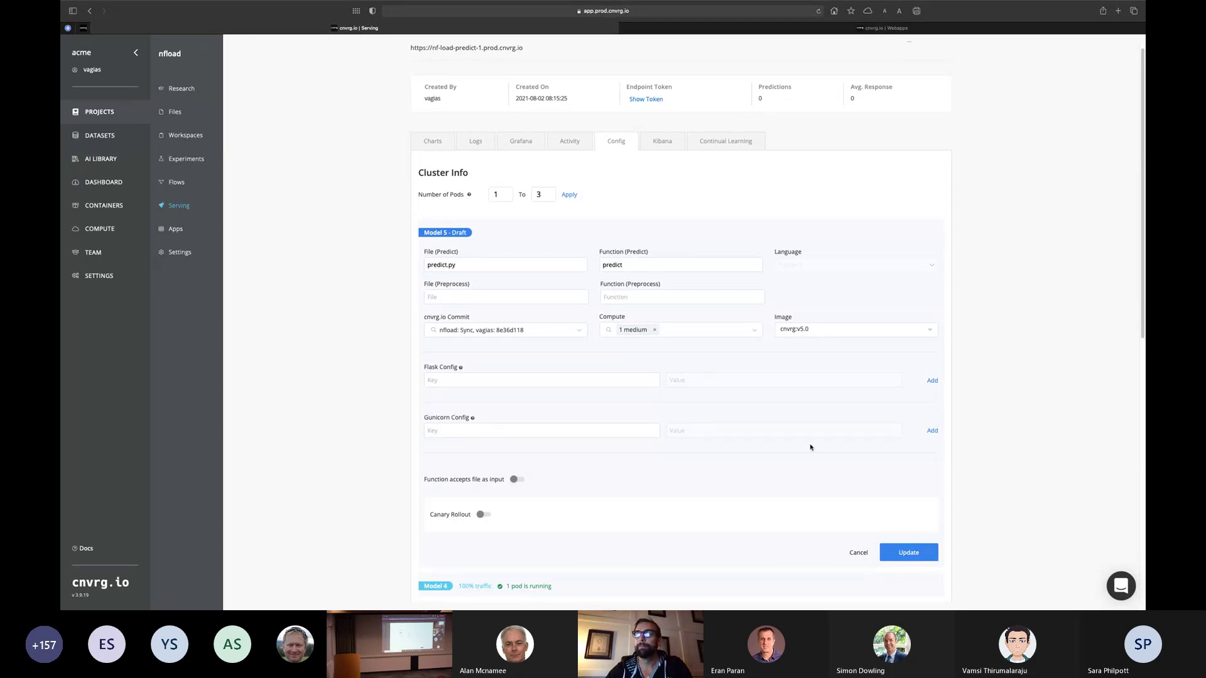
- Start a new continual learning condition for the endpoint with the tag "health", and check its comparison operators and value field
click(728, 142)
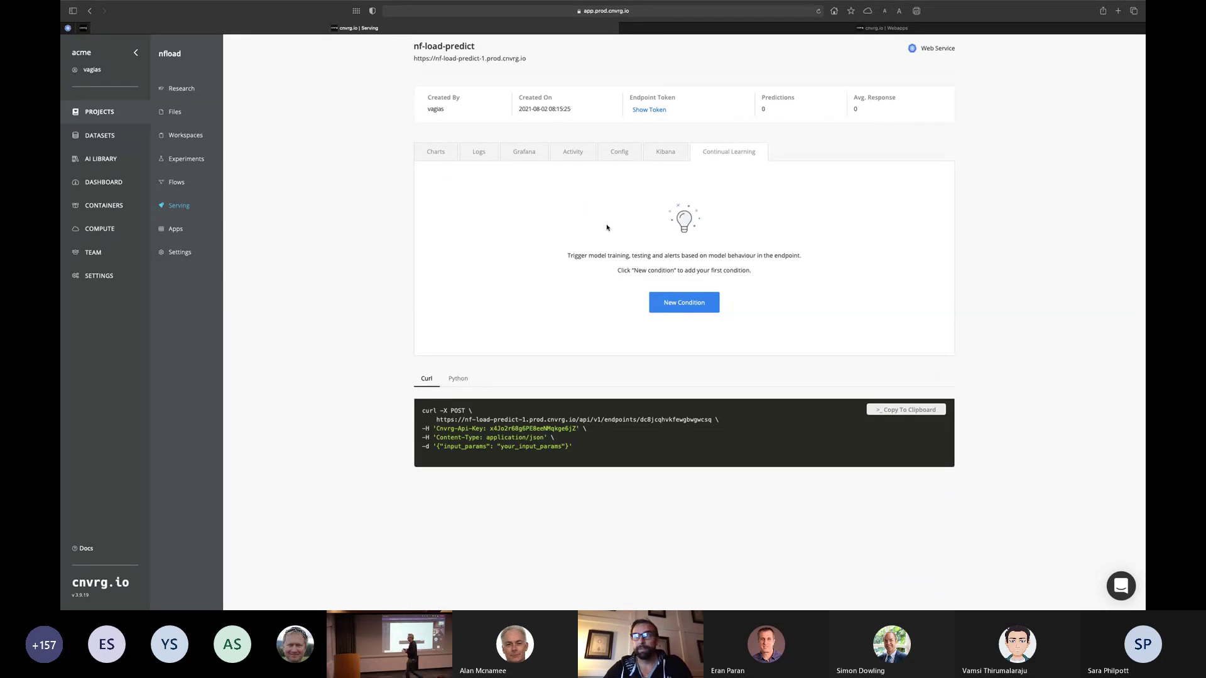
click(669, 303)
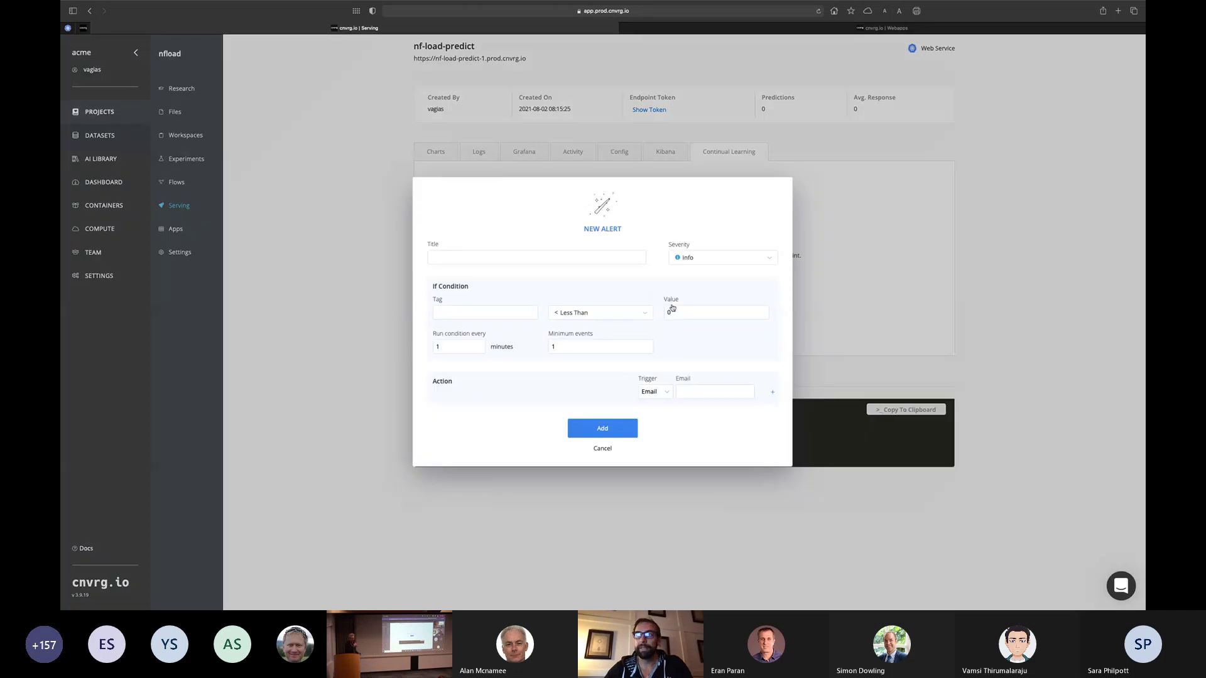
click(480, 309)
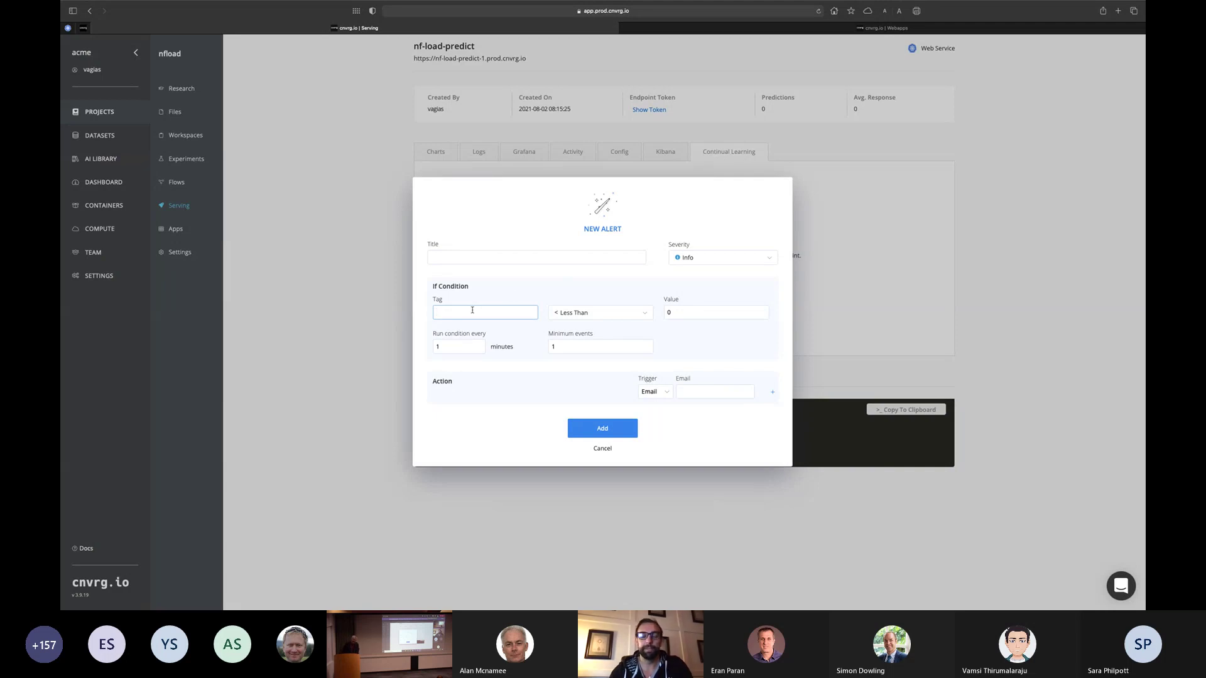
text(health)
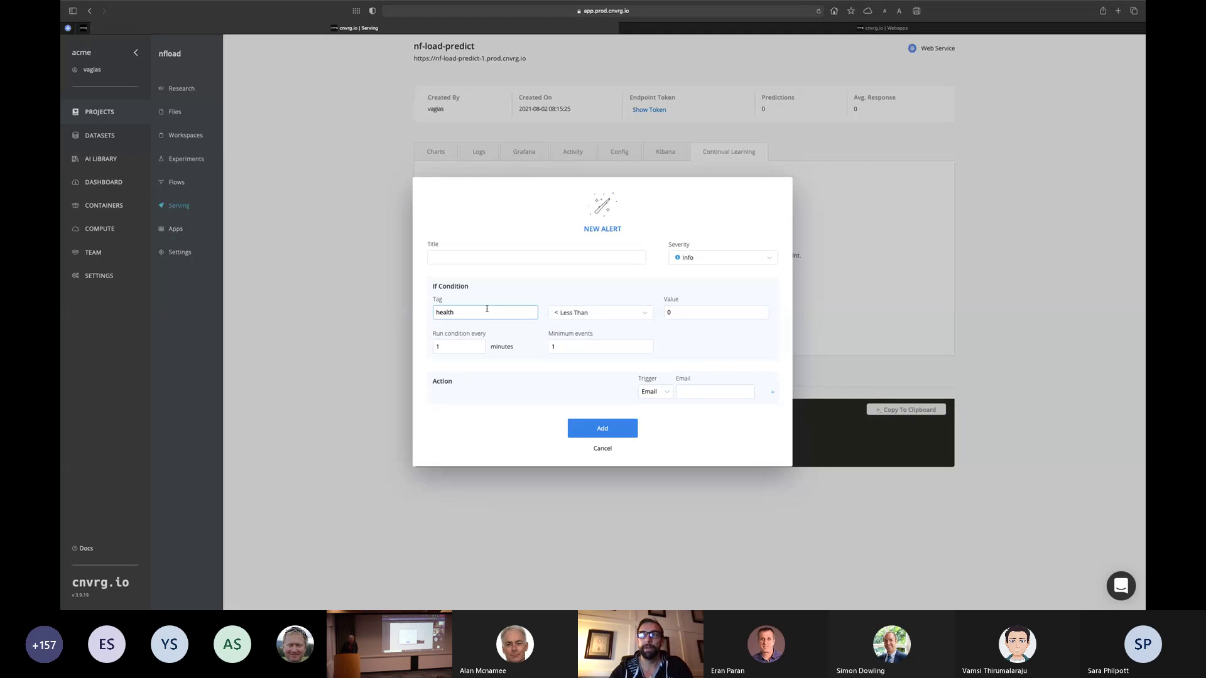
click(577, 312)
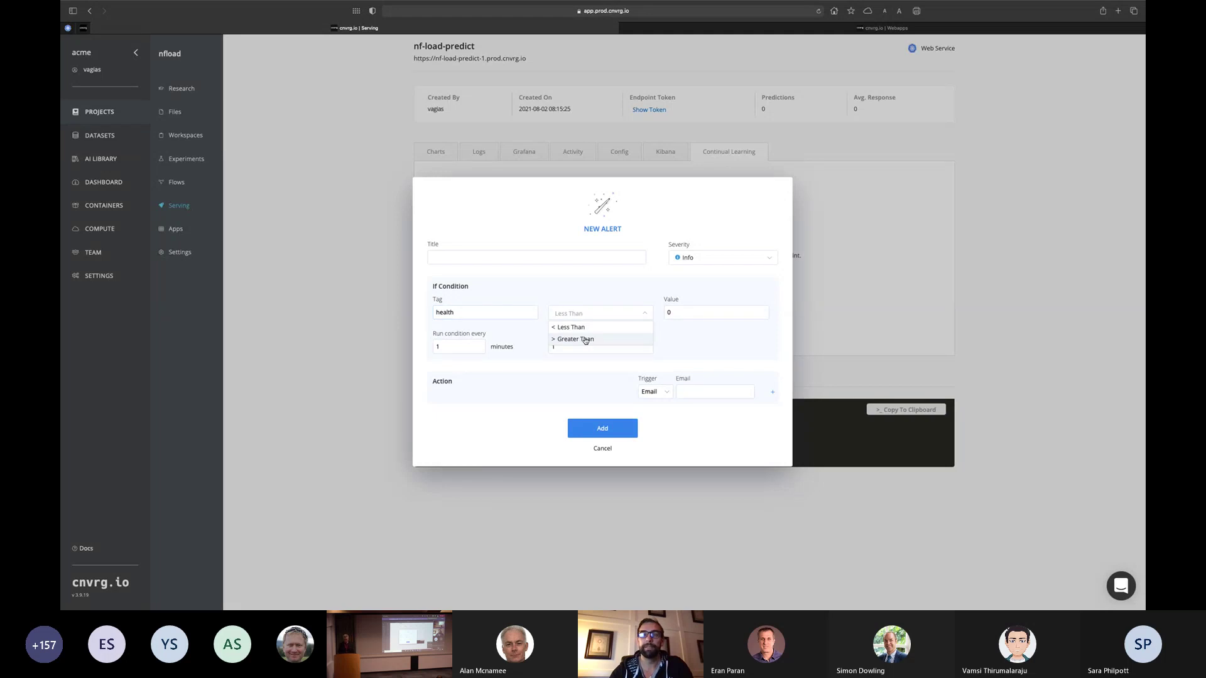
click(681, 313)
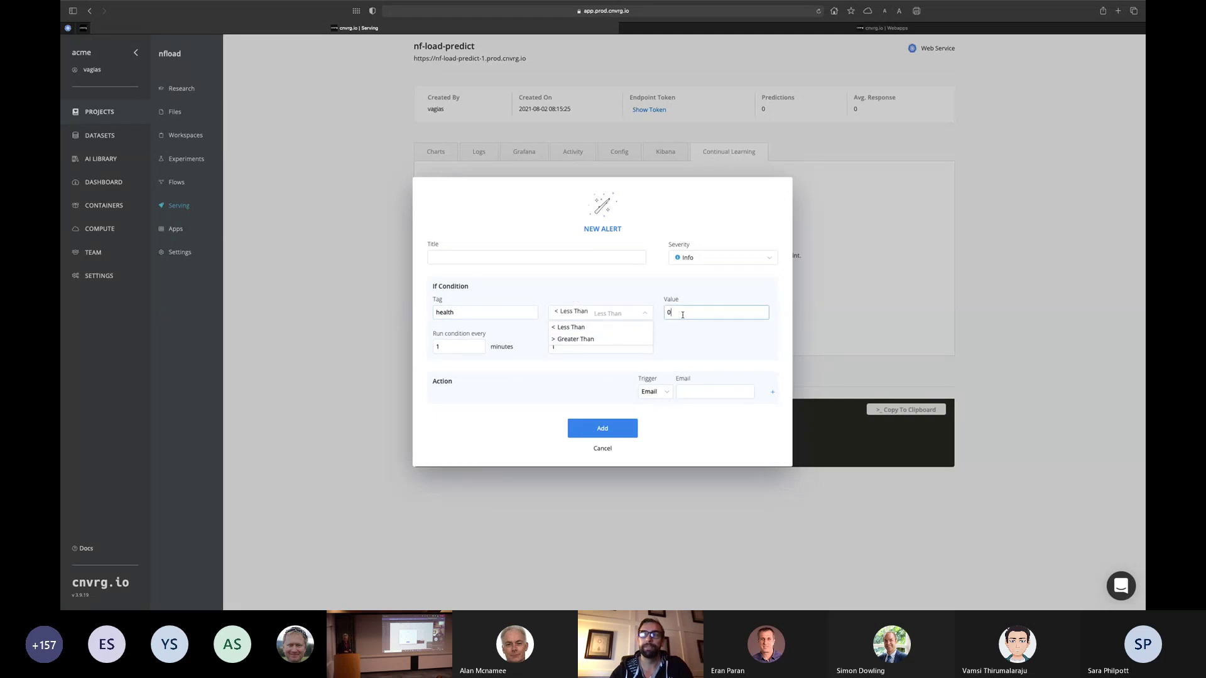
- Review the Email and Flow trigger choices for the new alert's action, and dismiss the alert without adding it
click(667, 394)
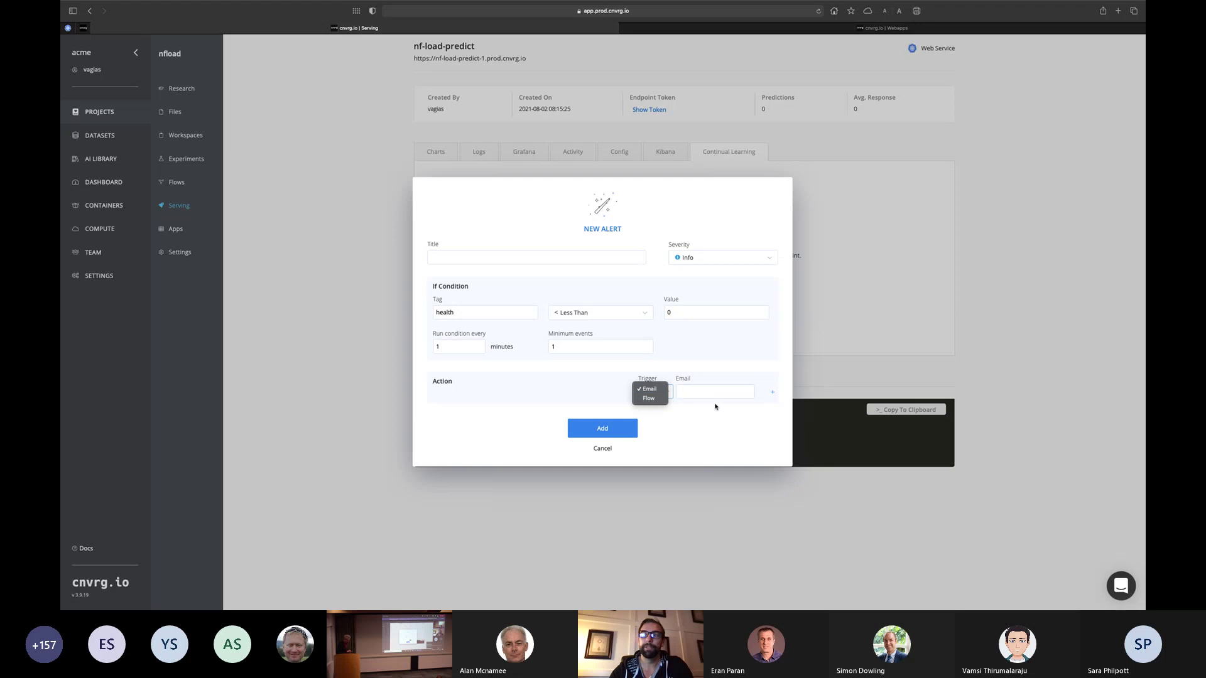
click(714, 397)
click(653, 392)
click(649, 390)
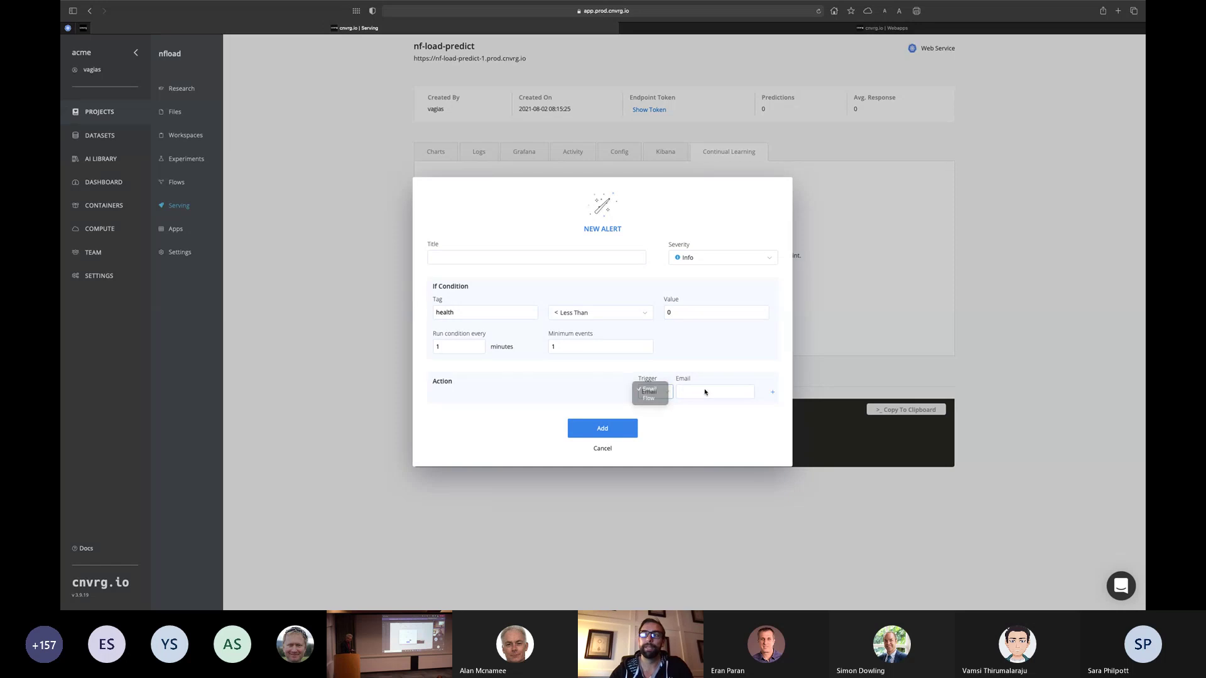
click(307, 312)
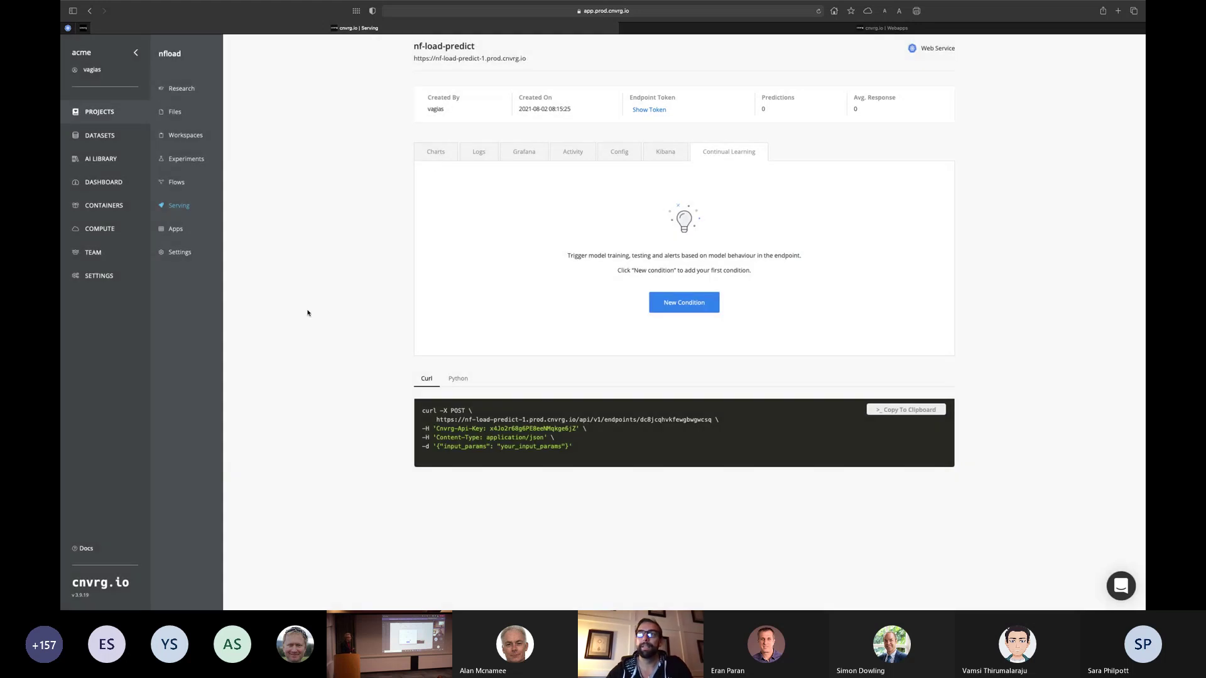
- Open the nfload workspace and rerun the research.ipynb cell that sends a prediction request to the nf-load-predict endpoint
click(190, 139)
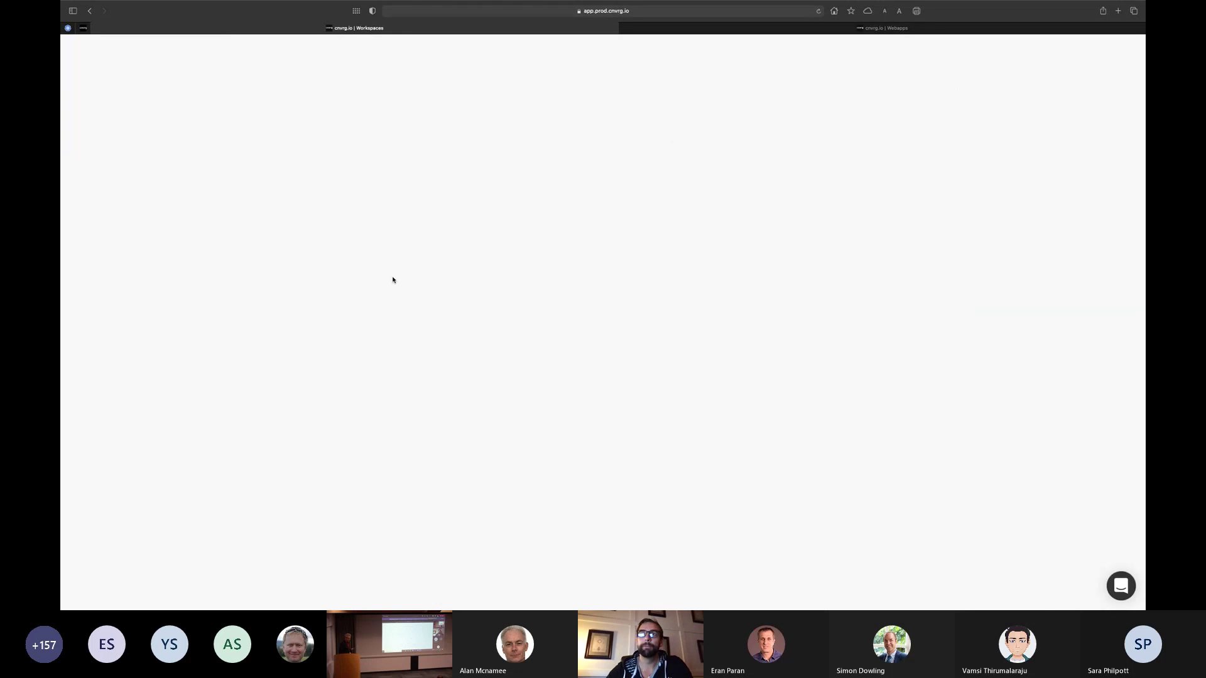
click(280, 345)
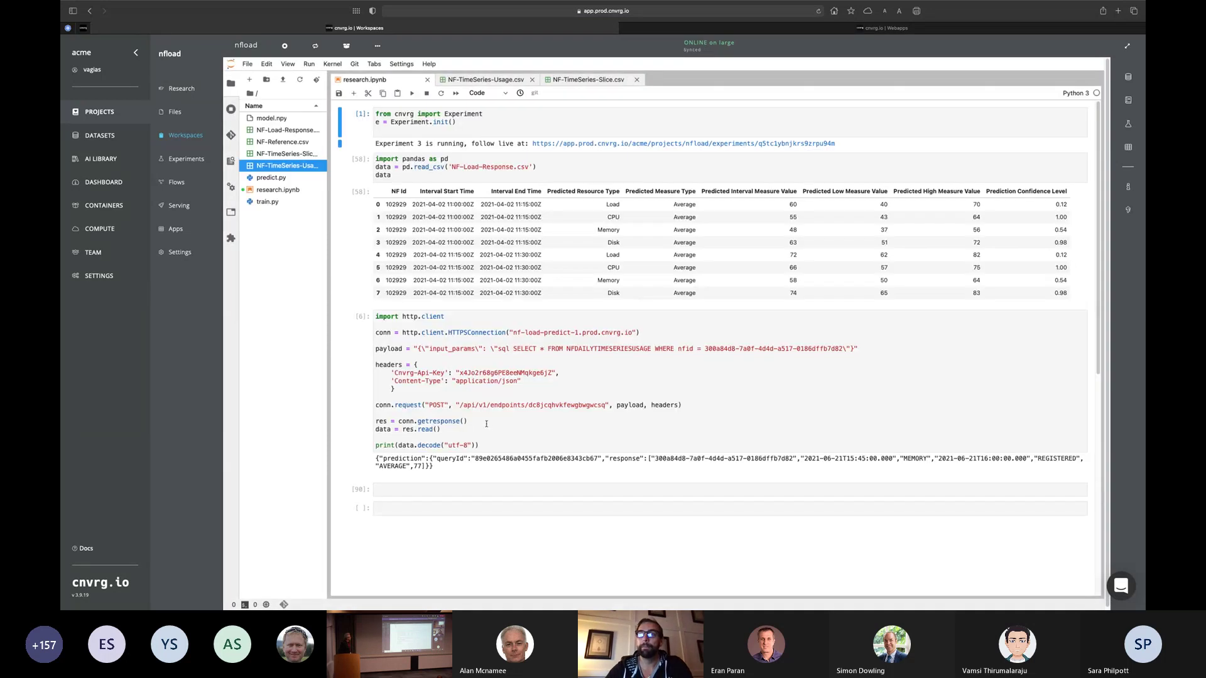
click(505, 416)
key(shift+Return)
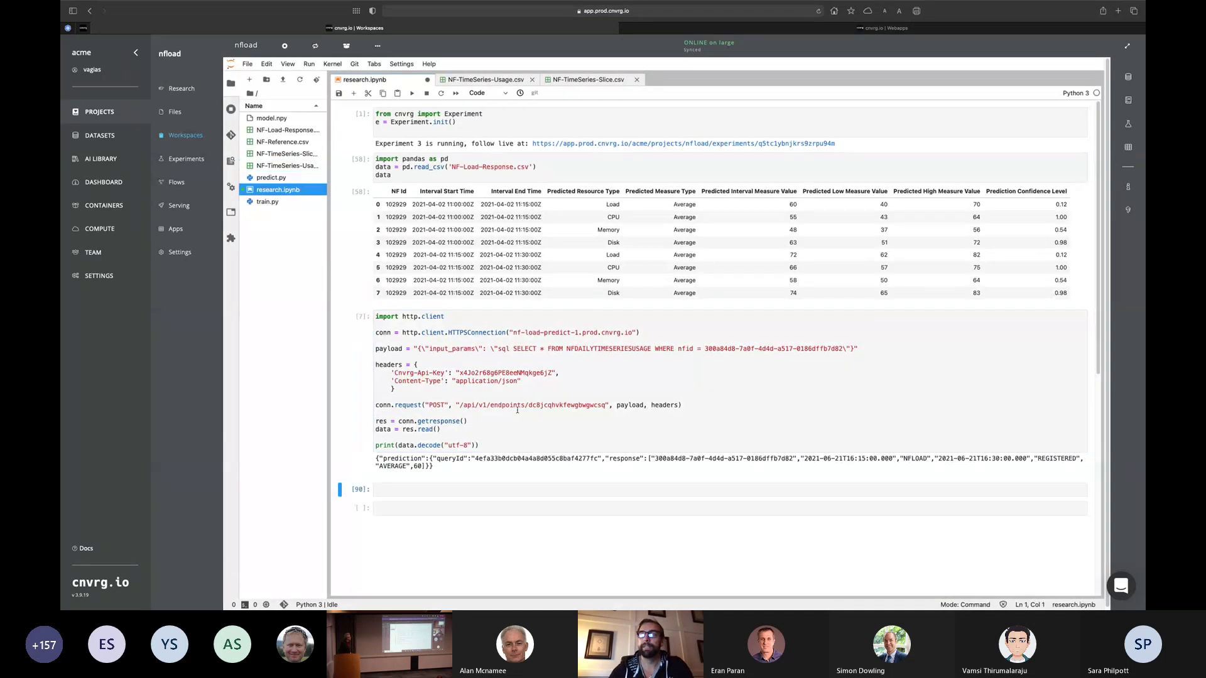
- Examine the SQL query in the request payload and the prediction response printed below the research.ipynb request cell
click(782, 339)
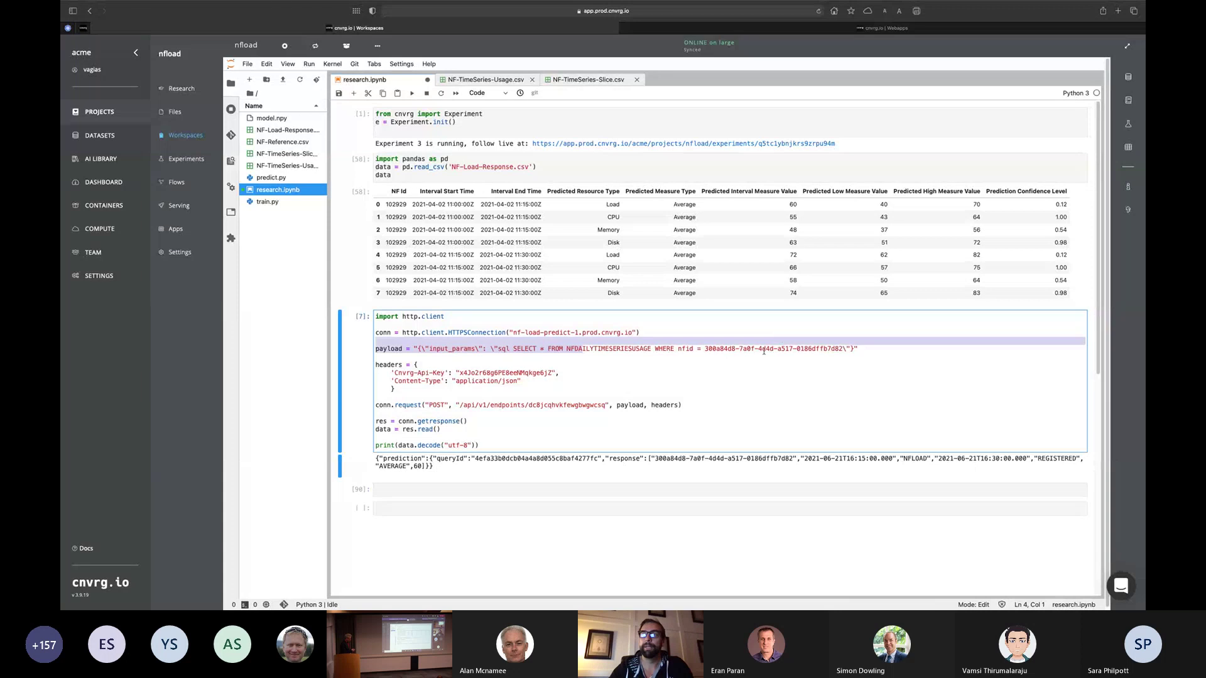
click(648, 363)
drag(525, 352, 720, 356)
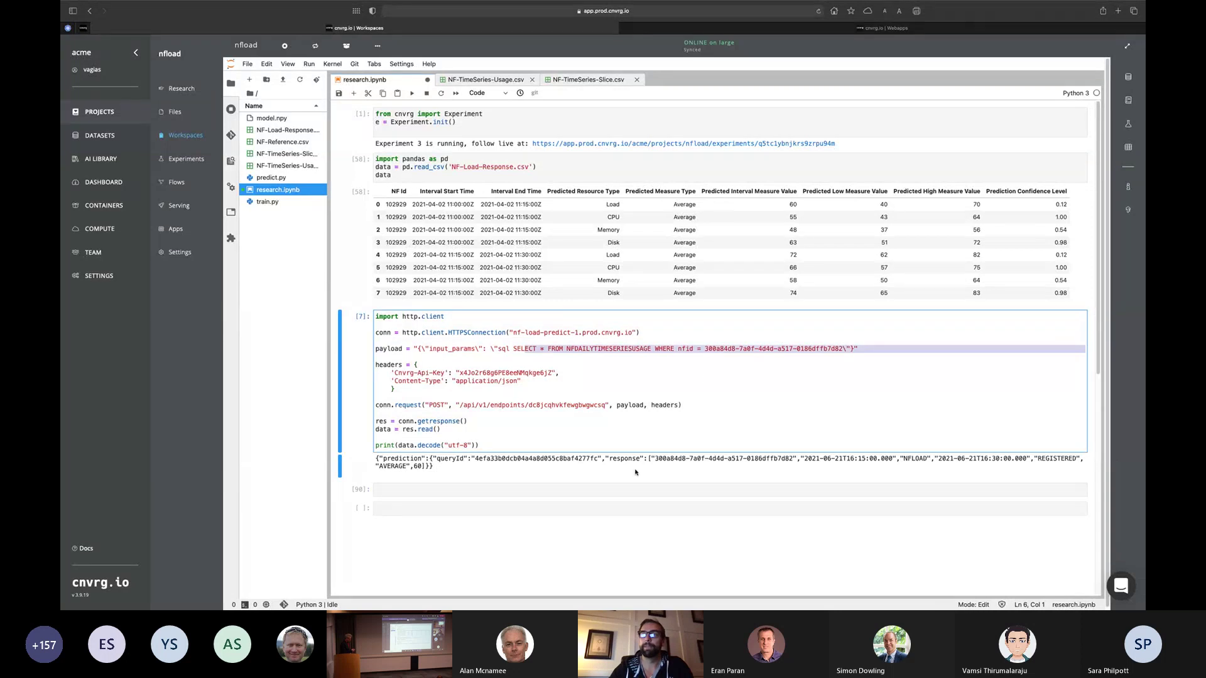
click(626, 462)
triple_click(494, 462)
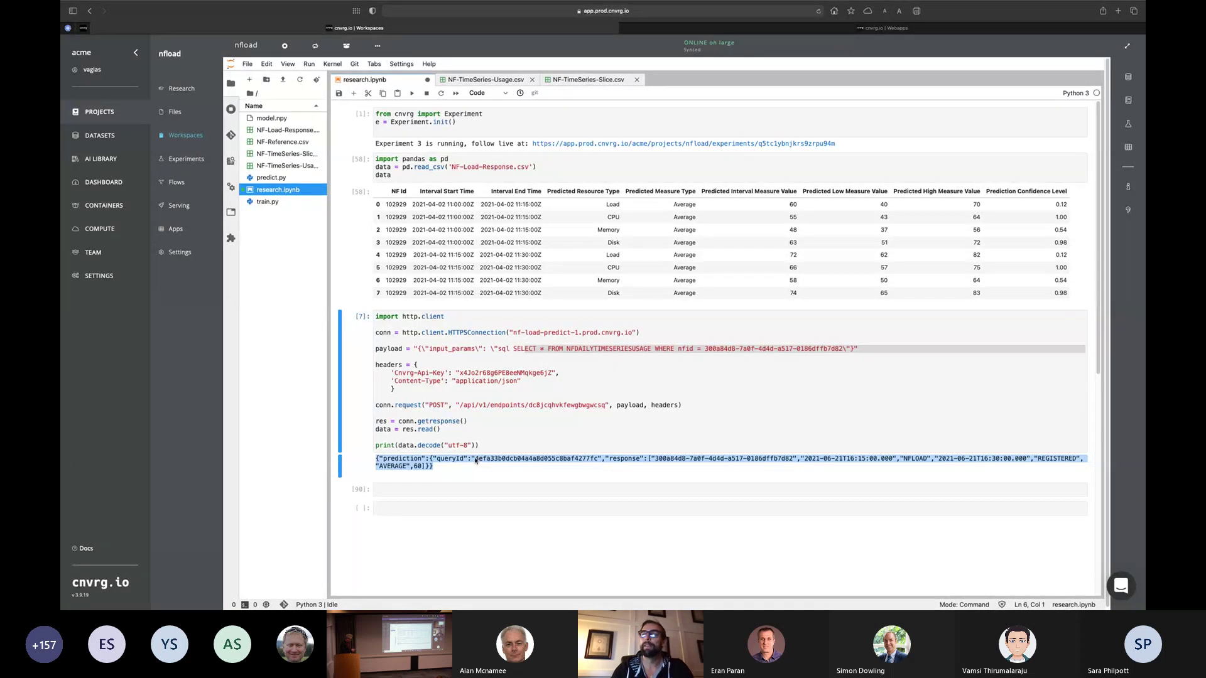
scroll(470, 476, down, 1)
scroll(469, 478, down, 5)
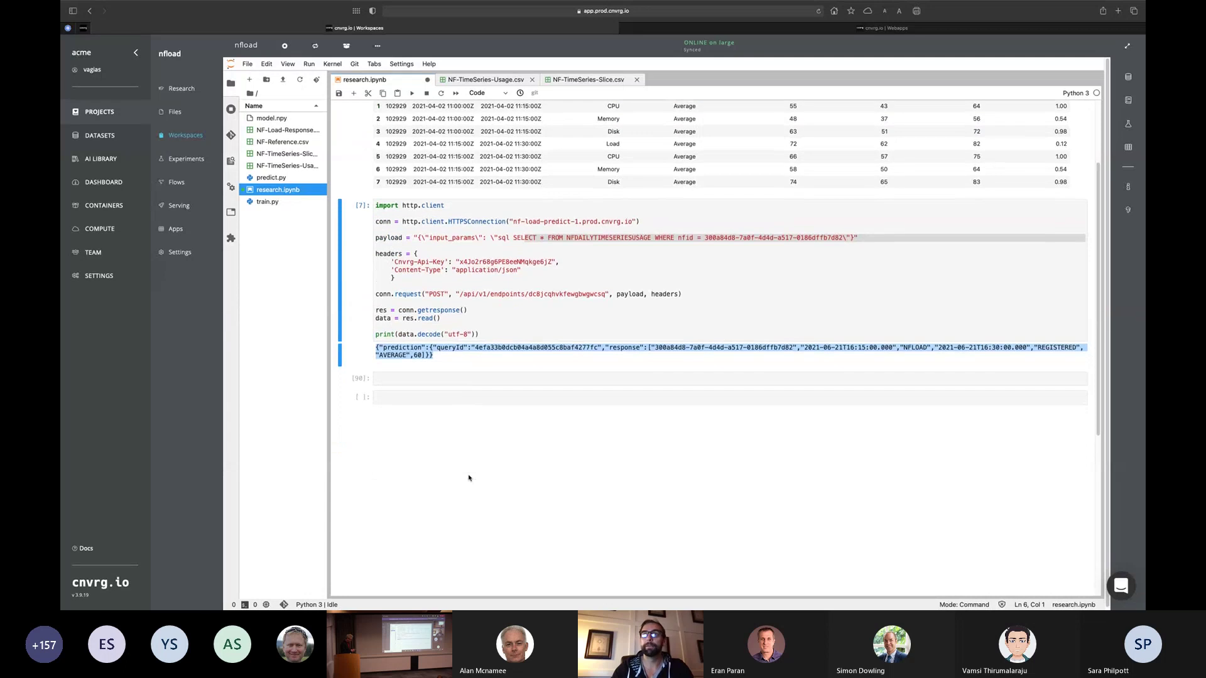